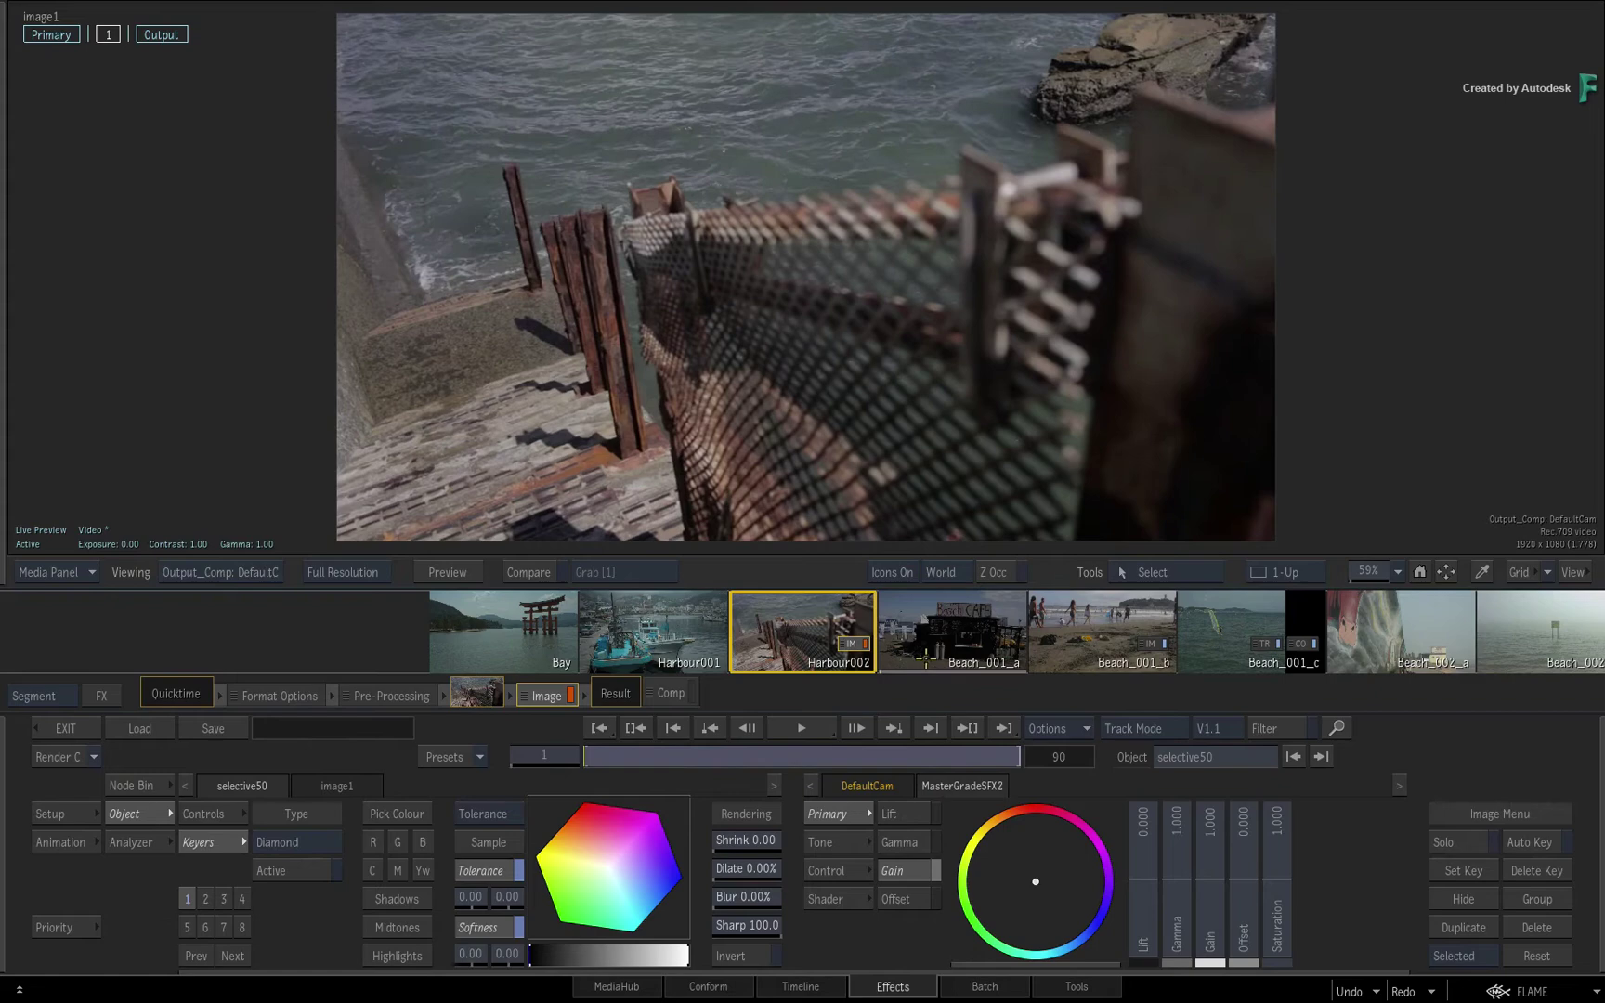
Load Beach_001_a, Beach_001_b and Beach_001_c into the viewer, then return to Beach_001_b
drag(926, 661, 752, 638)
click(710, 655)
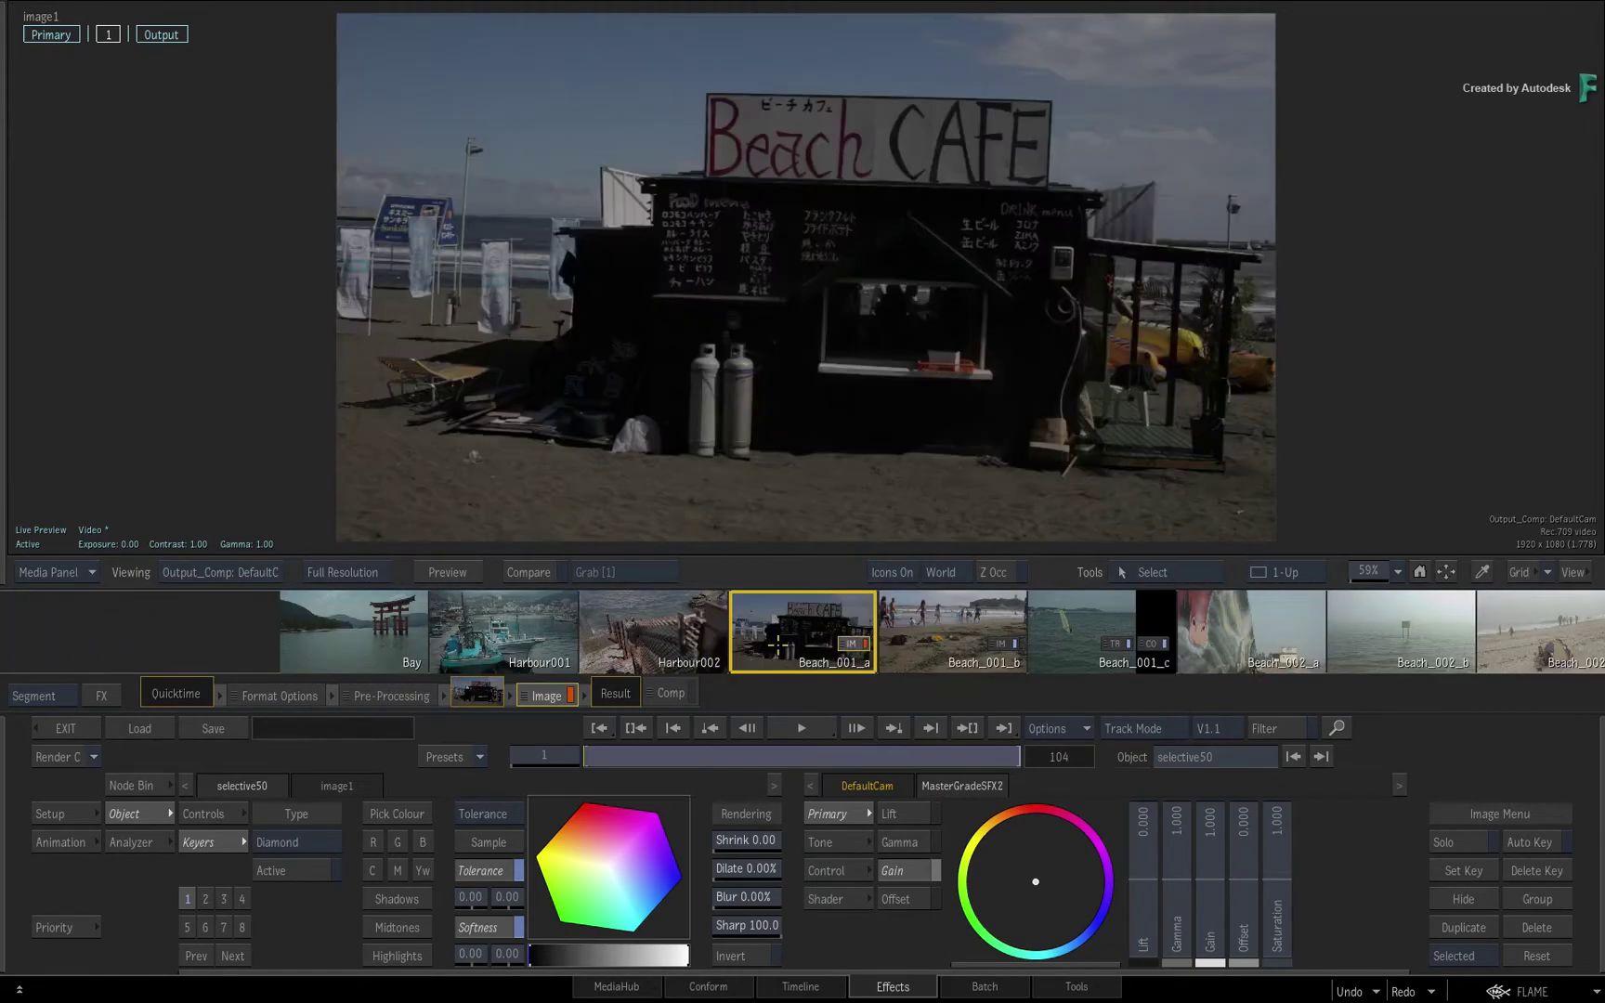
click(933, 650)
click(934, 616)
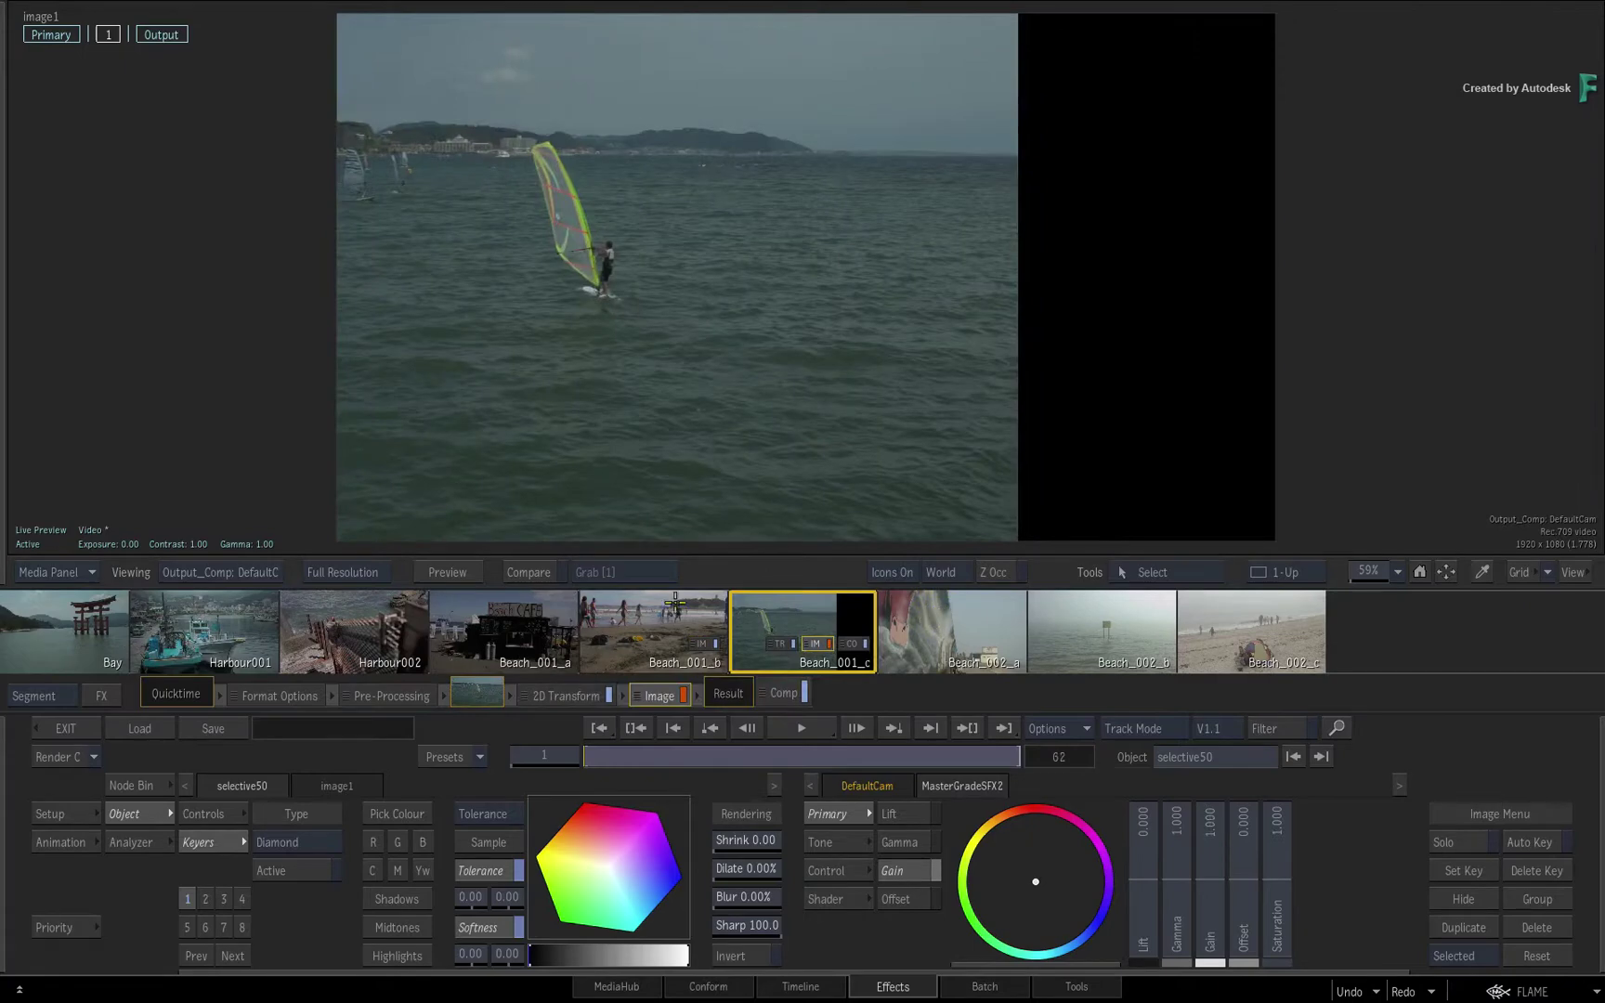
click(645, 614)
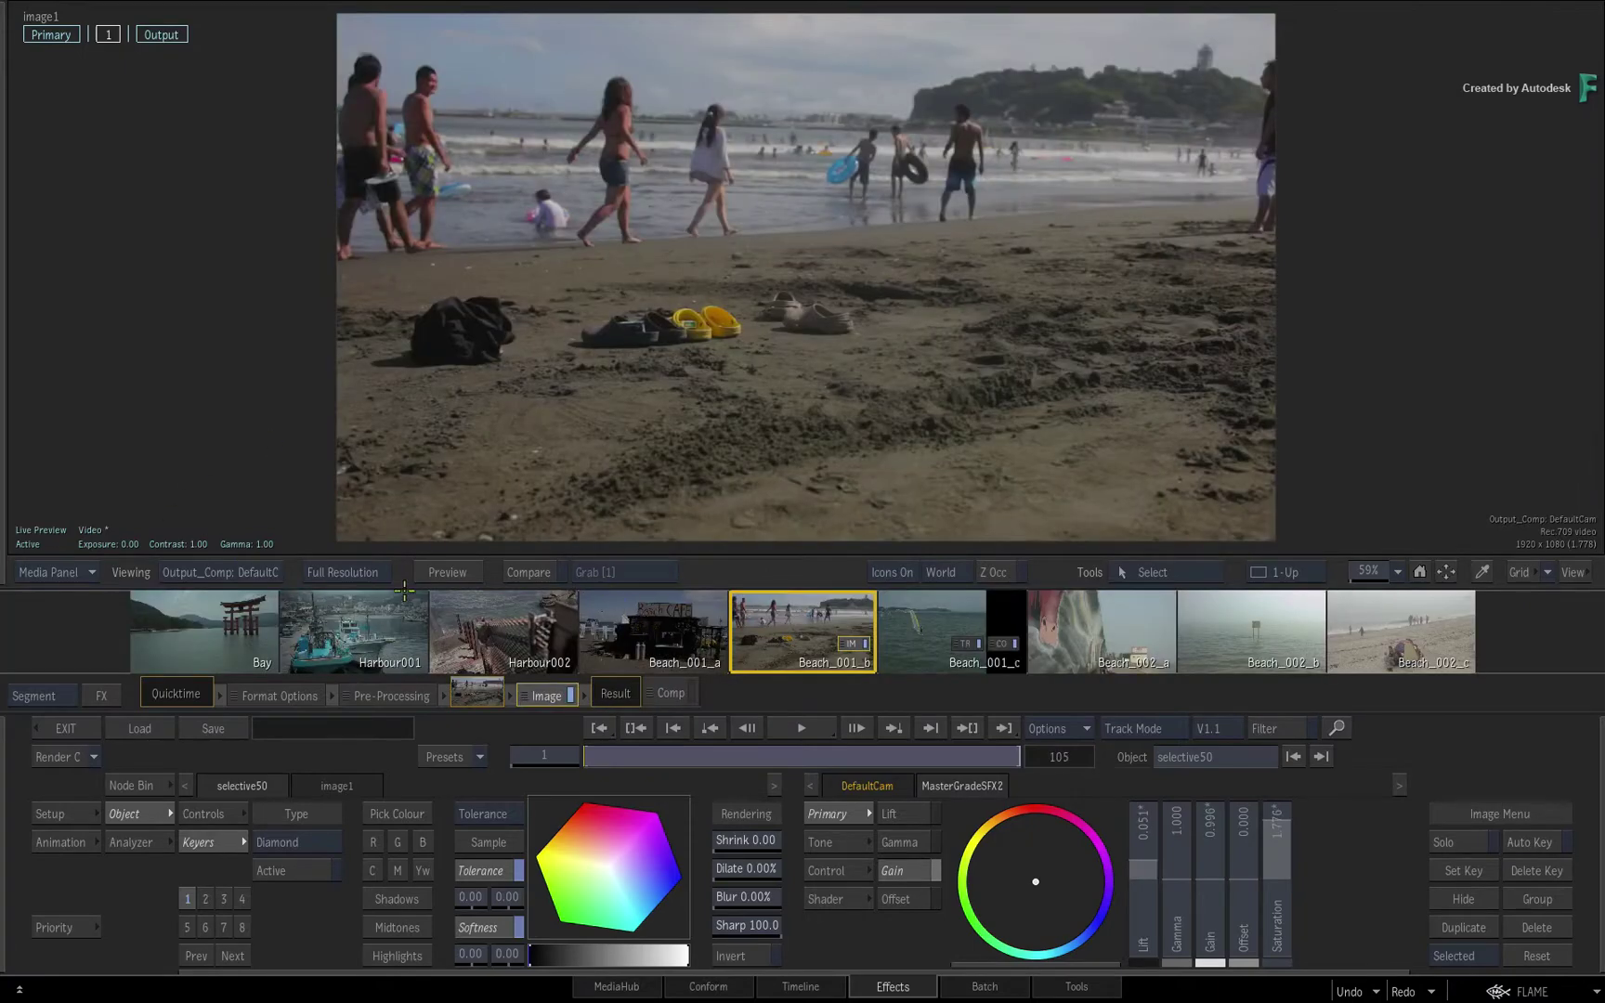
Step through Beach_001_c, Beach_002_a, Beach_002_b and Beach_002_c, then scroll the reel back
click(926, 629)
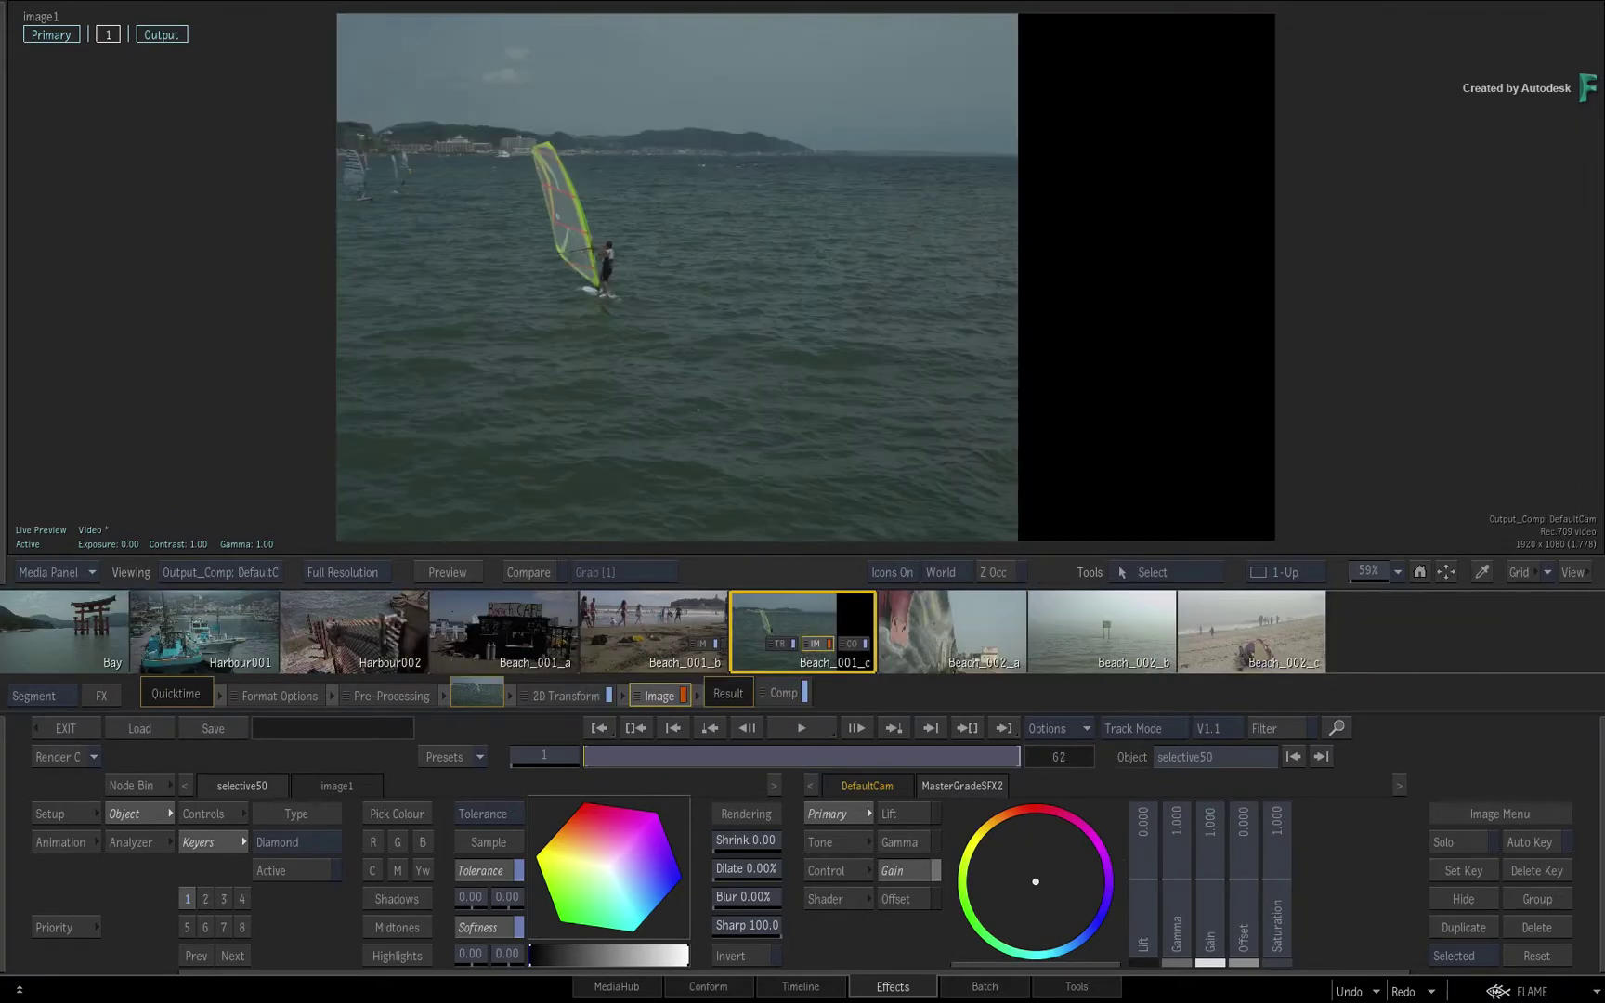
click(967, 630)
click(982, 631)
click(966, 637)
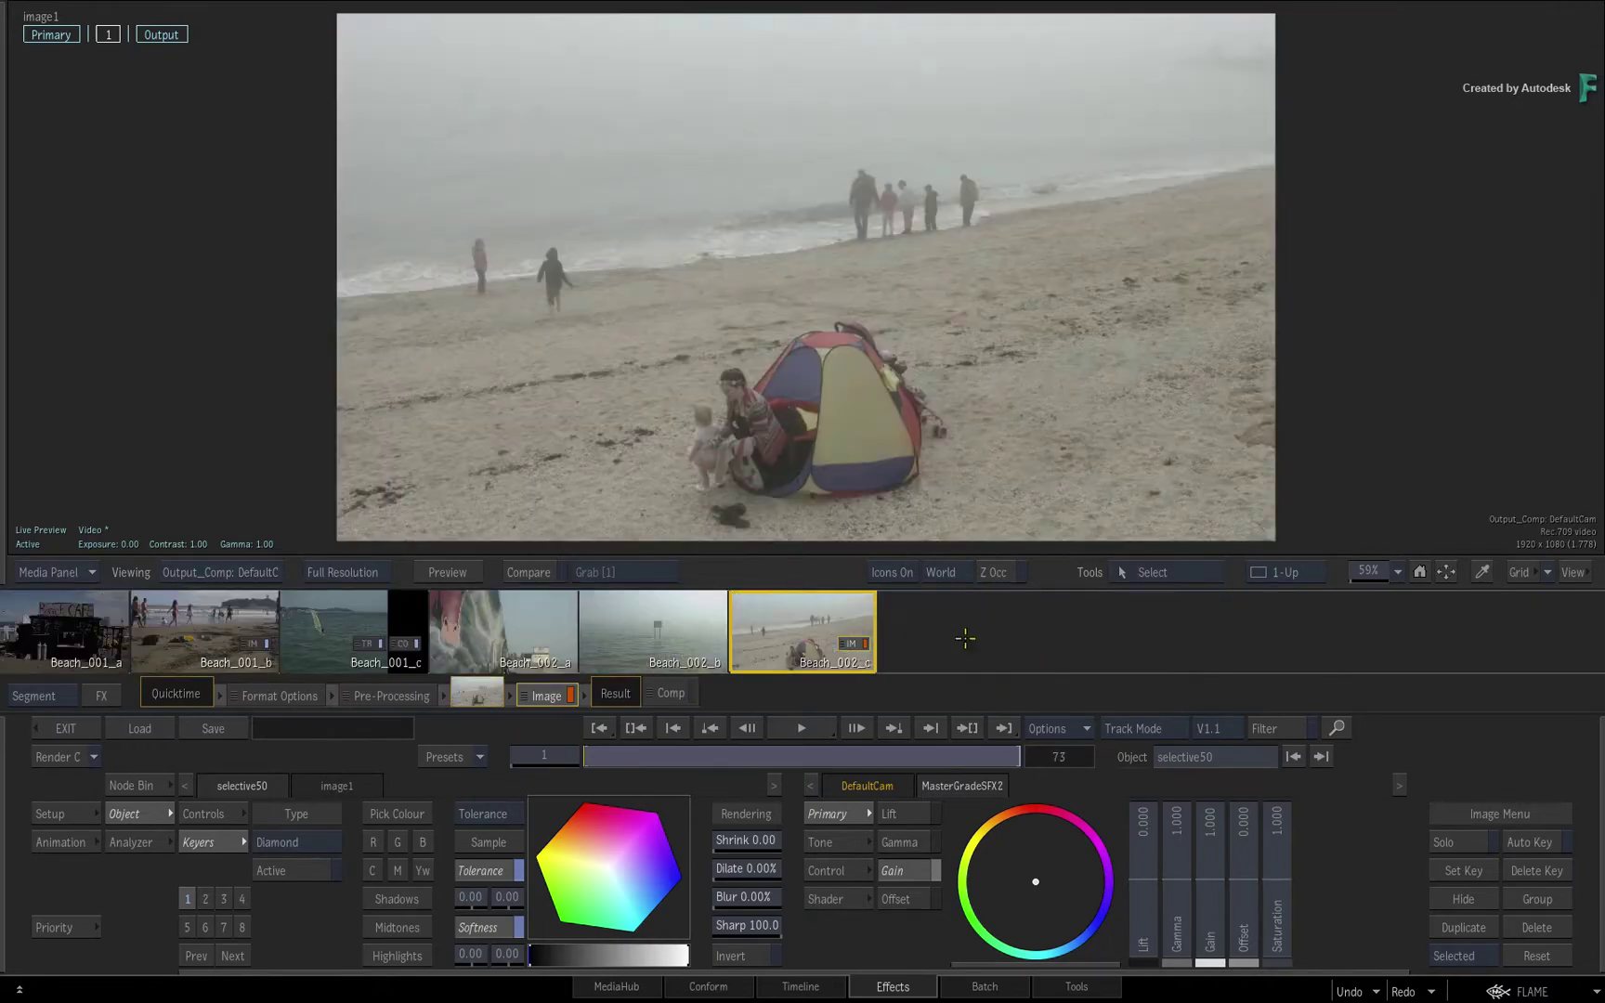
scroll(686, 628, up, 4)
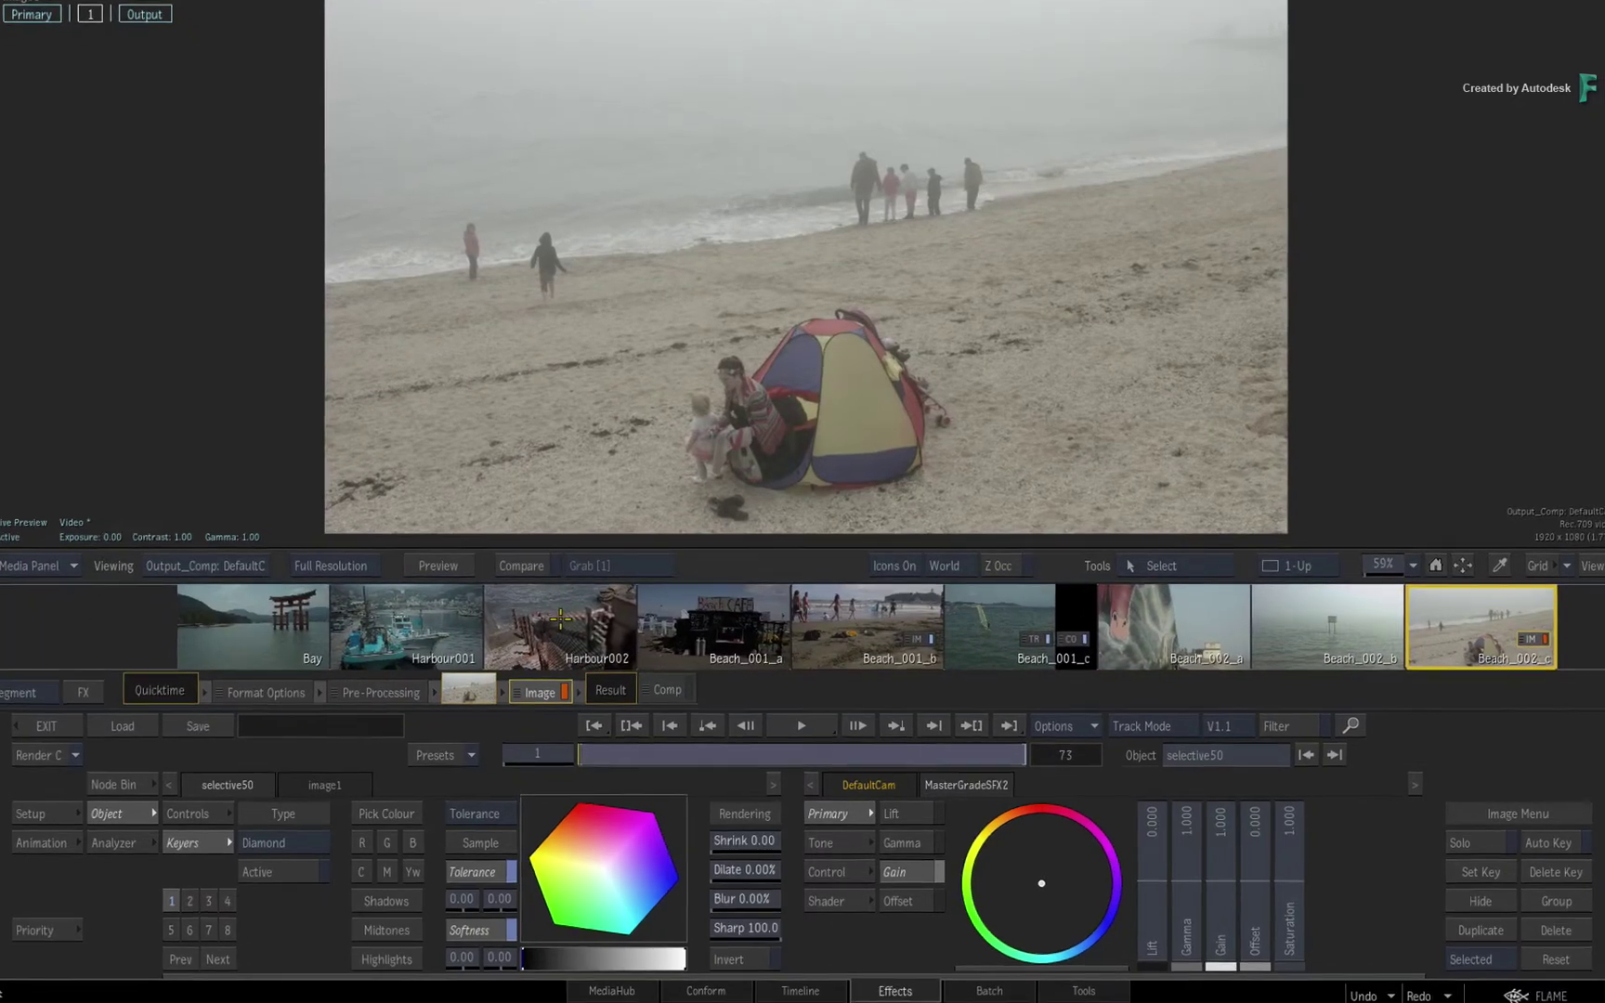
Make Harbour002 current and scrub it end to end, then scrub through Harbour001
click(560, 618)
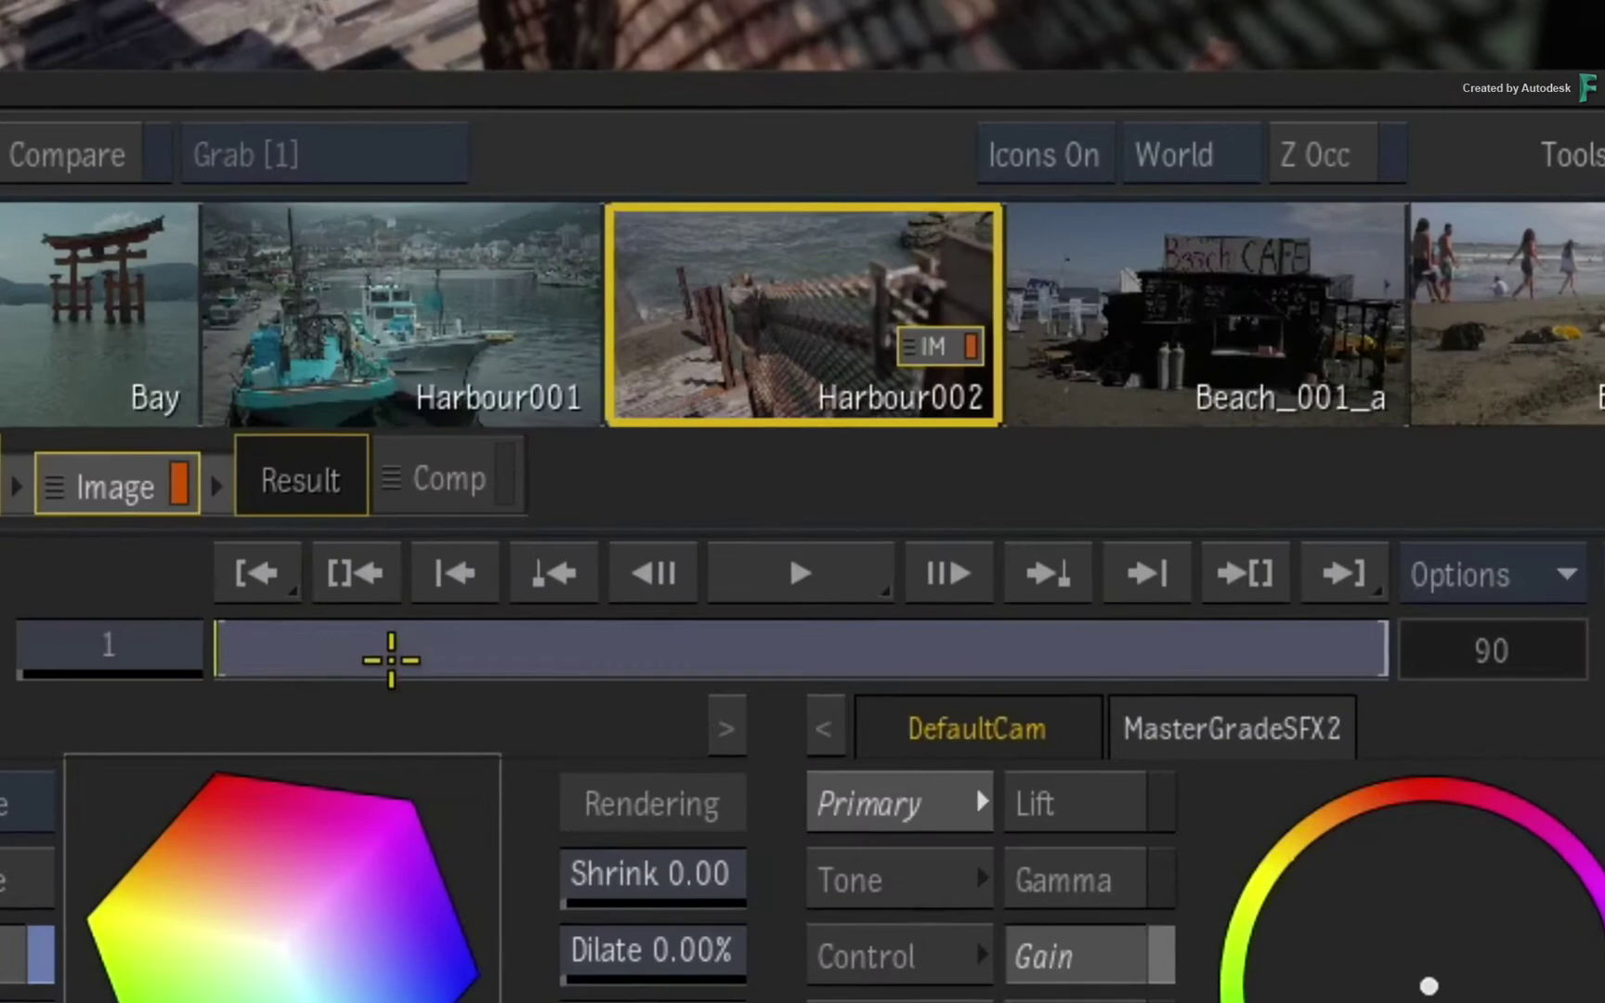
drag(647, 757, 982, 737)
drag(1275, 603, 8, 733)
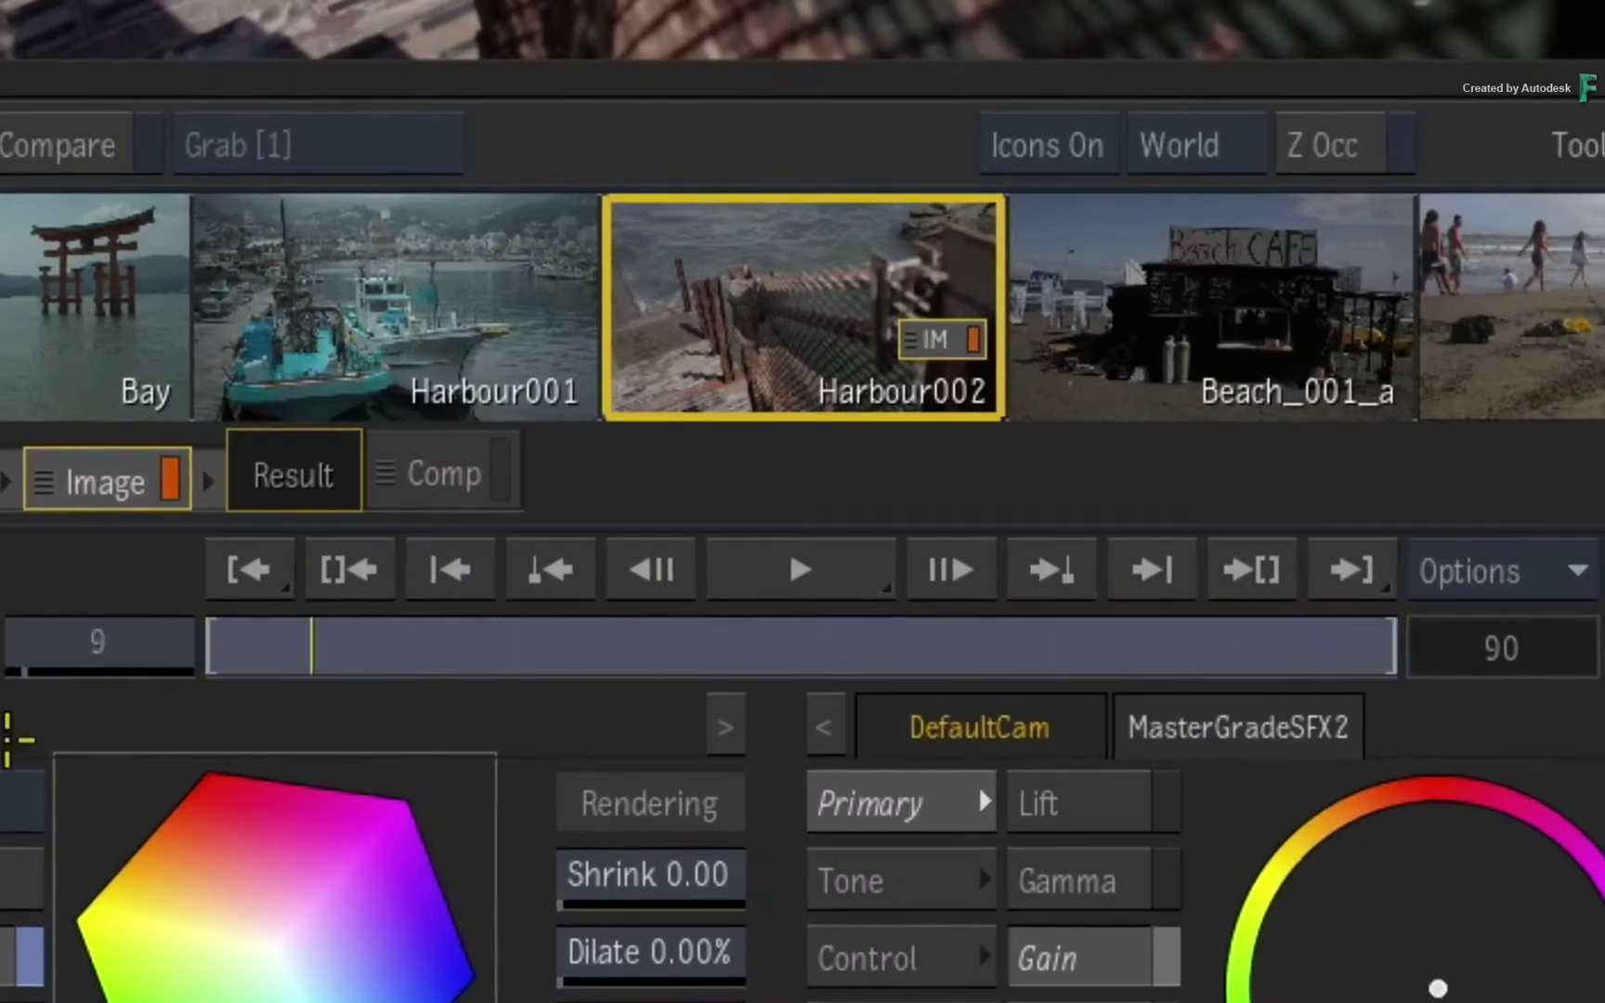
click(376, 258)
drag(305, 638, 1343, 635)
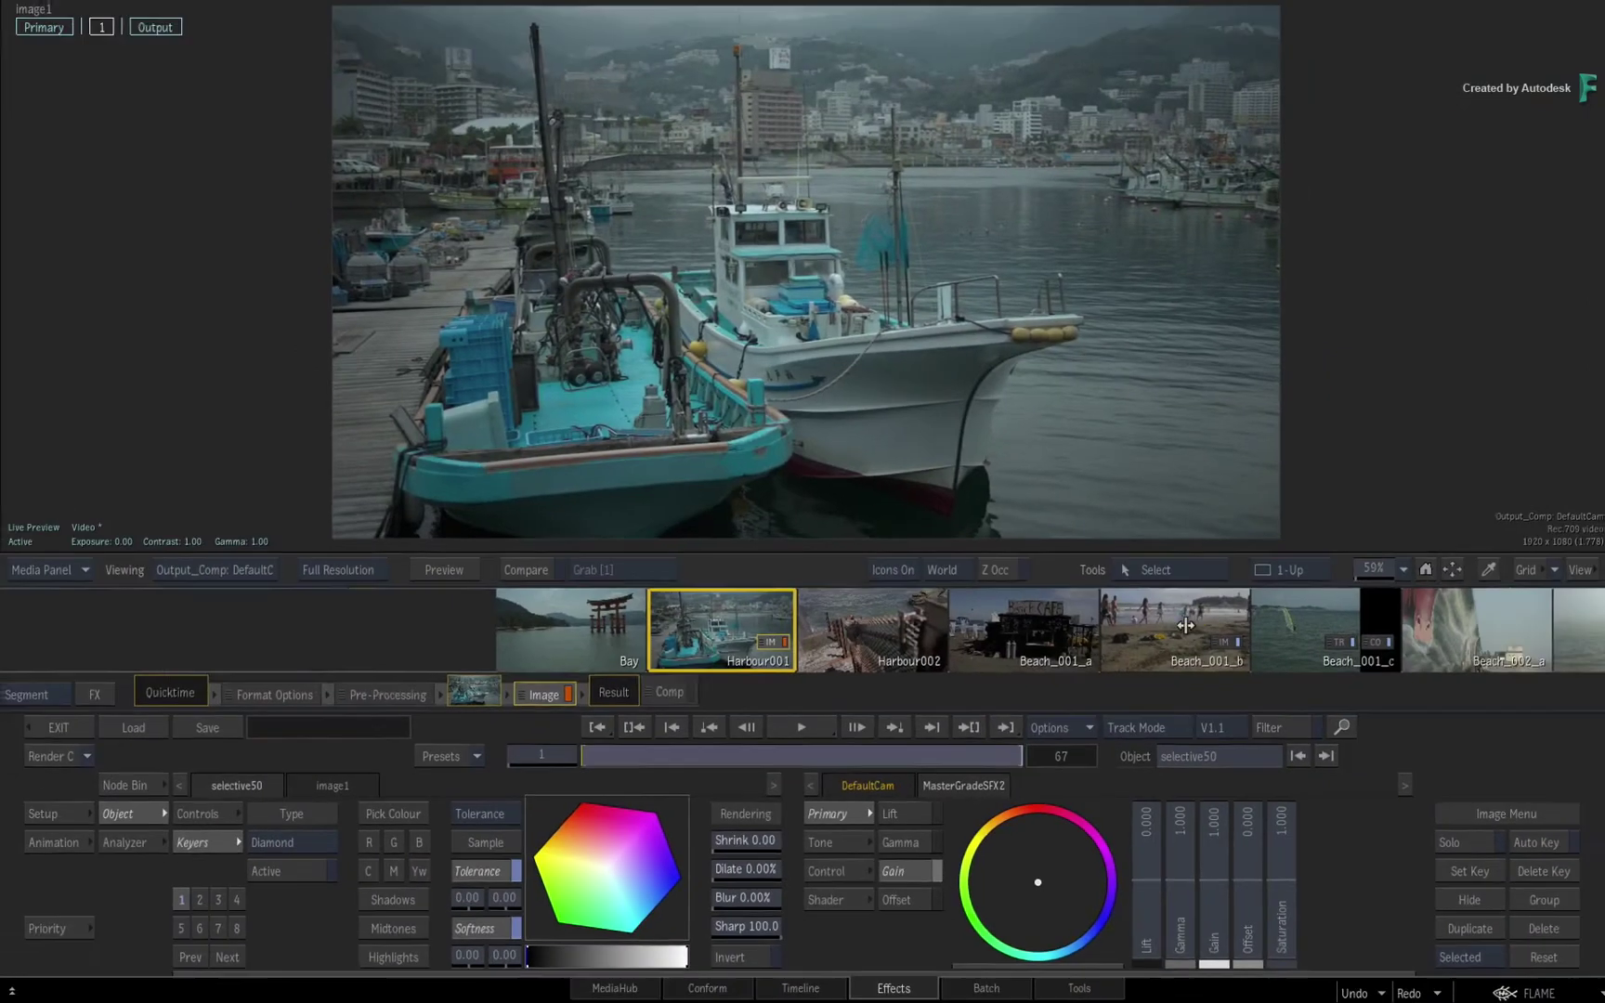
drag(1512, 492, 711, 667)
Scrub Beach_001_b, then make Beach_002_b and finally Beach_002_a the current clip
click(672, 612)
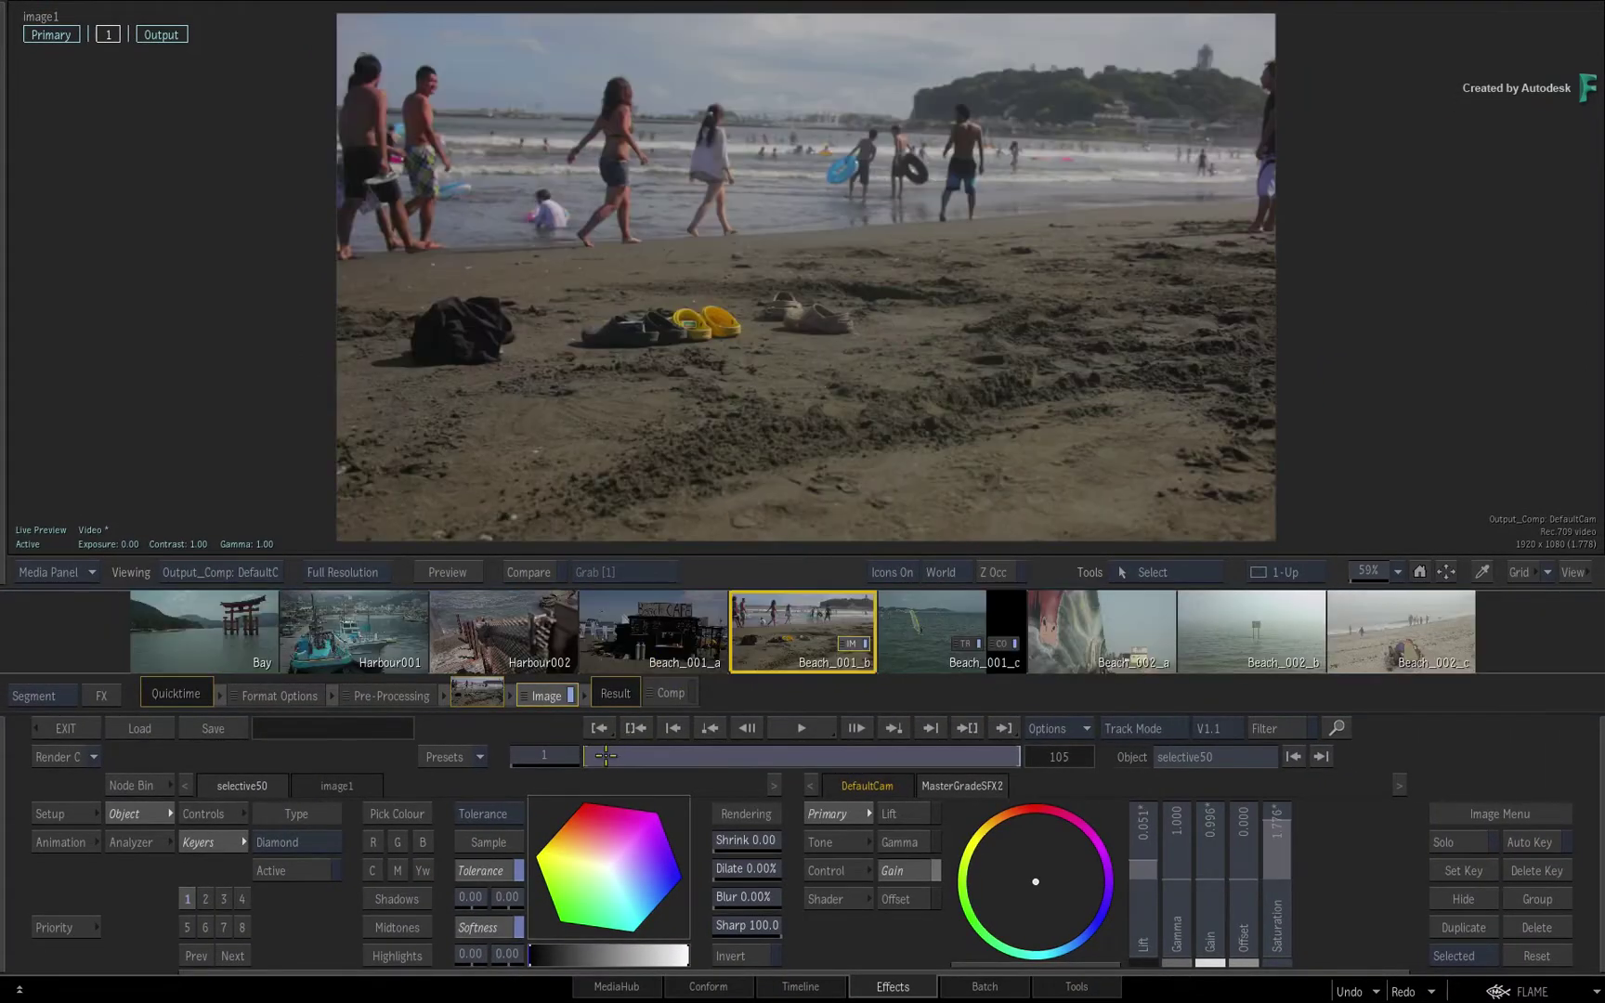
mouse_move(604, 755)
mouse_down()
mouse_move(744, 756)
mouse_move(594, 756)
mouse_up()
click(1210, 626)
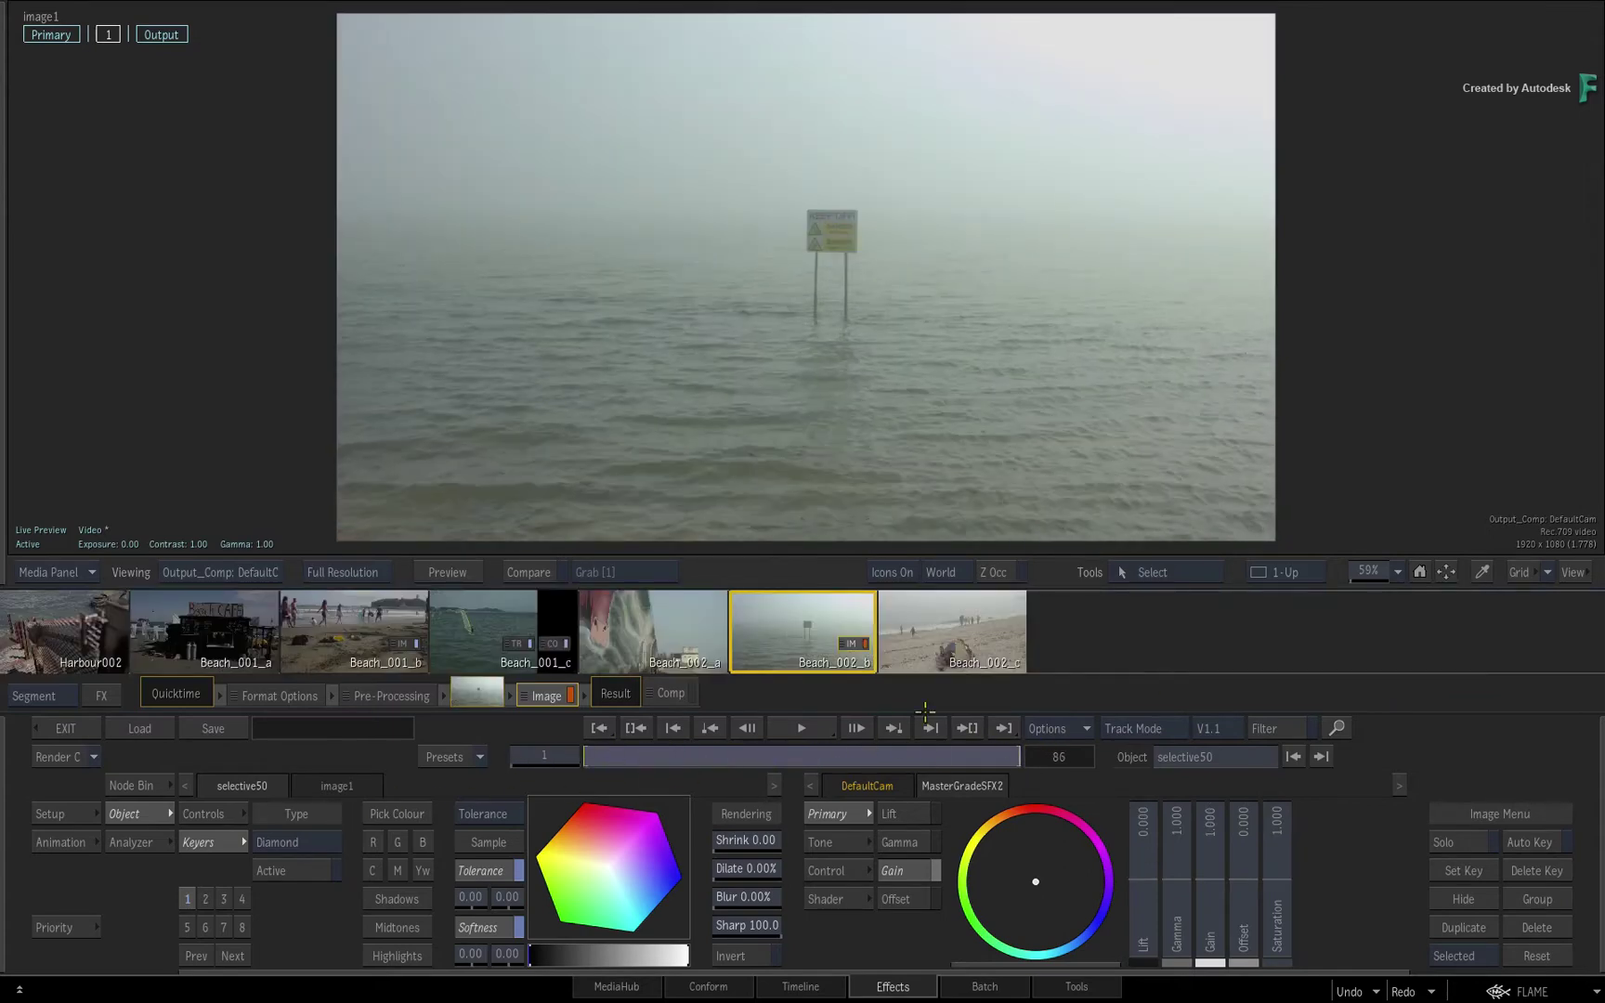
click(676, 635)
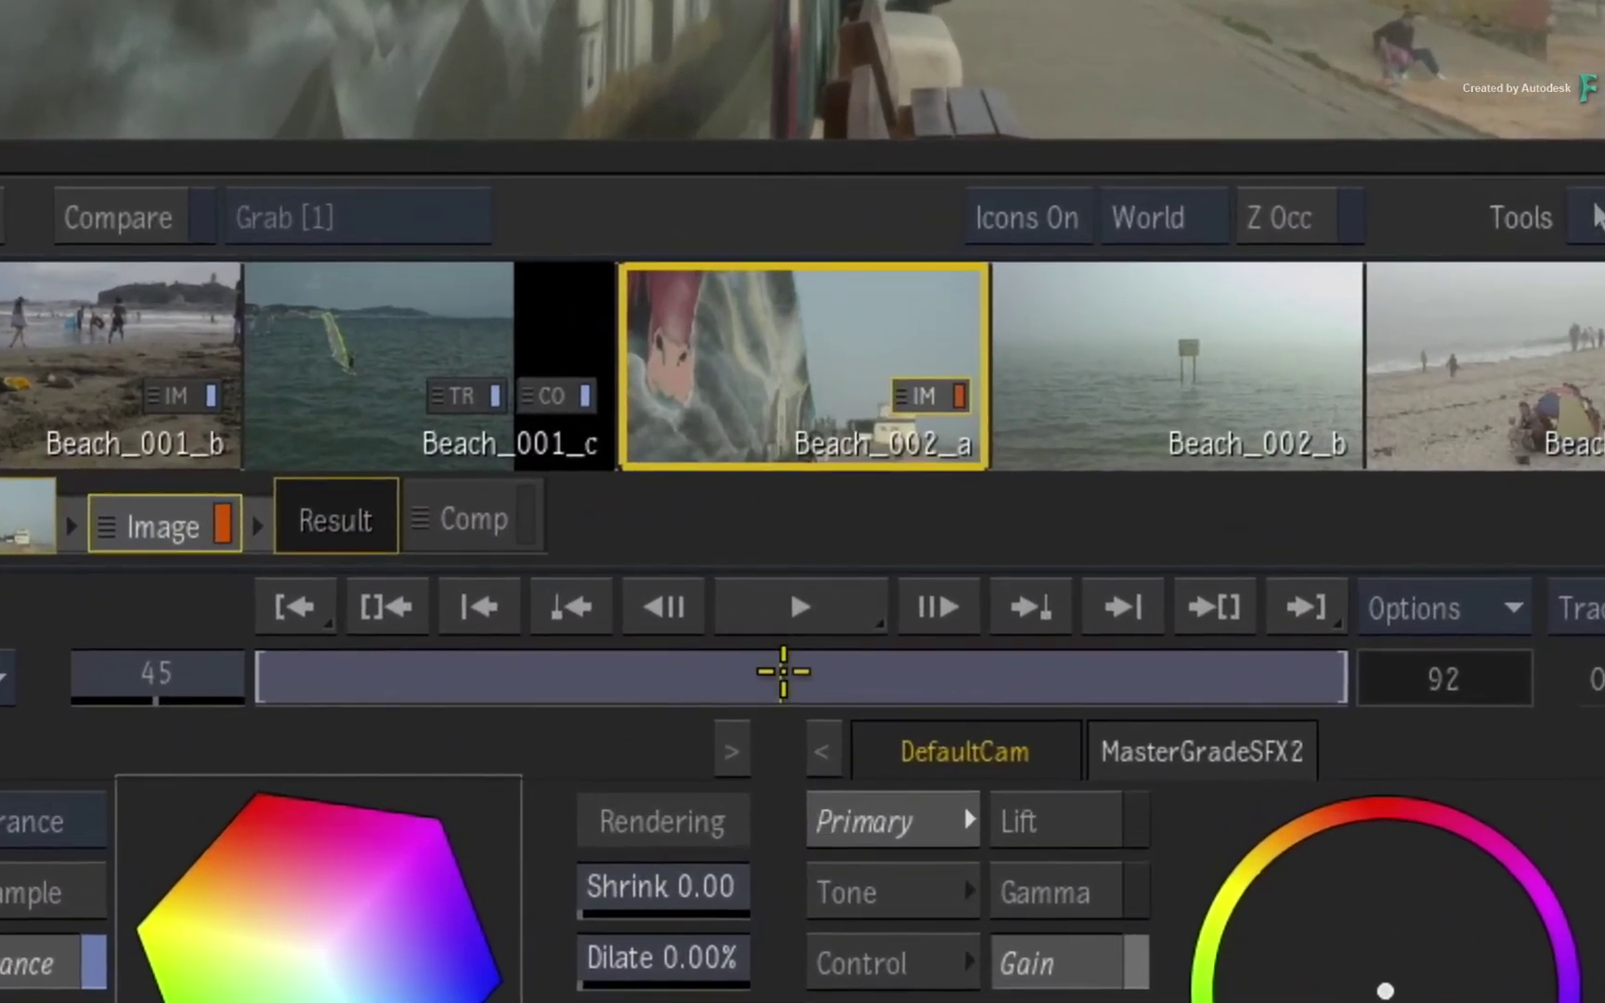
mouse_move(783, 670)
mouse_down()
mouse_move(430, 641)
mouse_move(262, 652)
mouse_move(1423, 679)
mouse_move(663, 598)
mouse_move(89, 652)
mouse_move(831, 655)
mouse_move(1387, 595)
mouse_move(952, 573)
mouse_move(160, 650)
mouse_move(670, 673)
mouse_move(1496, 644)
mouse_move(899, 602)
mouse_move(50, 674)
mouse_move(796, 688)
mouse_move(790, 734)
mouse_up()
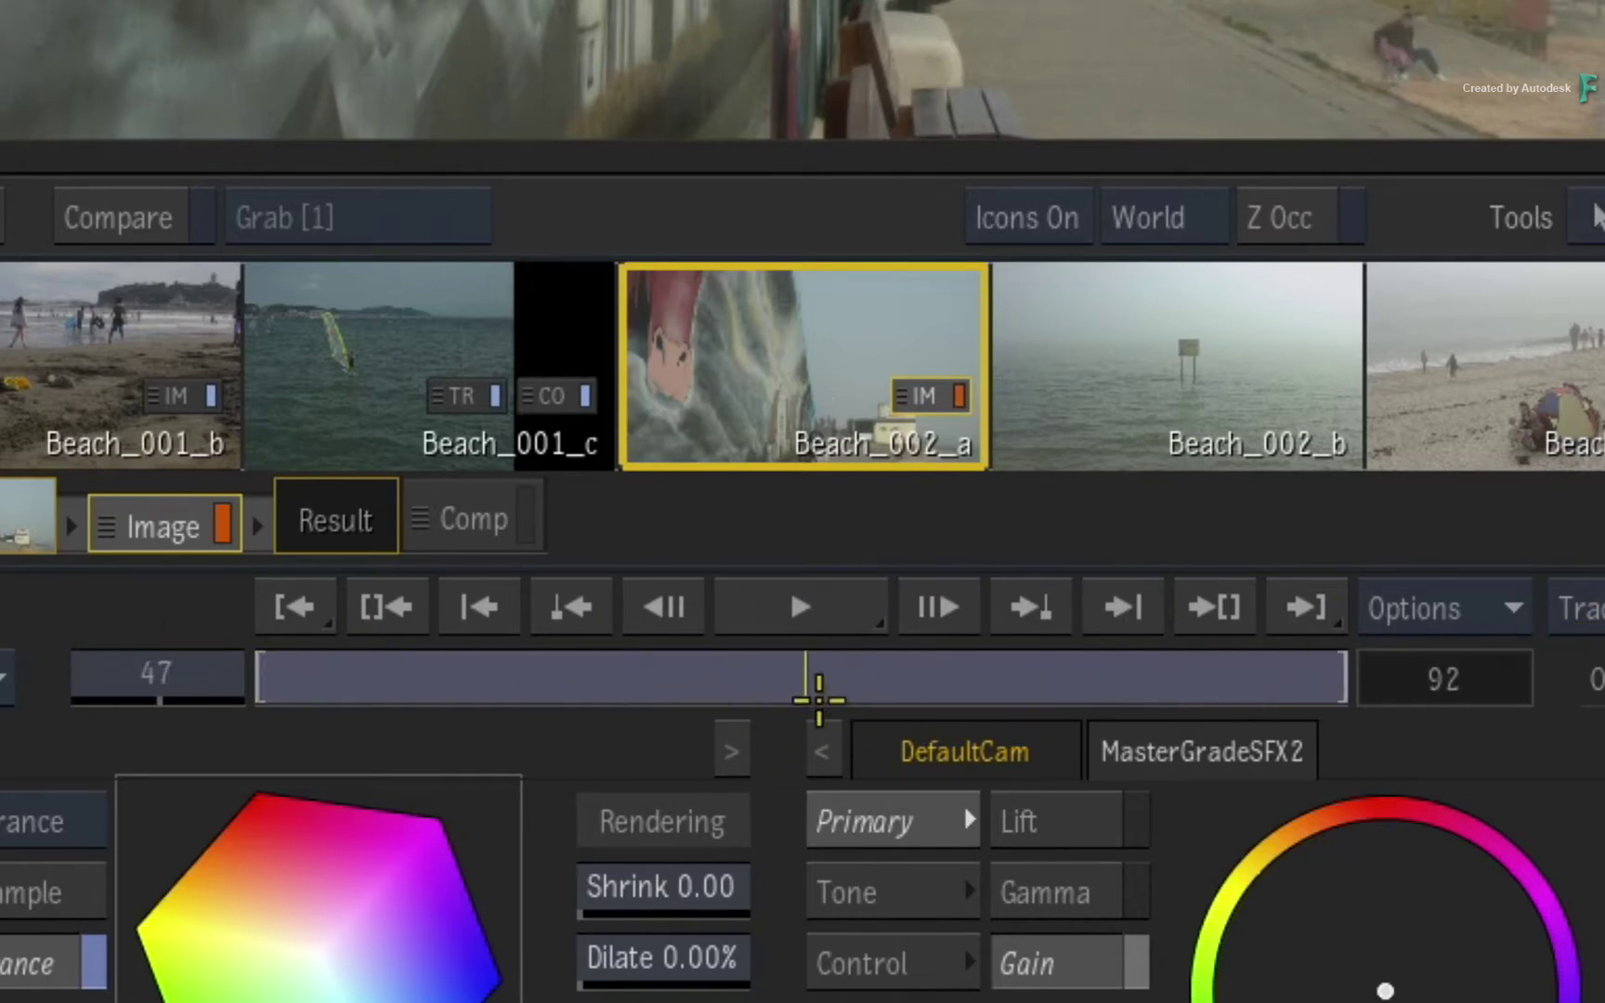
mouse_move(871, 675)
mouse_down()
mouse_move(287, 646)
mouse_move(139, 669)
mouse_move(1487, 669)
mouse_move(781, 670)
mouse_move(795, 673)
mouse_up()
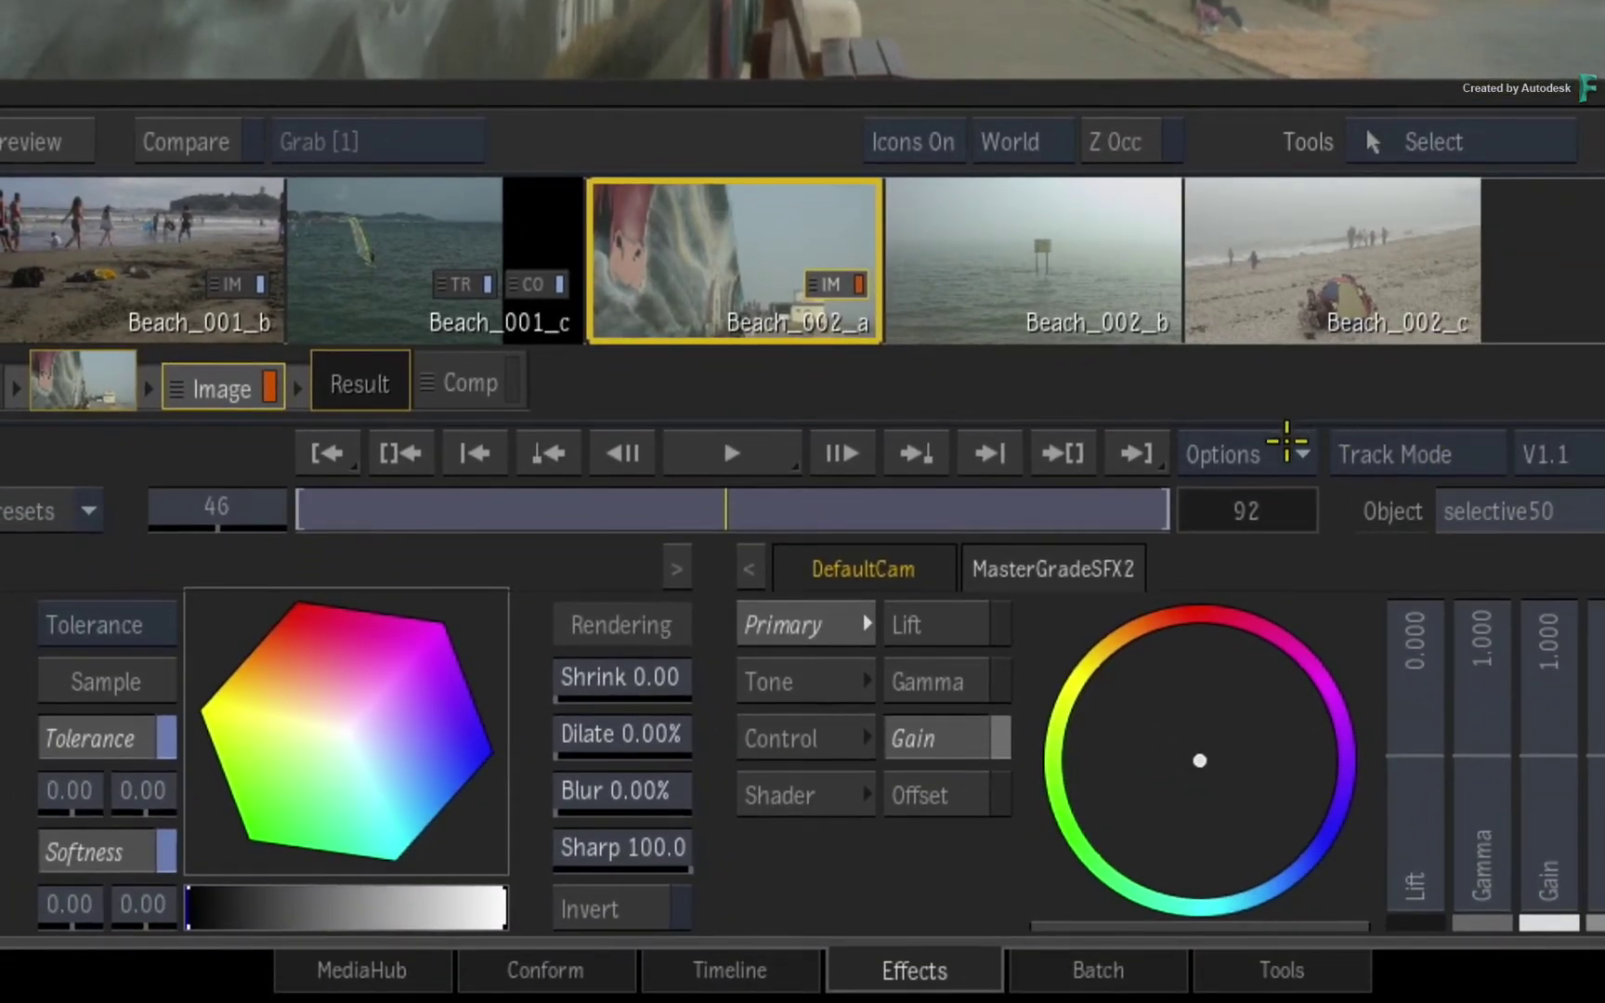
Switch the time bar display to Media Range
click(1286, 441)
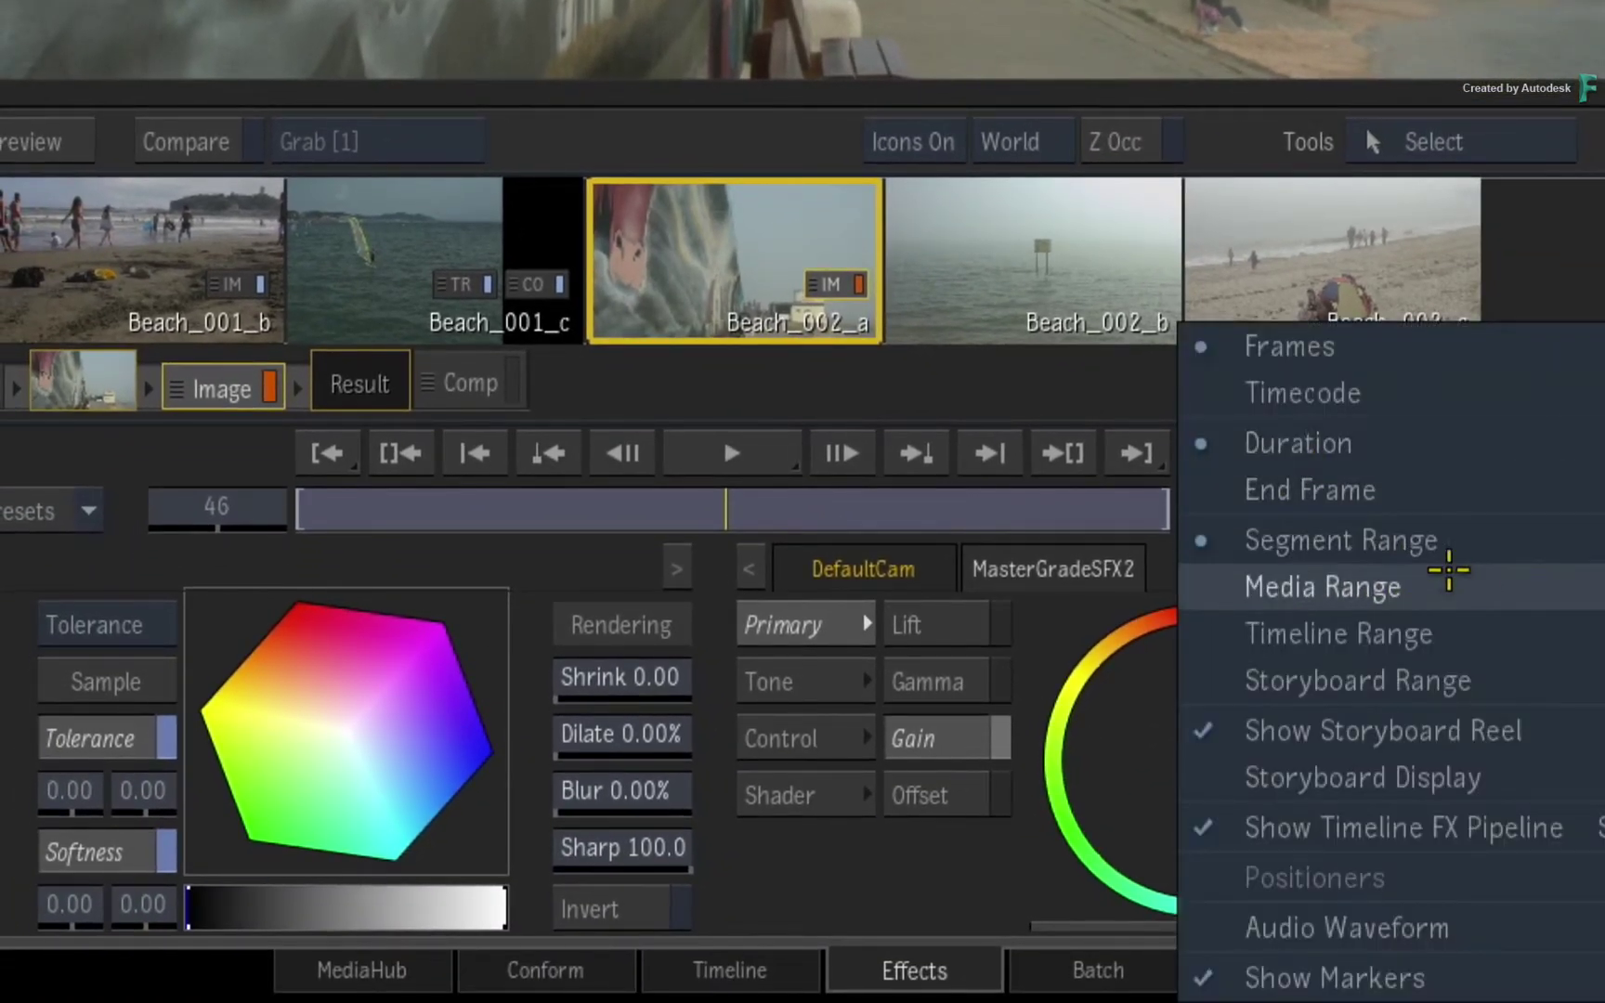
click(1483, 588)
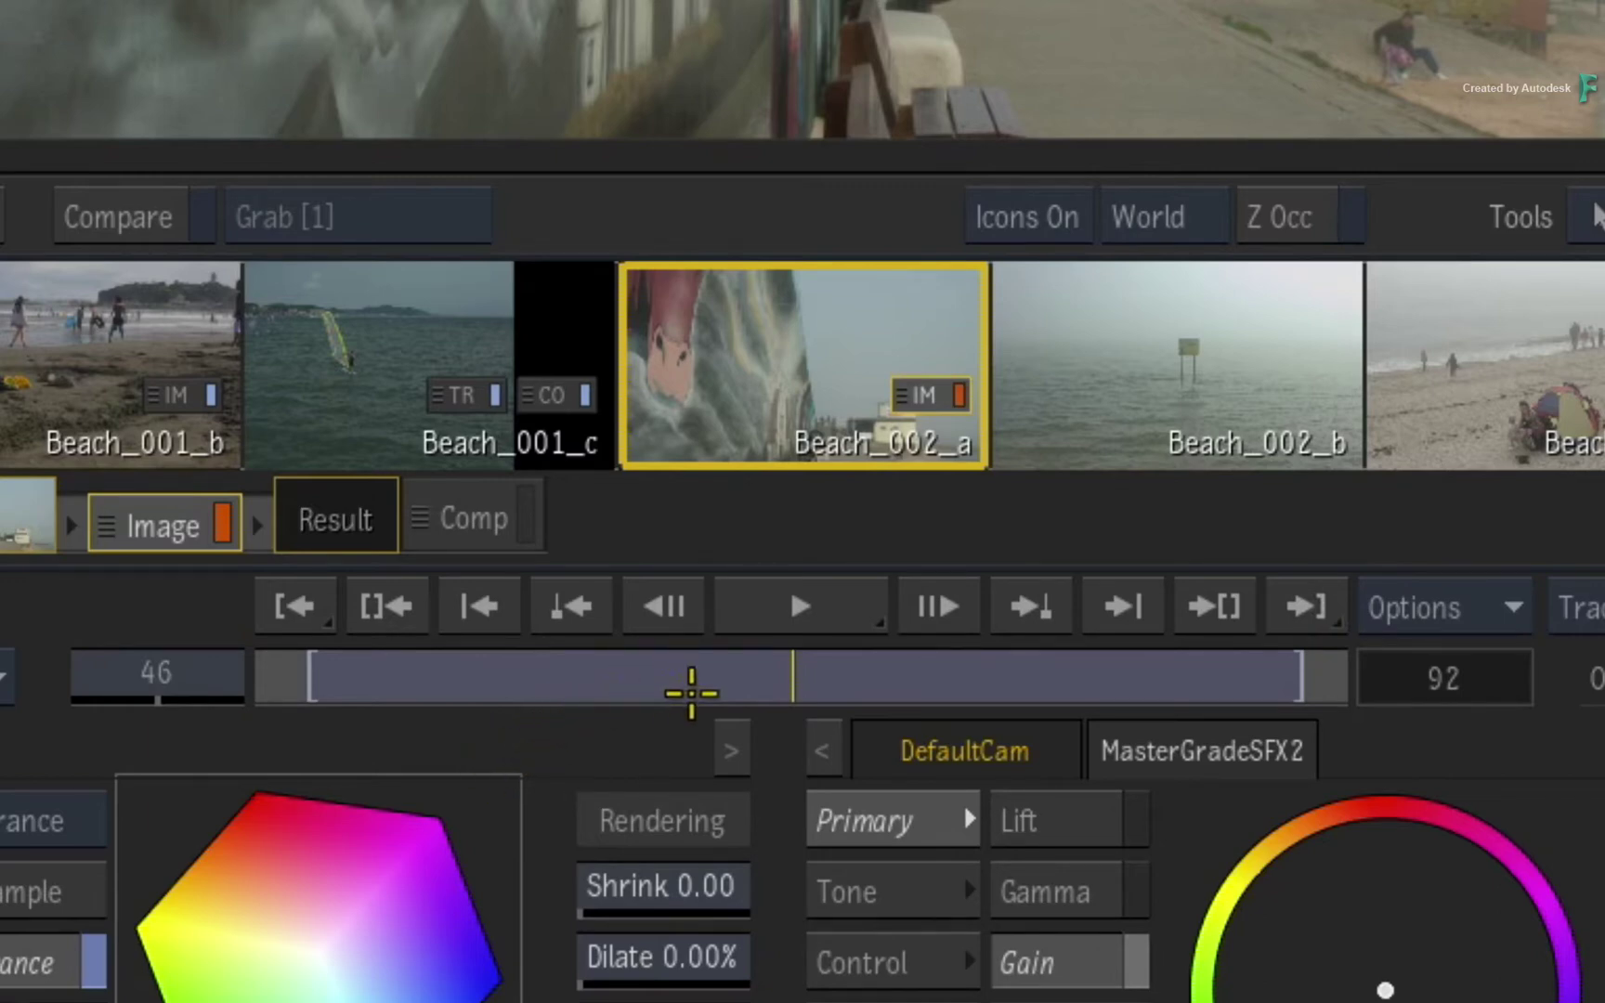
Move to frame 42, then jump between the edited segment's start and end with the transport buttons
click(750, 676)
mouse_move(729, 683)
mouse_down()
mouse_move(430, 680)
mouse_move(949, 681)
mouse_move(751, 682)
mouse_up()
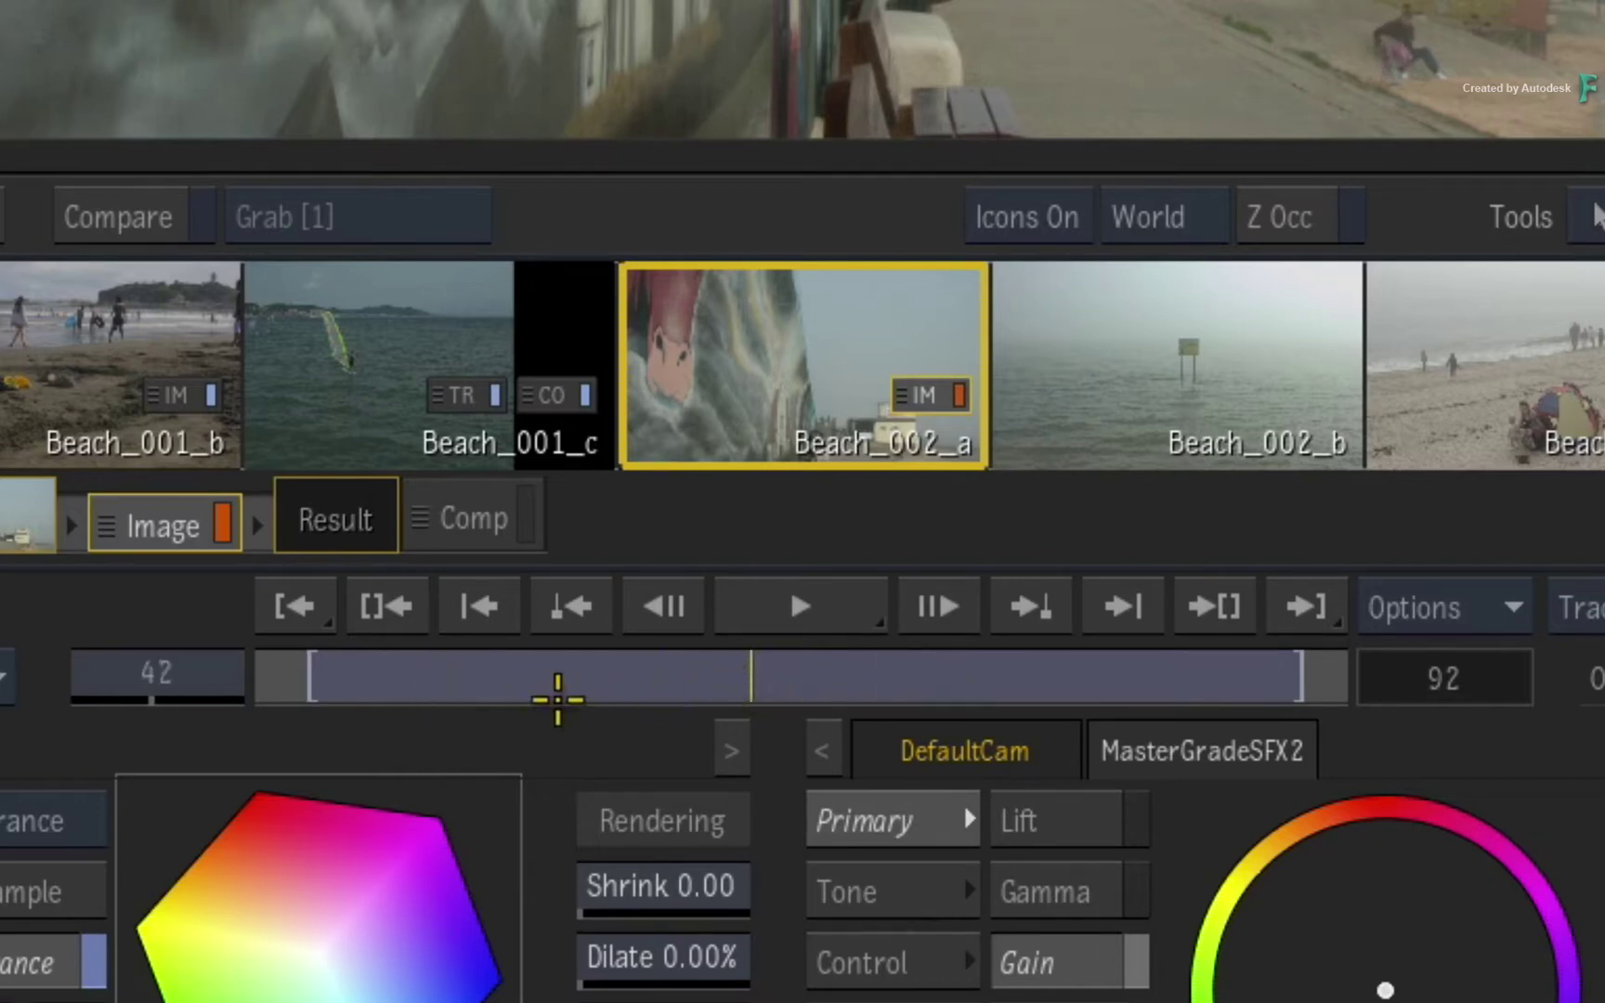
click(381, 606)
click(1218, 604)
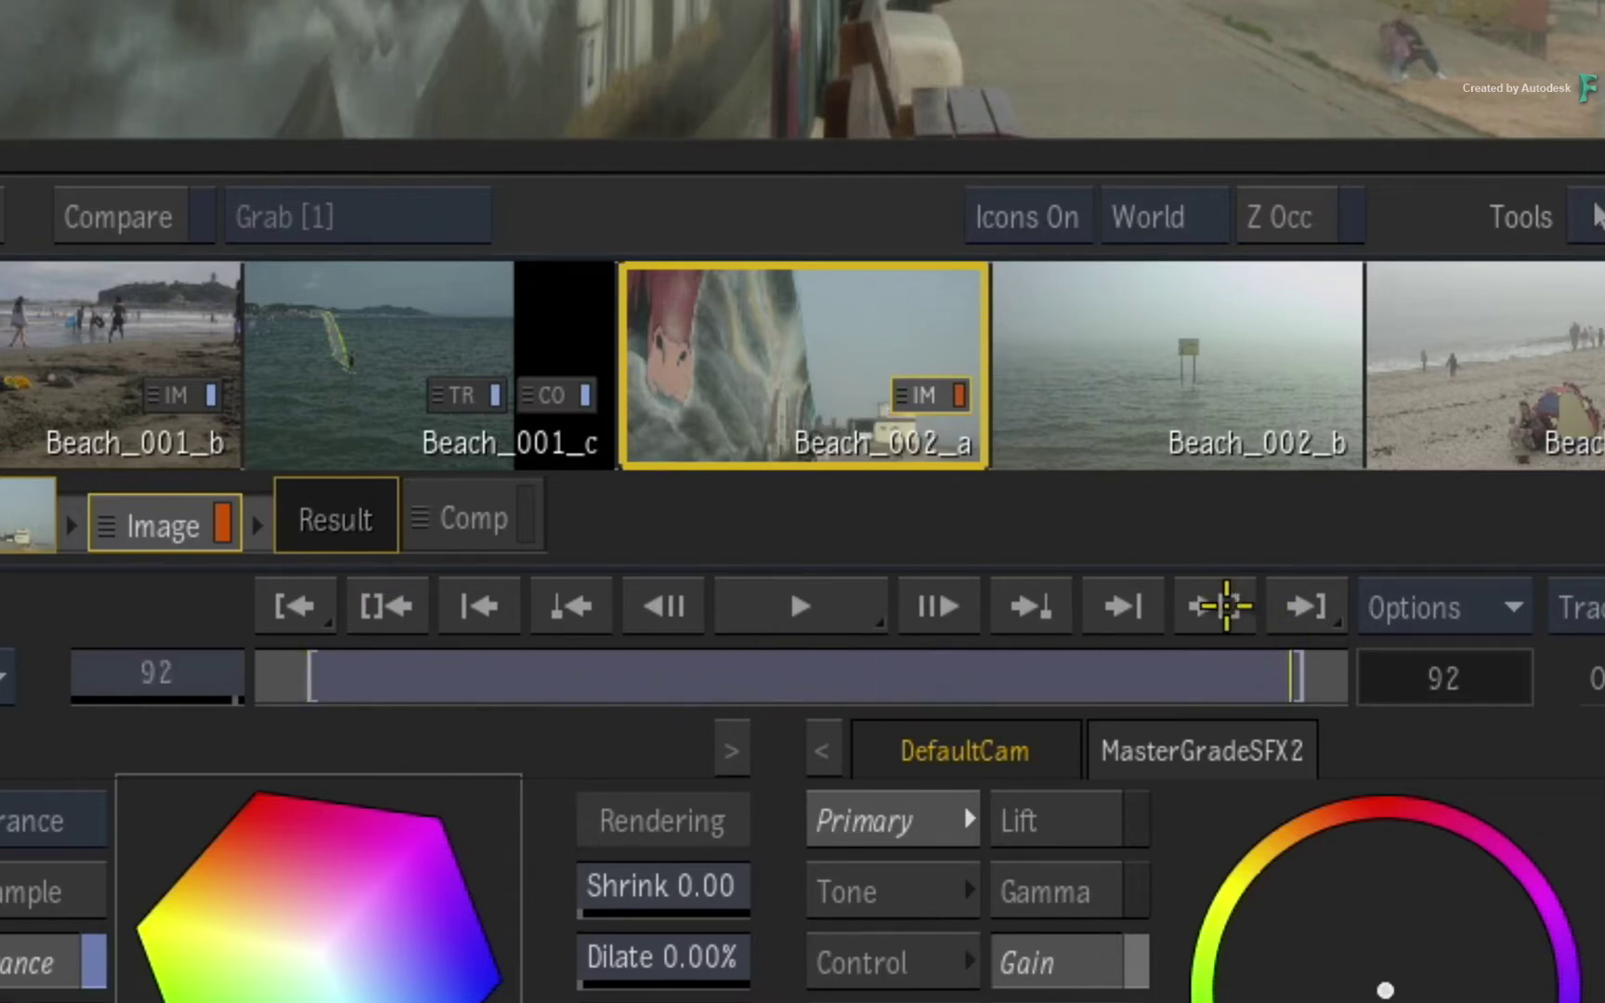
click(387, 603)
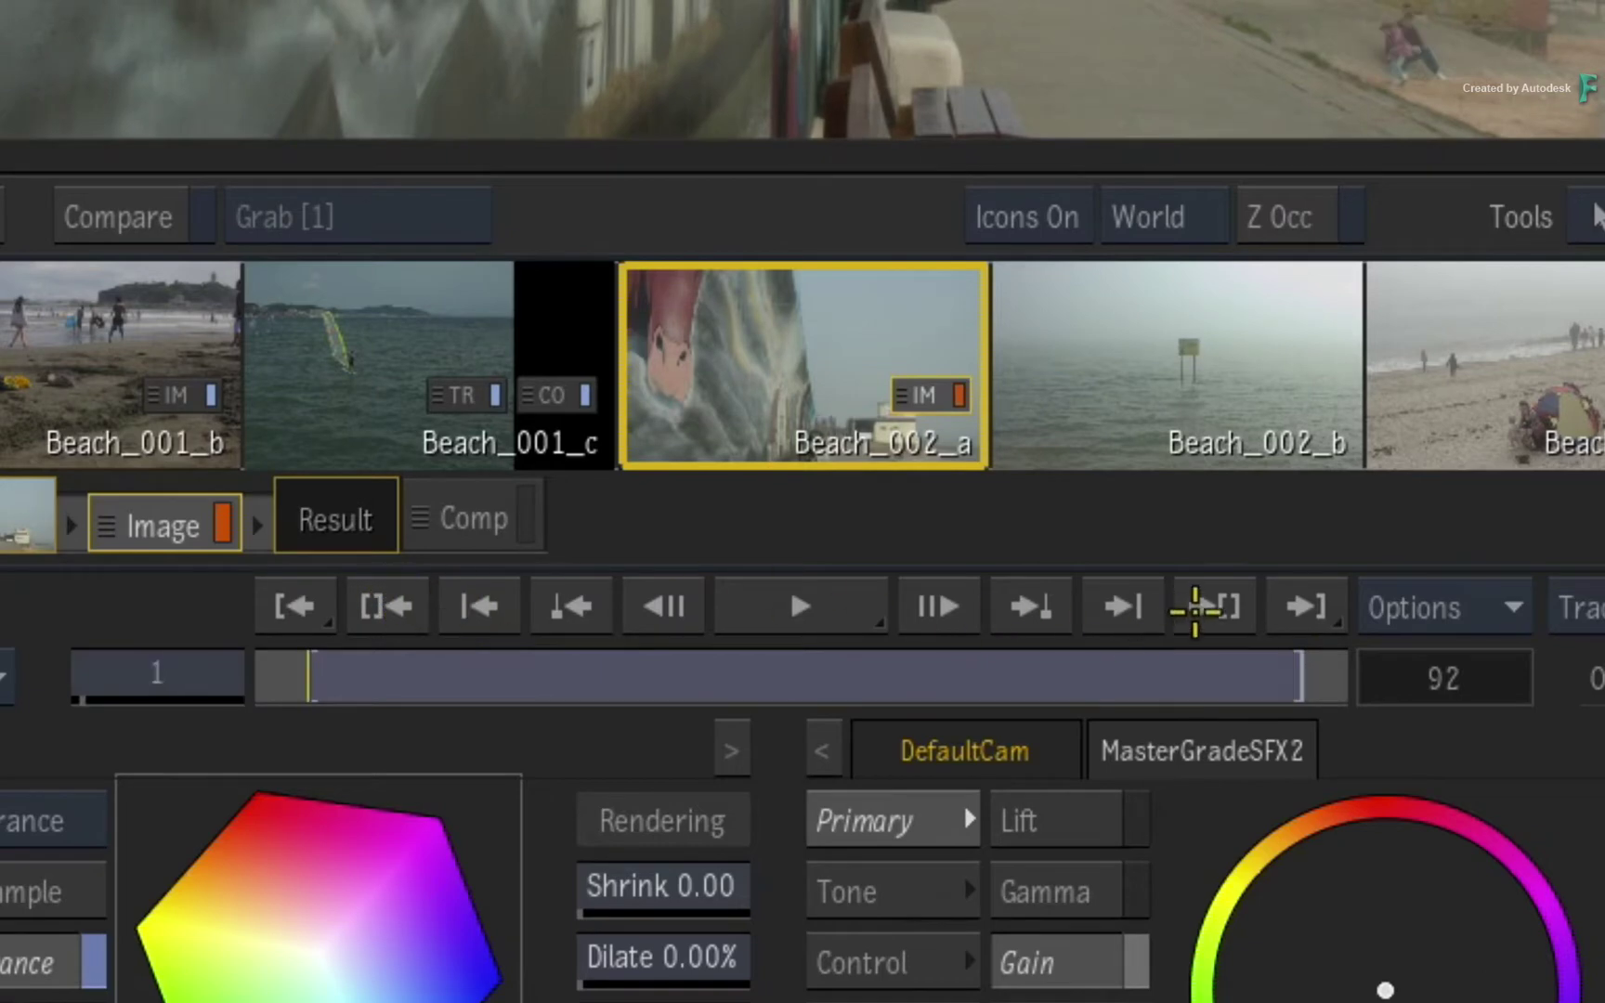
click(1216, 604)
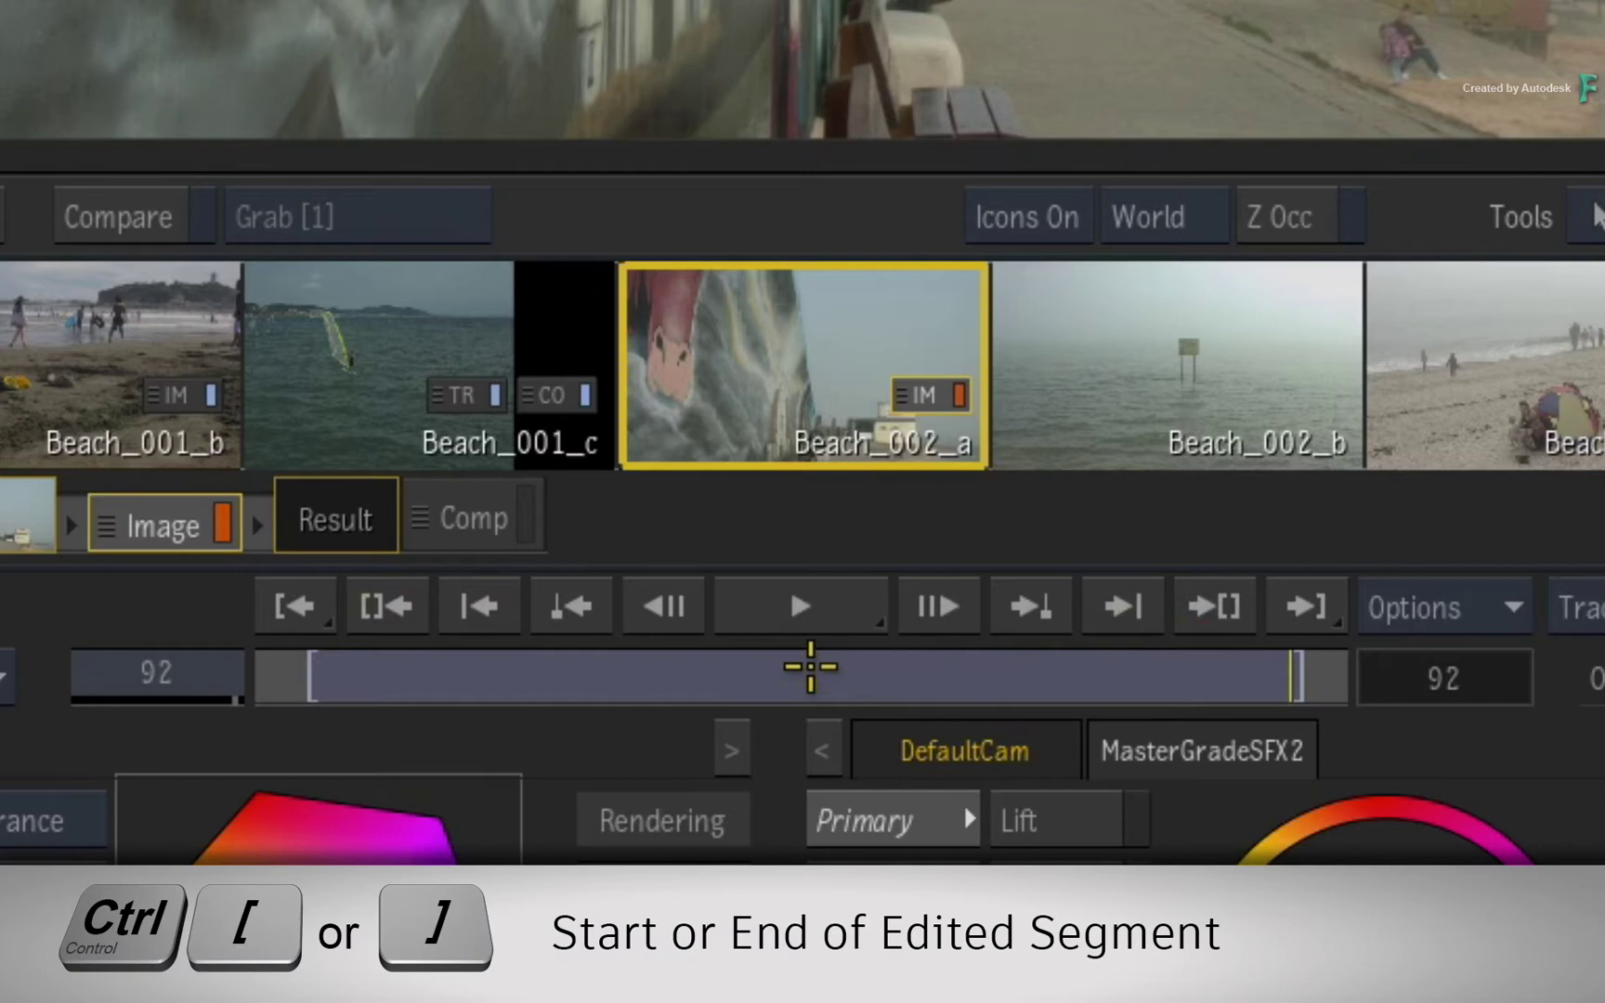
Jump between the edited segment's first and last frames using Ctrl+[ and Ctrl+]
key(ctrl+bracketleft)
key(ctrl+bracketright)
key(ctrl+bracketleft)
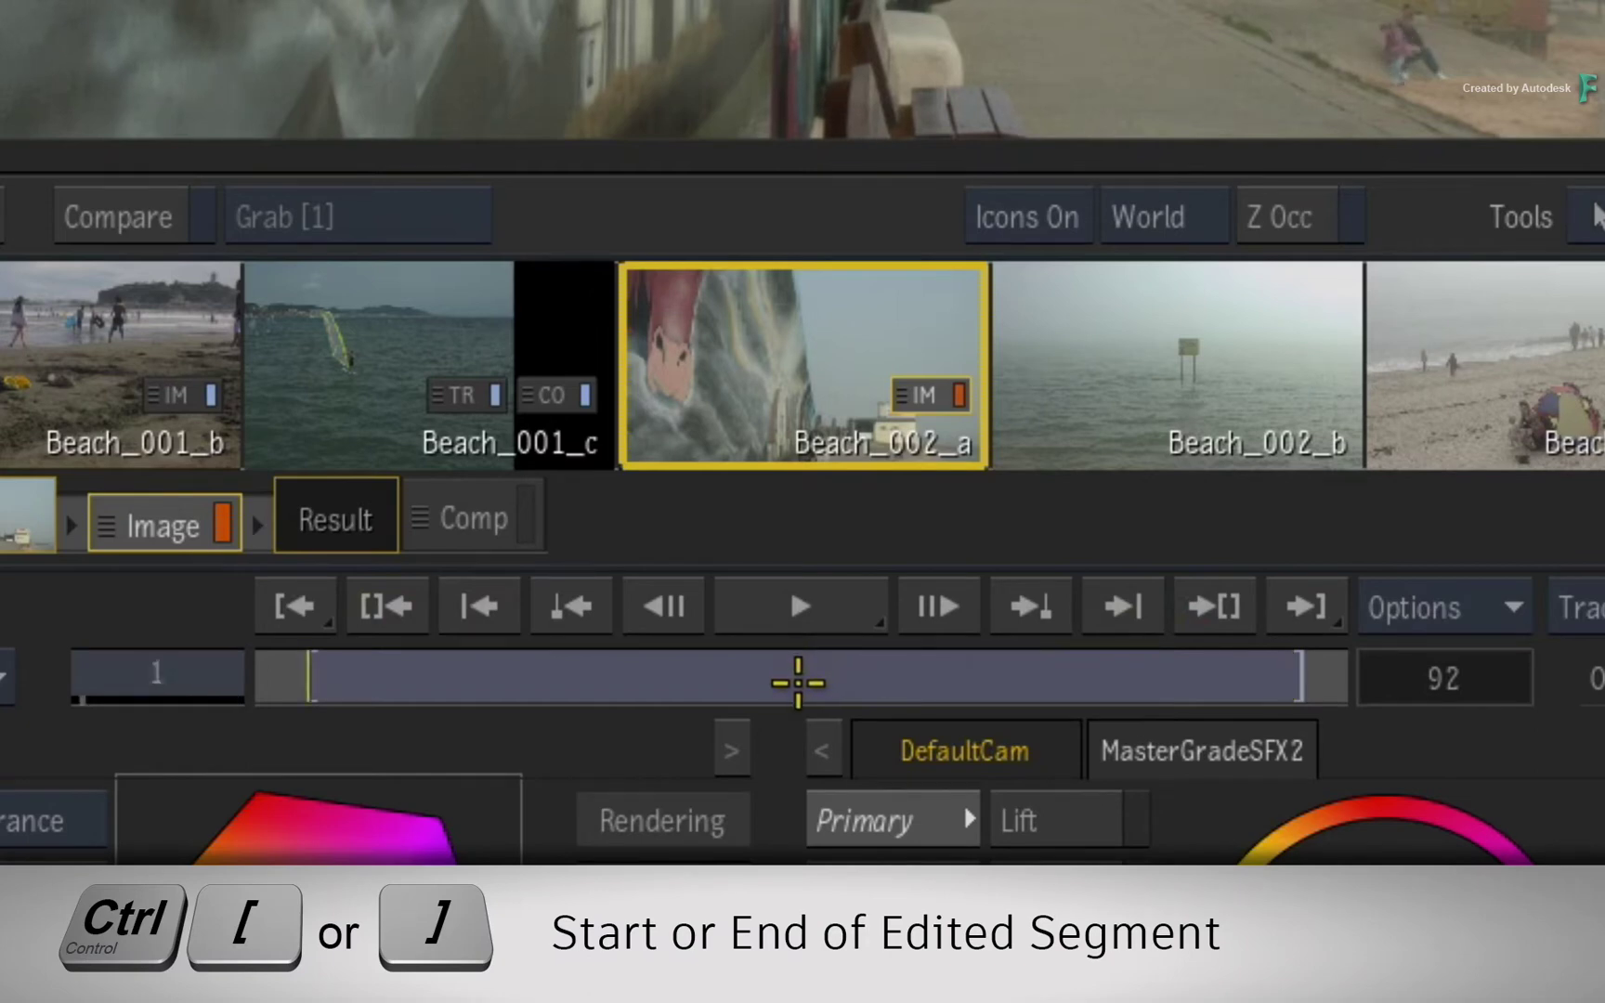
key(ctrl+bracketright)
key(ctrl+bracketleft)
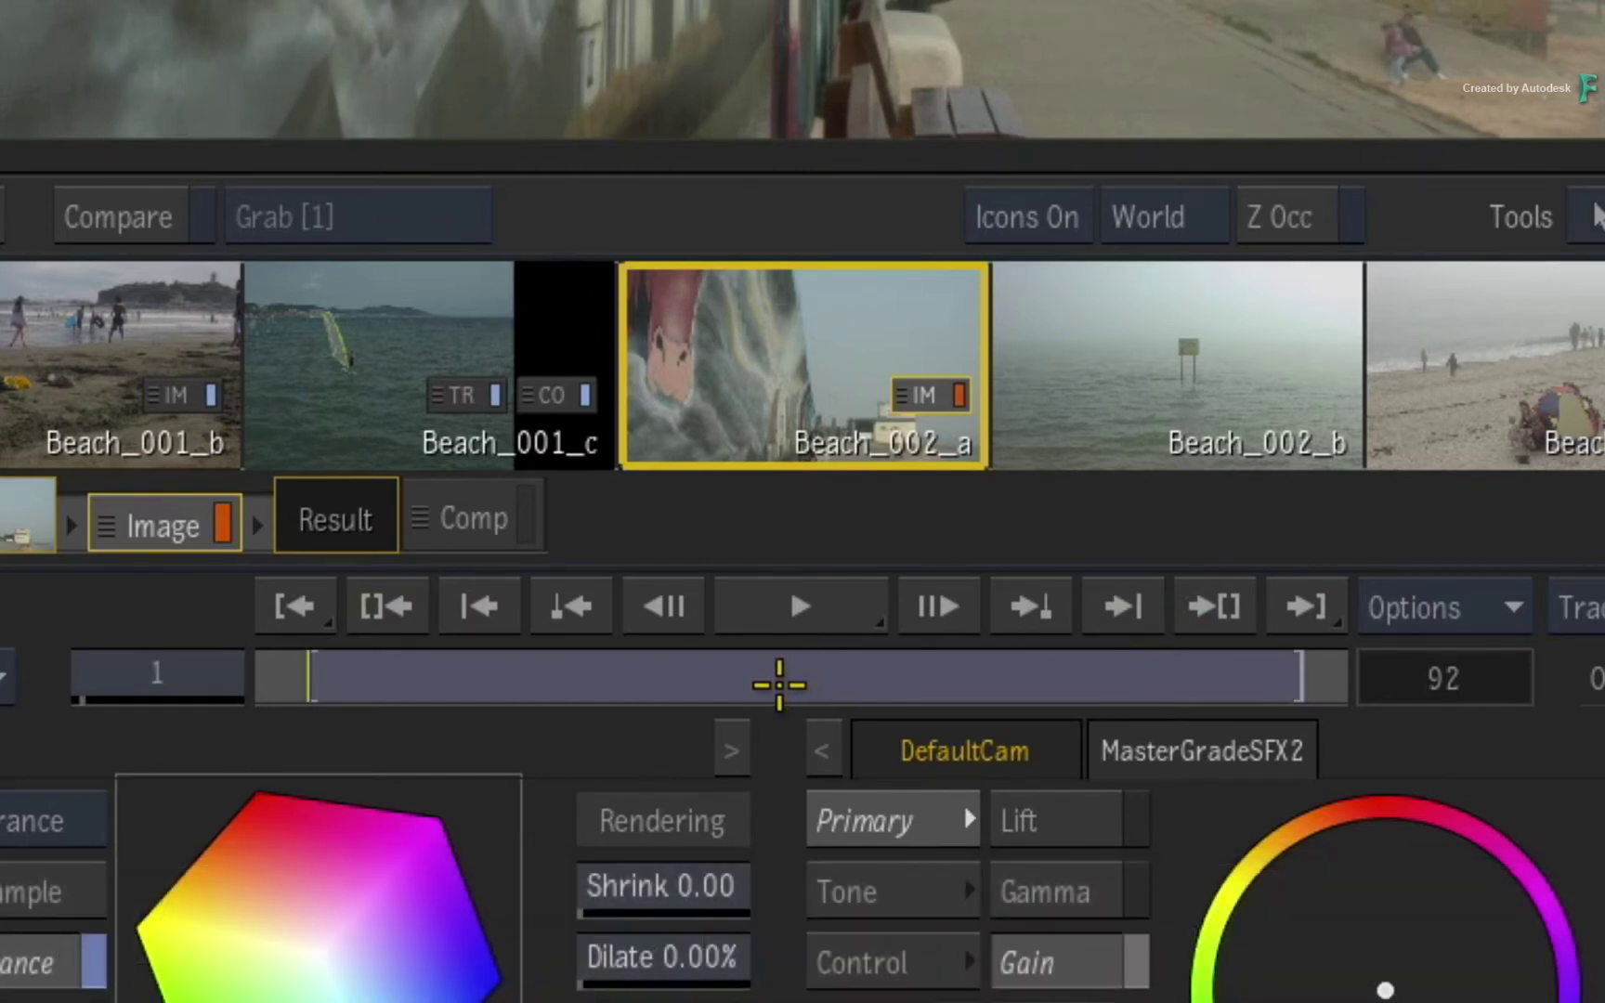
Jump between the time bar's ends, finishing with Ctrl+Right to frame 97 and Ctrl+Left to -4
click(280, 606)
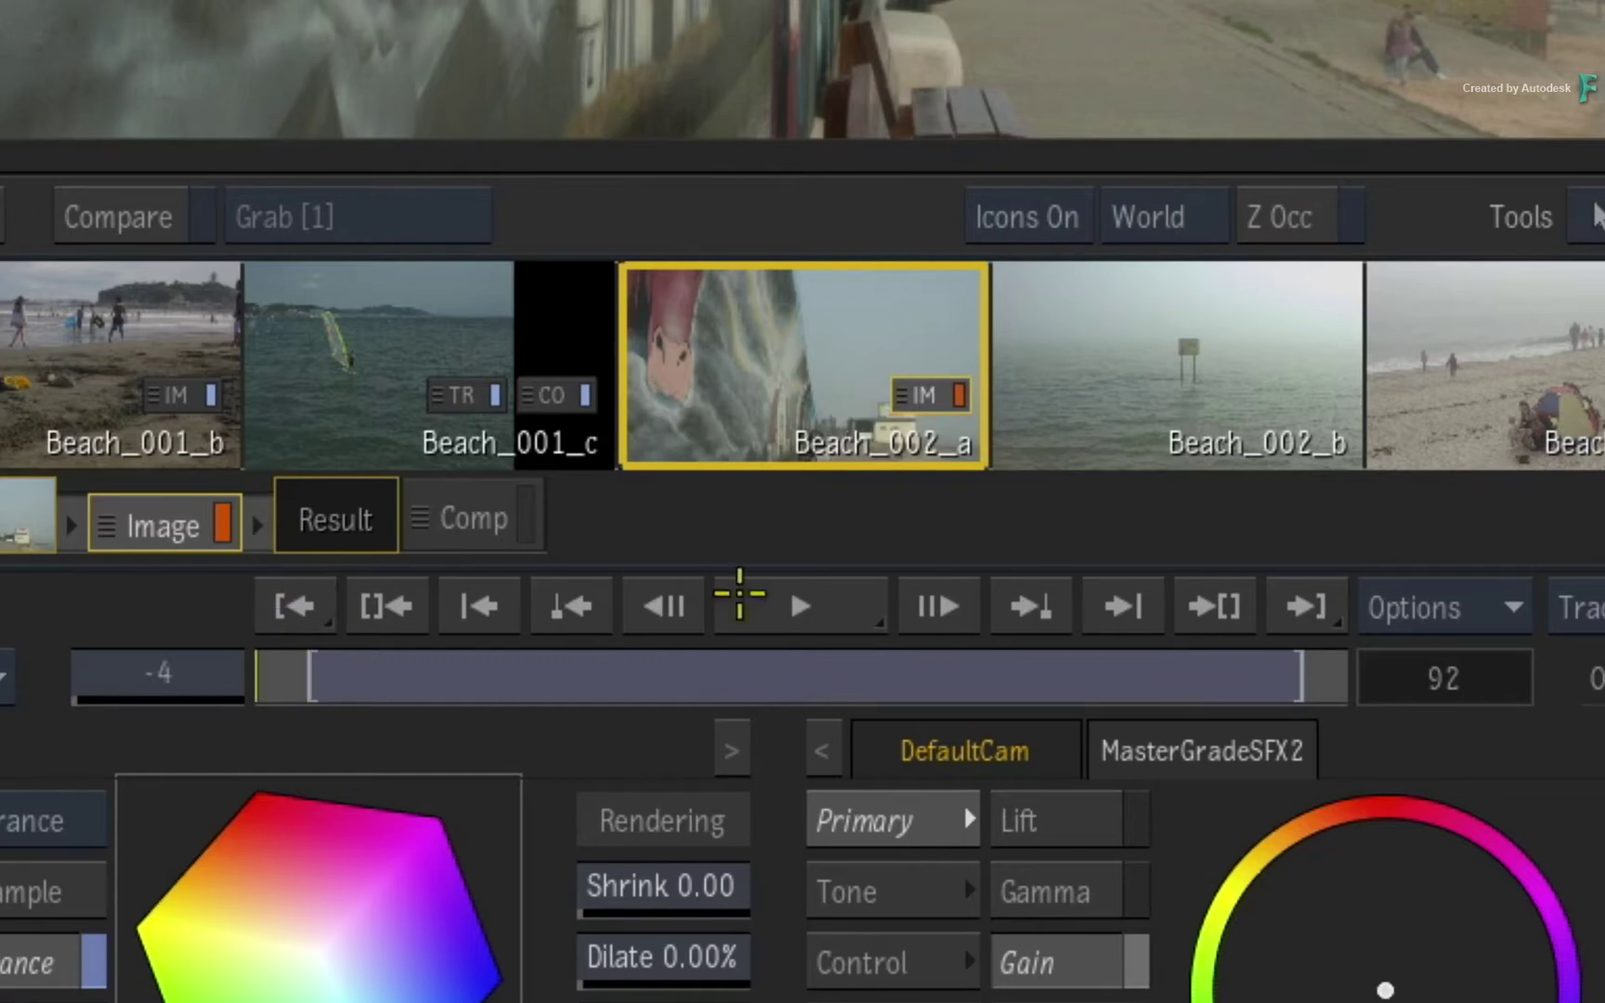
click(1308, 604)
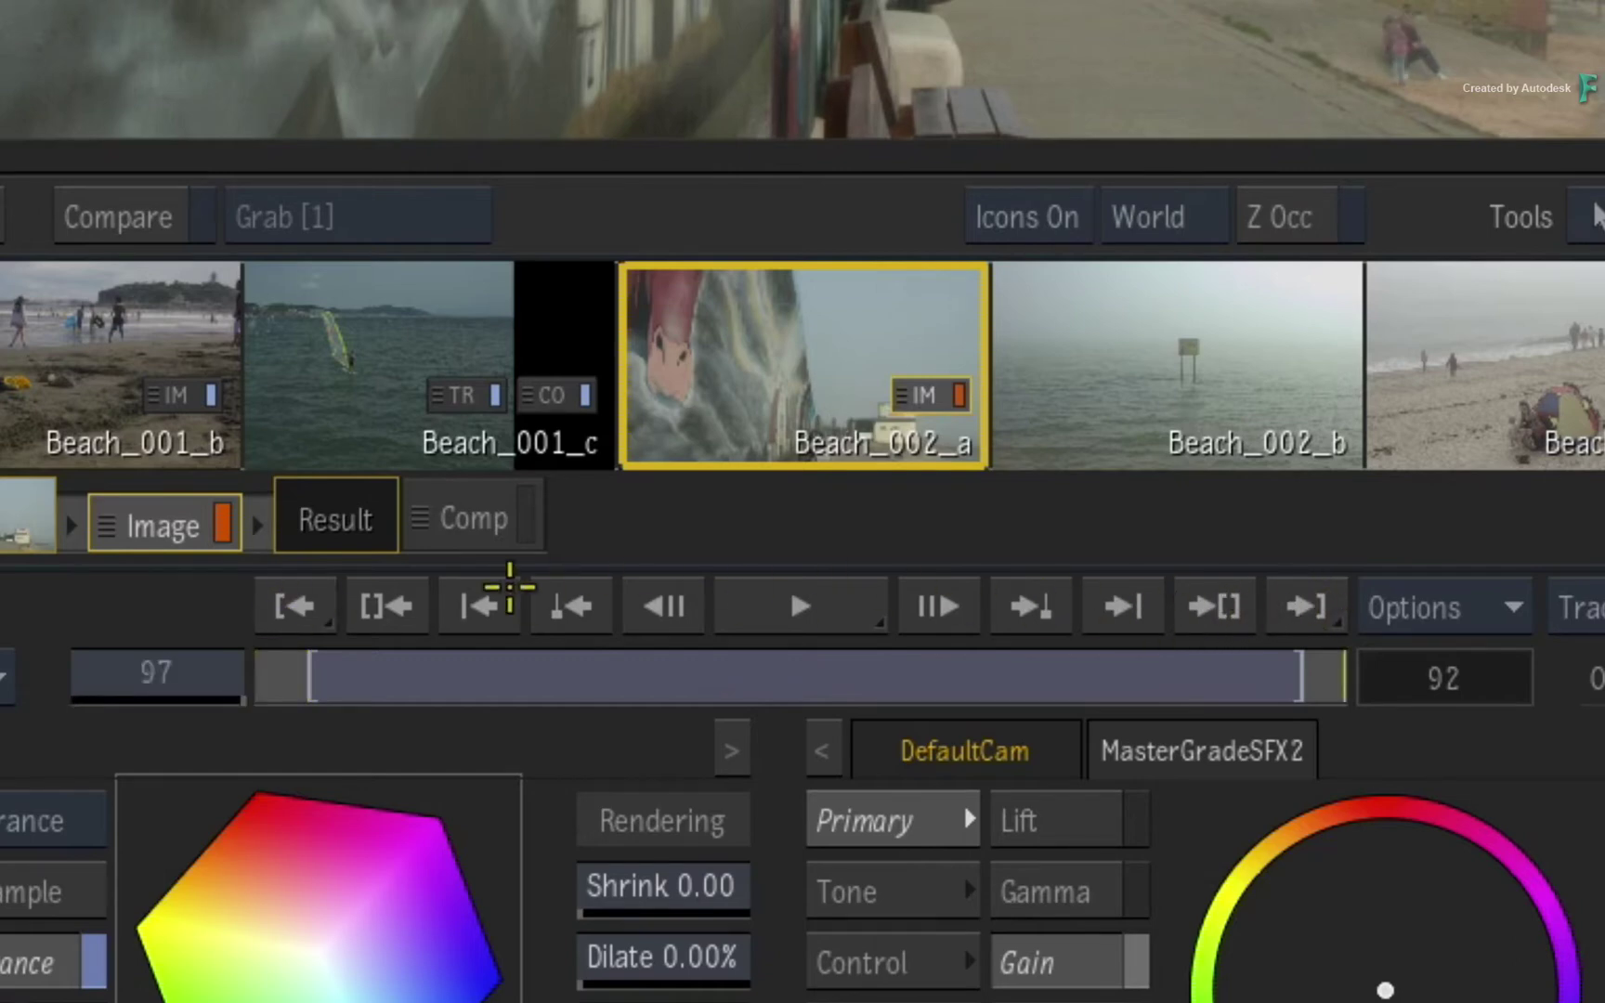
click(290, 607)
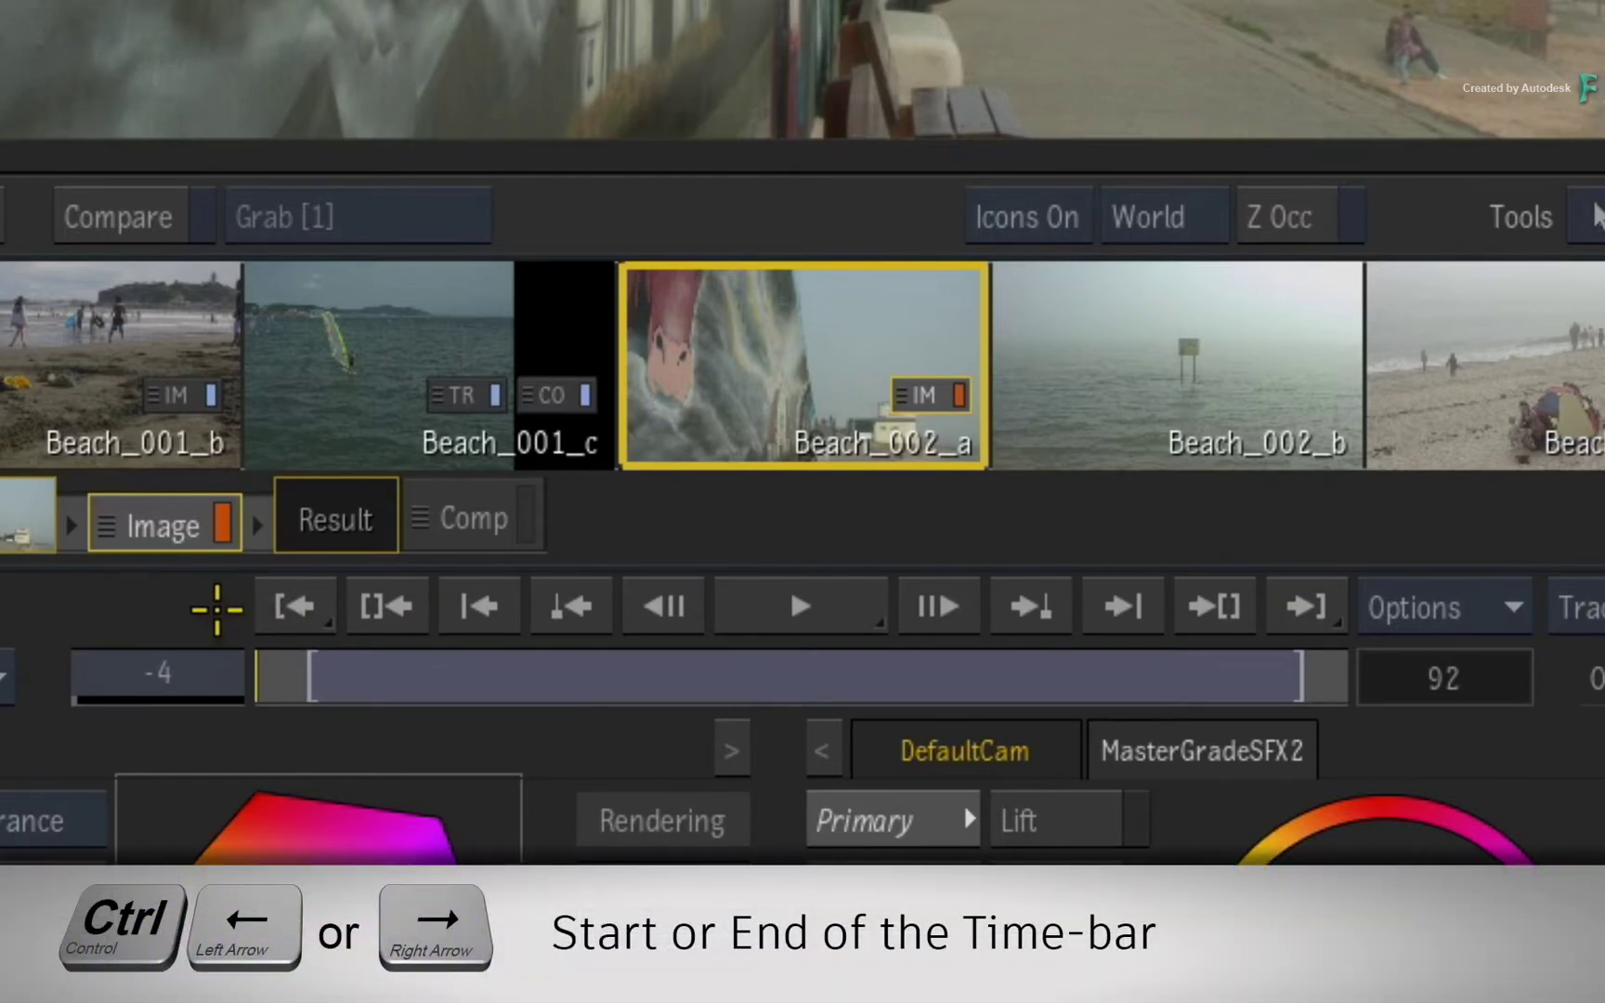
key(ctrl+Right)
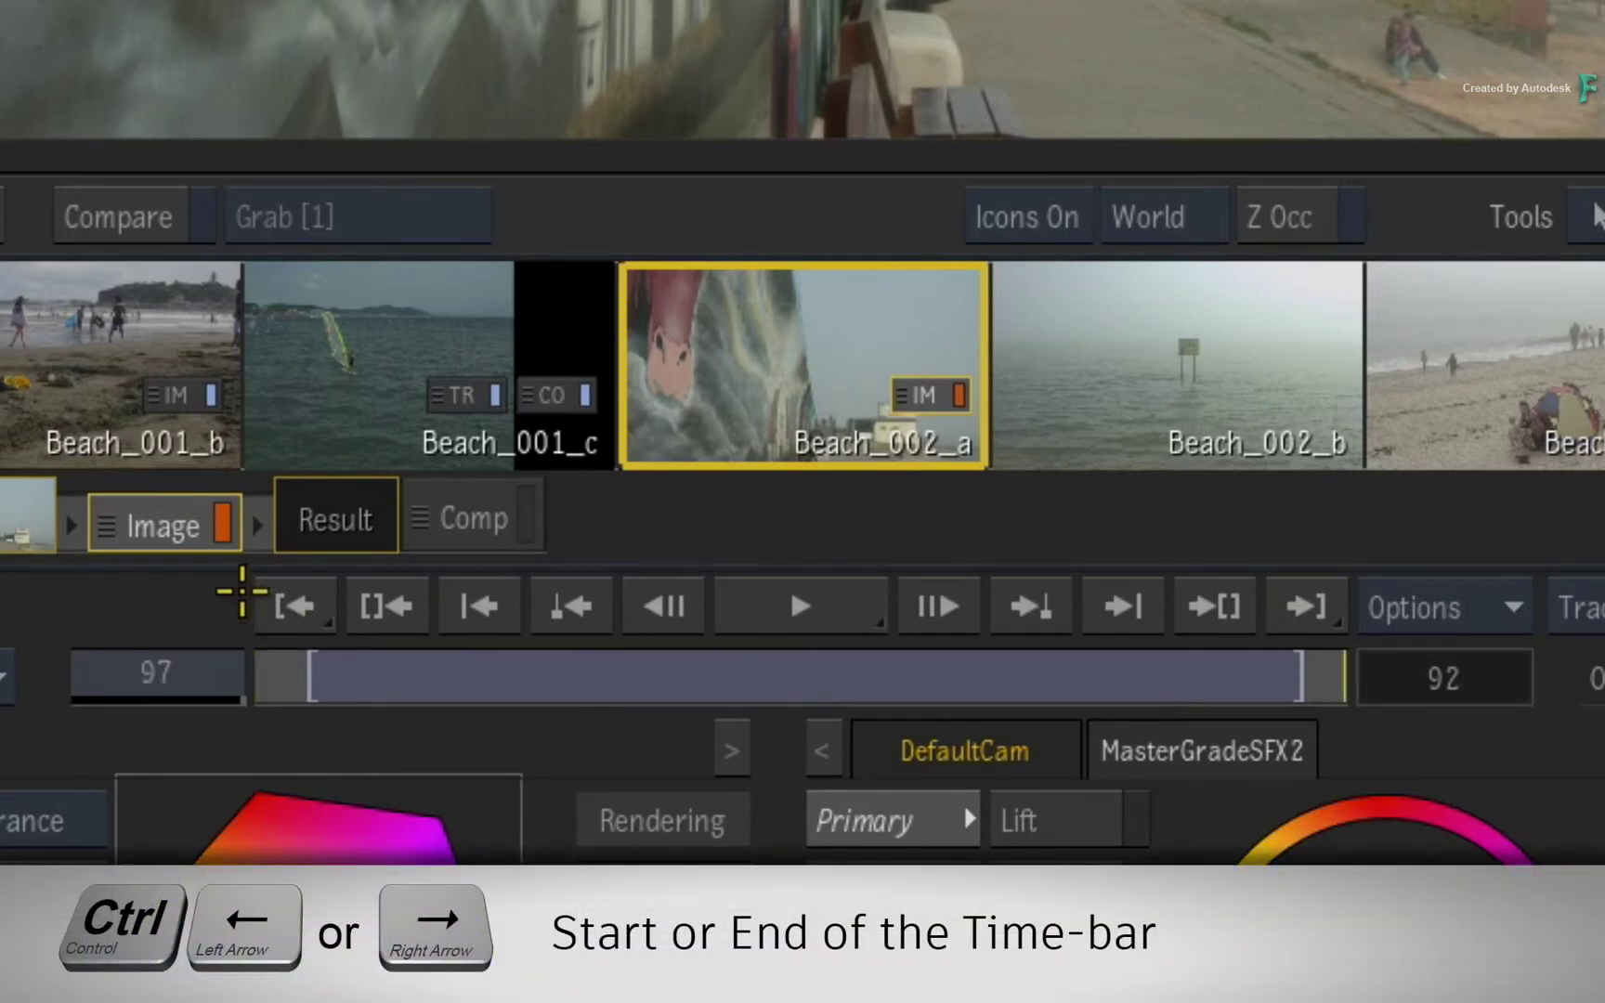
key(ctrl+Right)
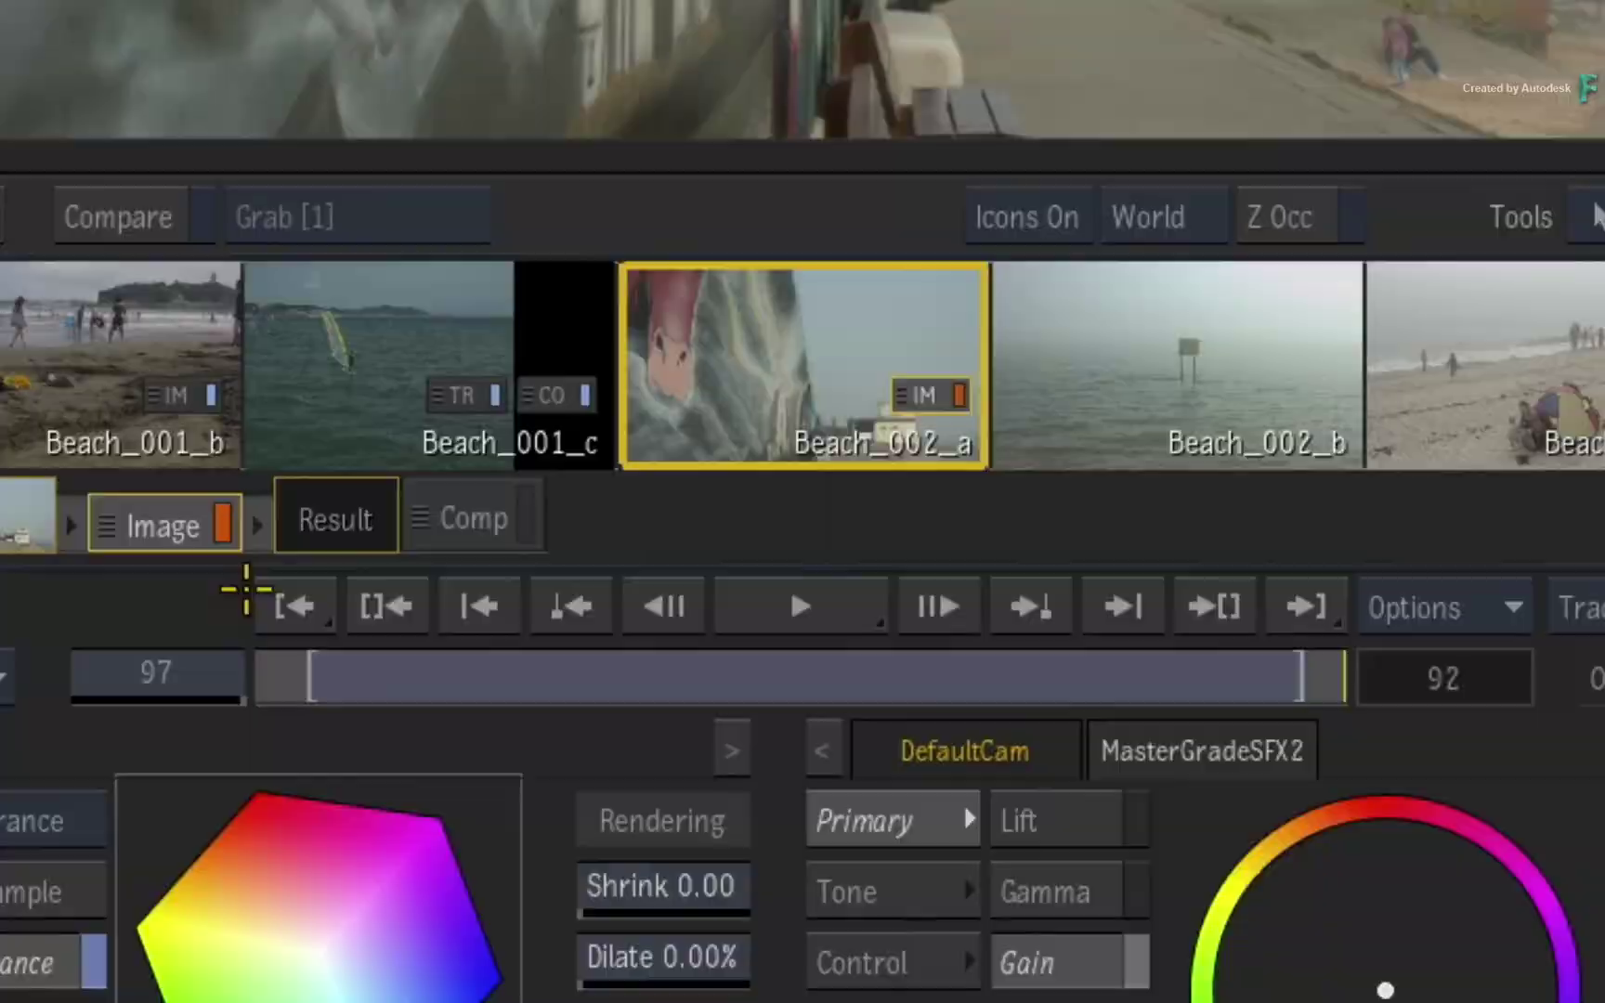
key(ctrl+Left)
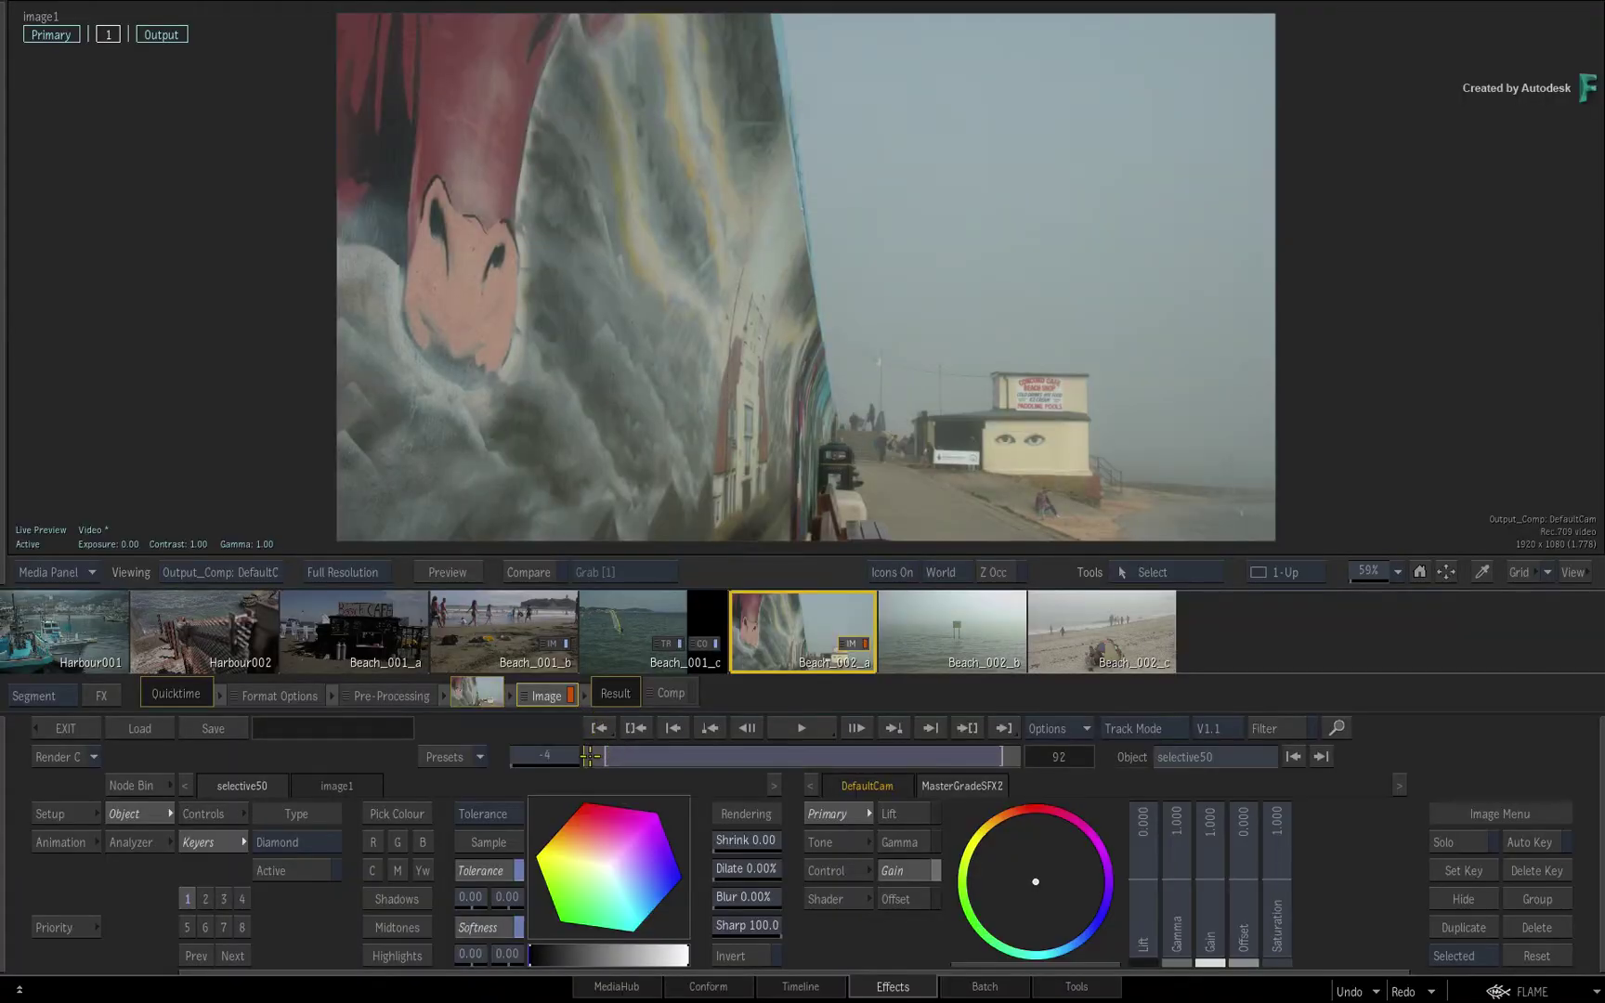
Set the time bar to Timeline Range, scrub through it, and play the timeline
drag(812, 741, 751, 762)
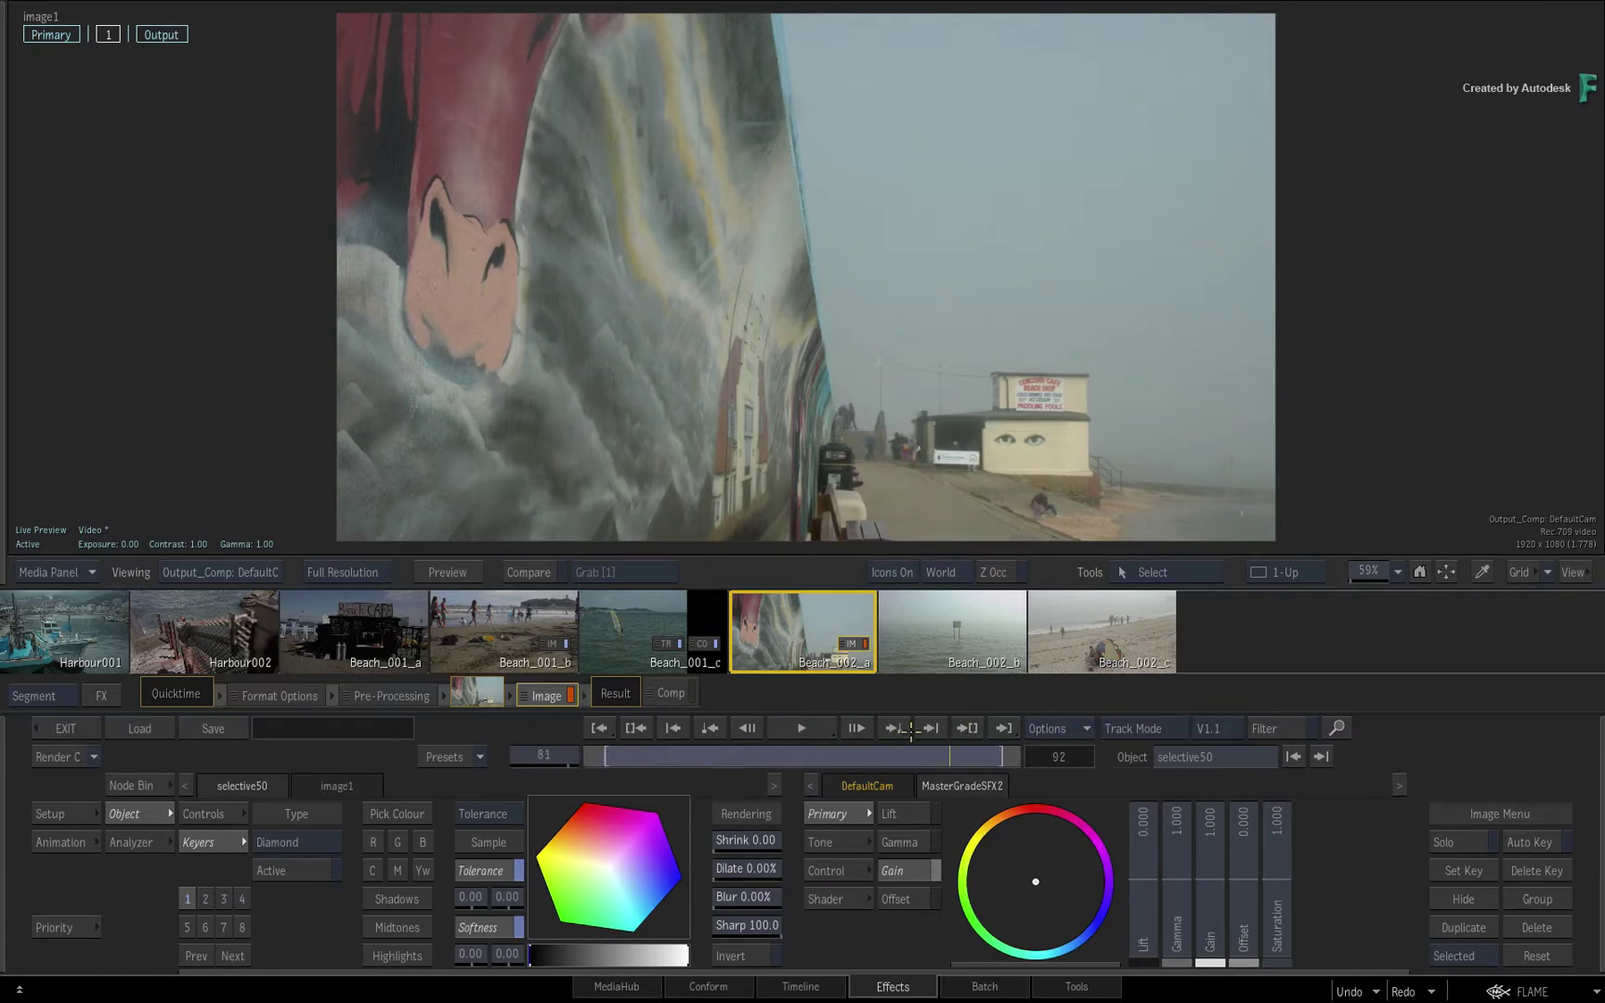
click(1082, 728)
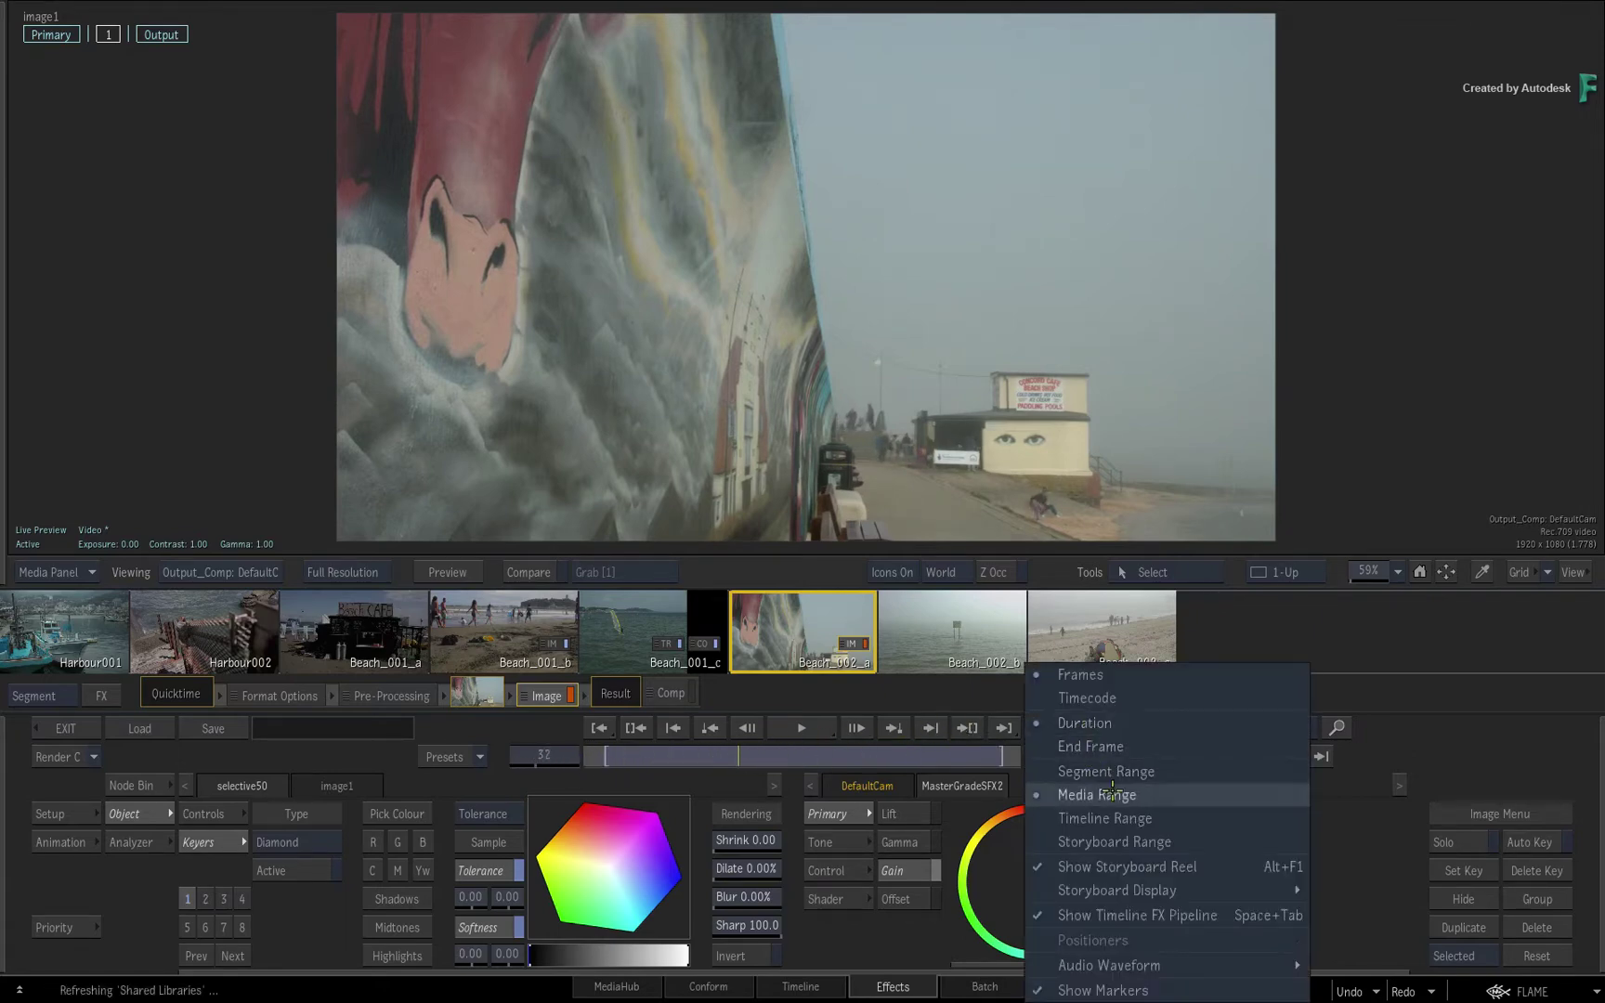
click(1200, 819)
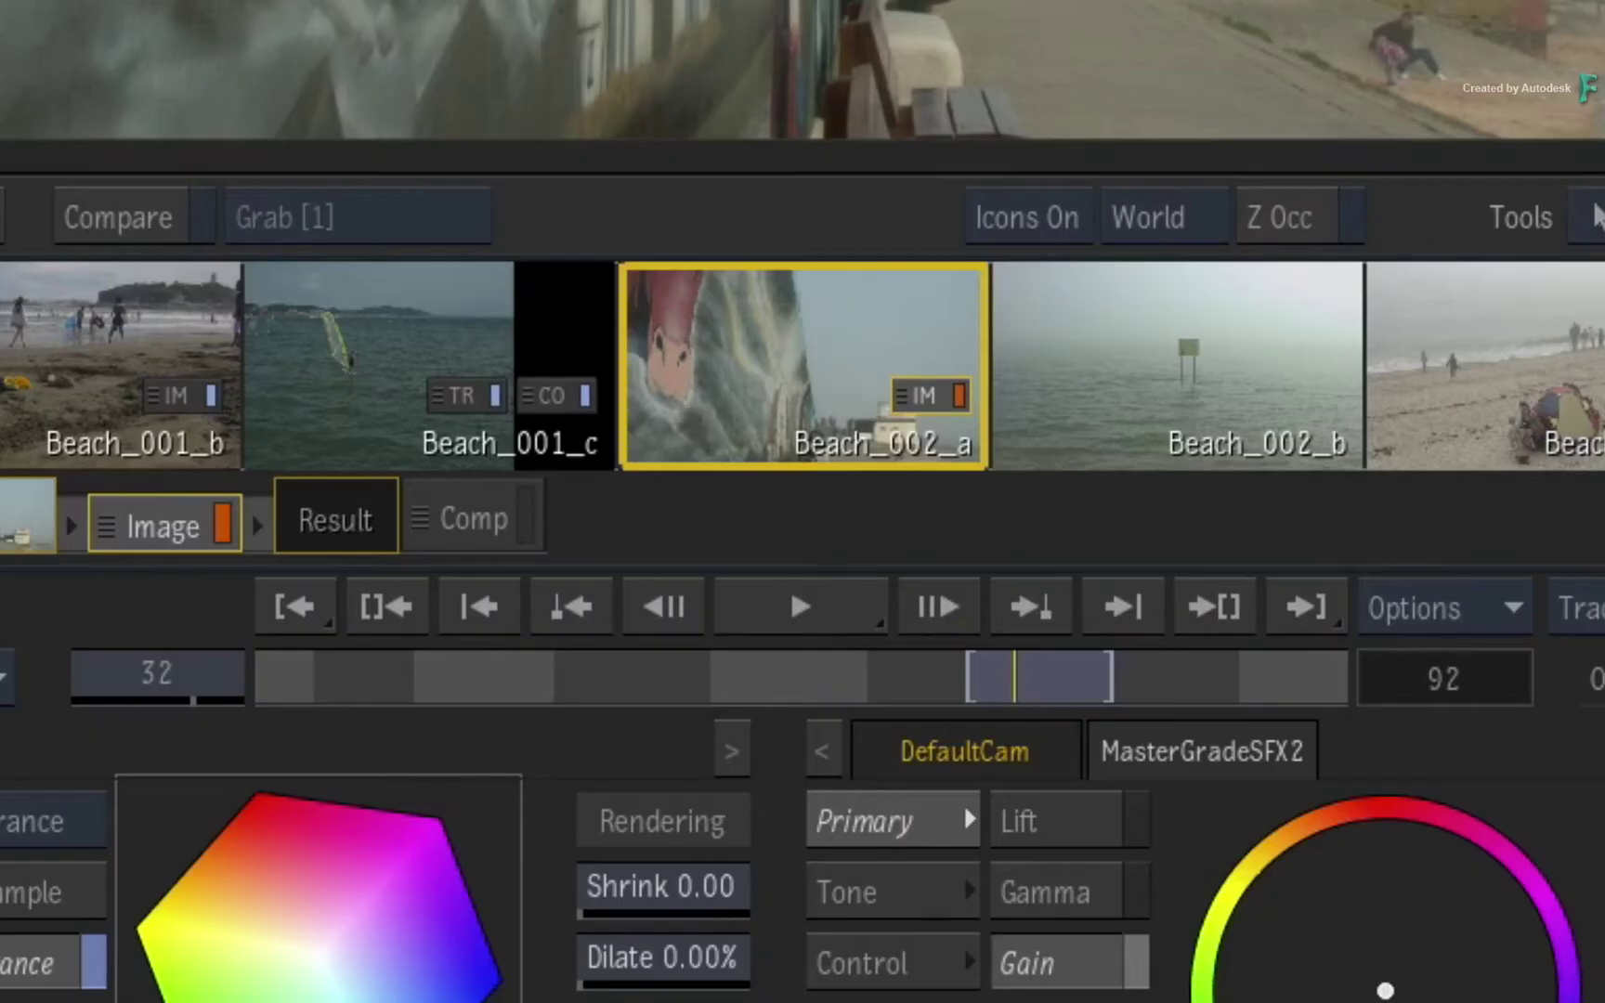
drag(1109, 661, 1032, 687)
click(1022, 676)
click(831, 613)
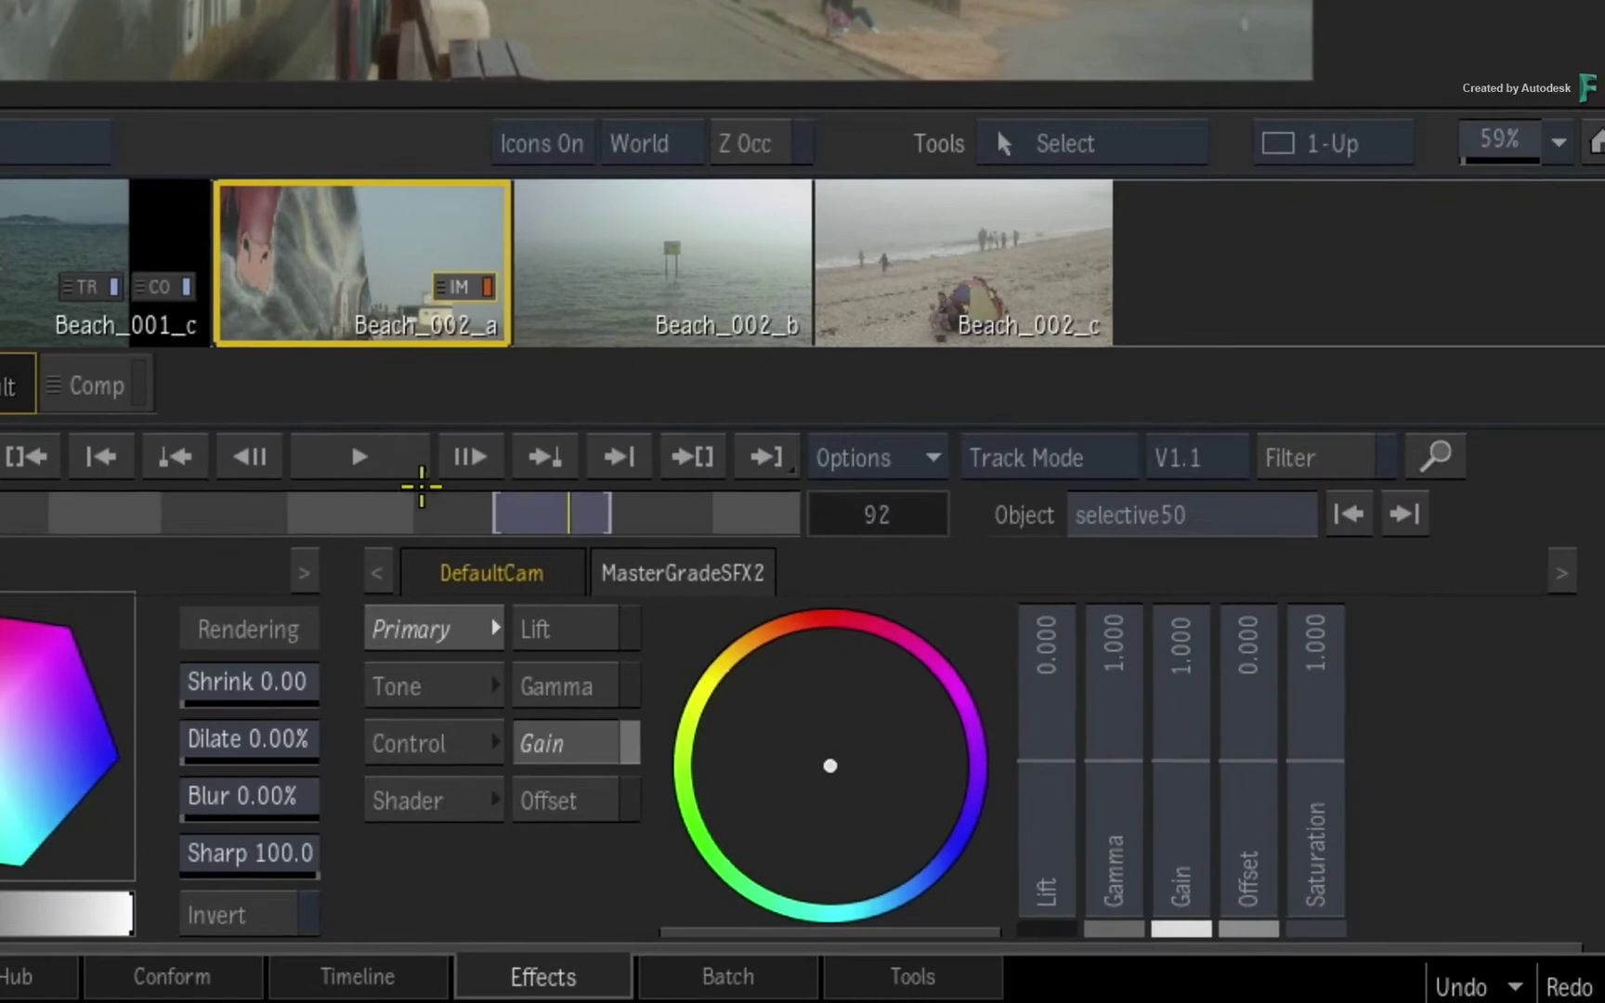
Show the Channel 1 audio waveform, set it back to None, then scrub the timeline
click(883, 457)
mouse_move(947, 927)
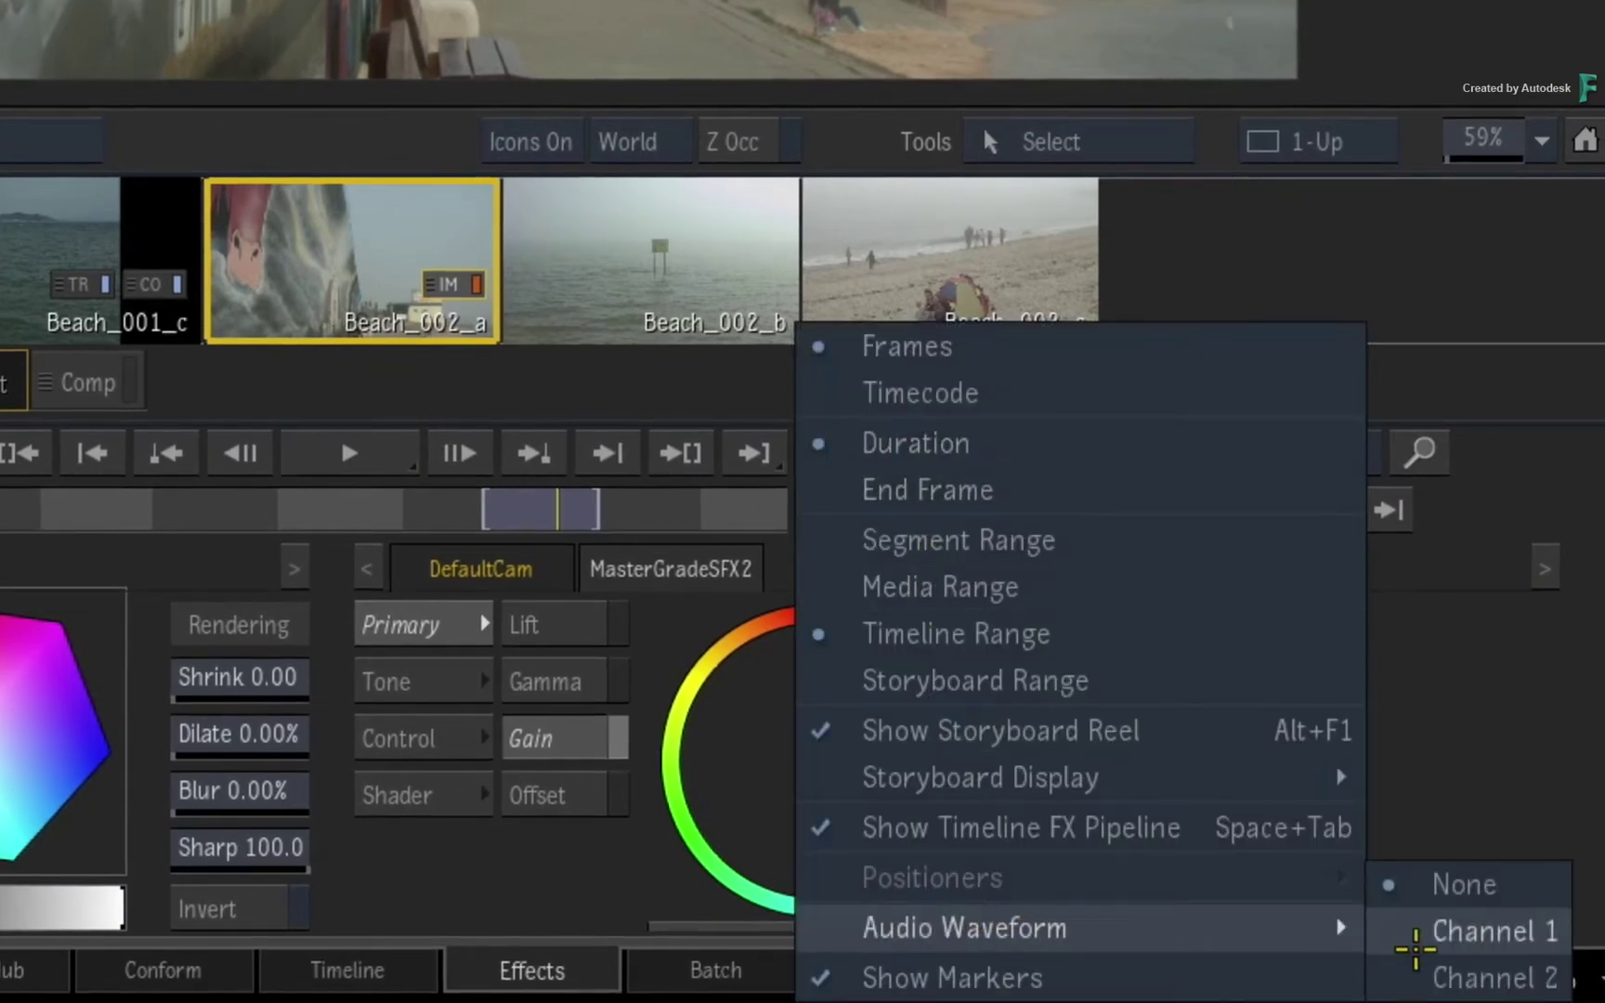
click(1445, 938)
click(864, 454)
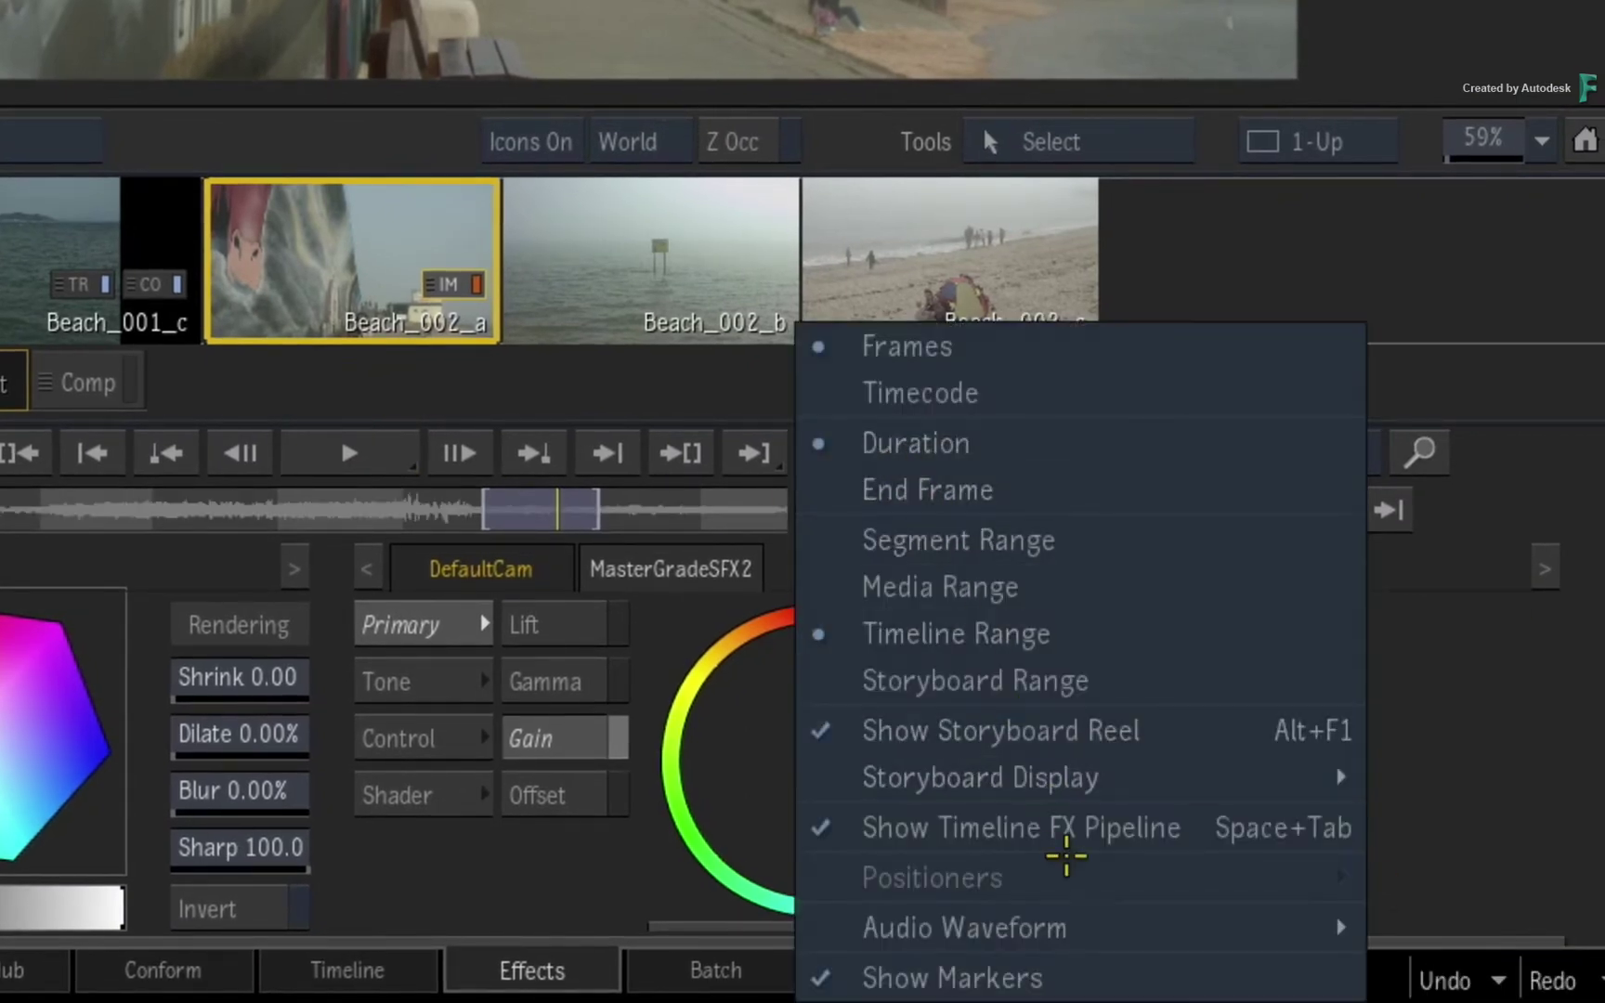
mouse_move(1182, 918)
click(1523, 897)
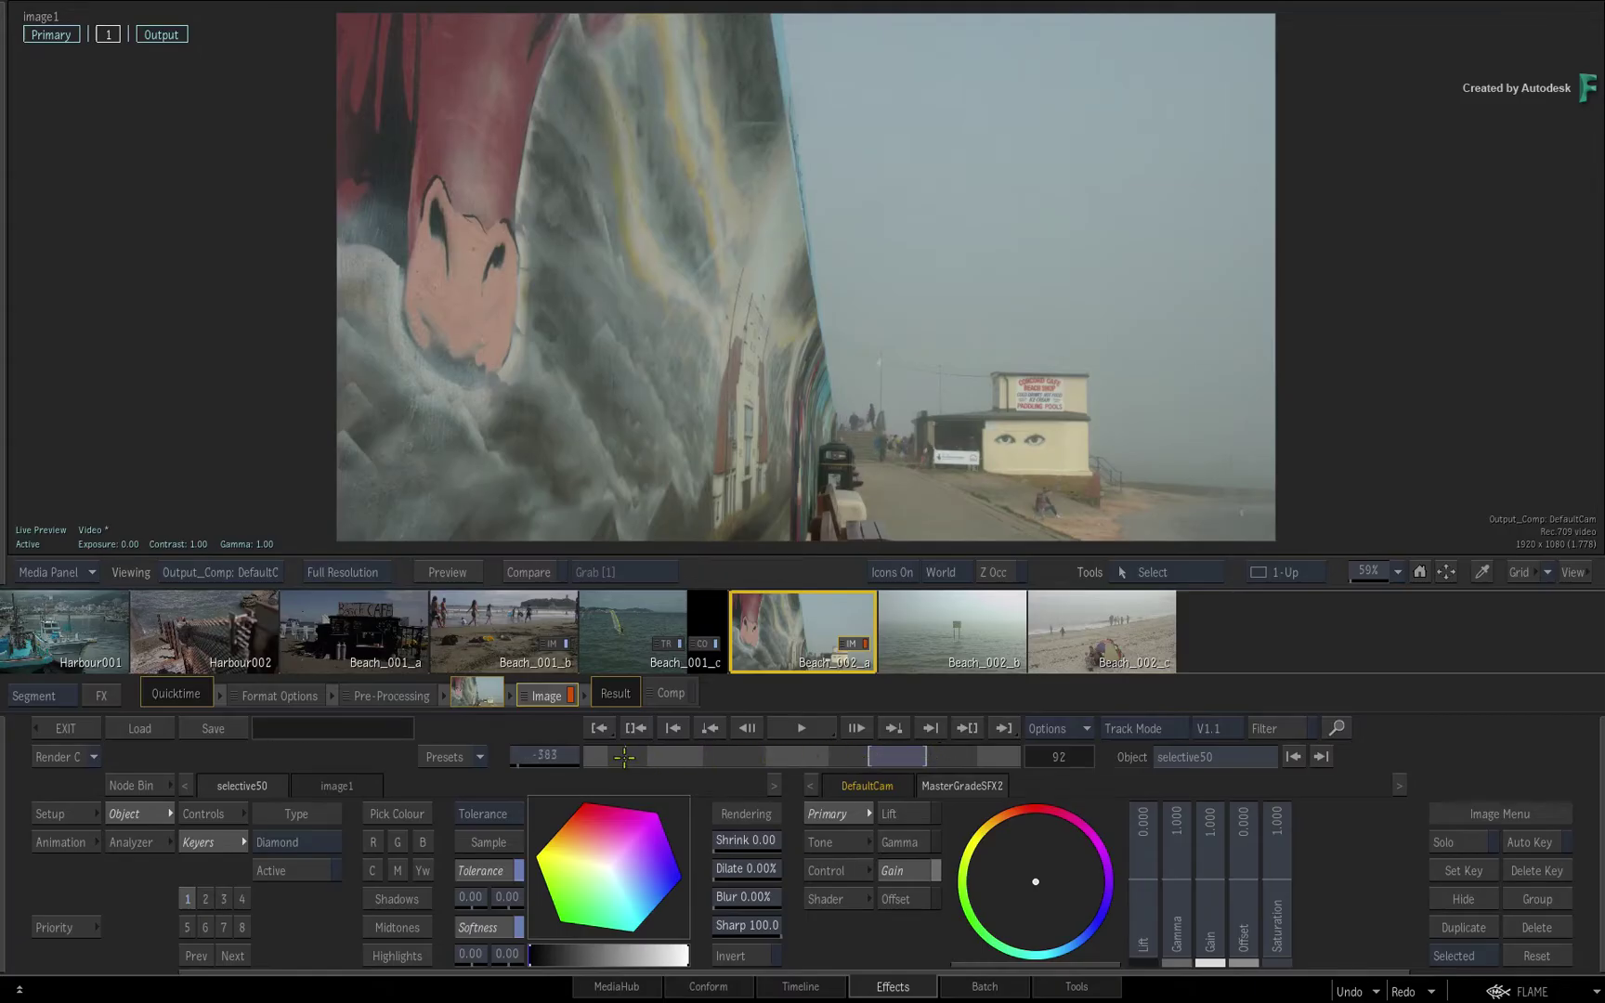
drag(877, 754, 942, 749)
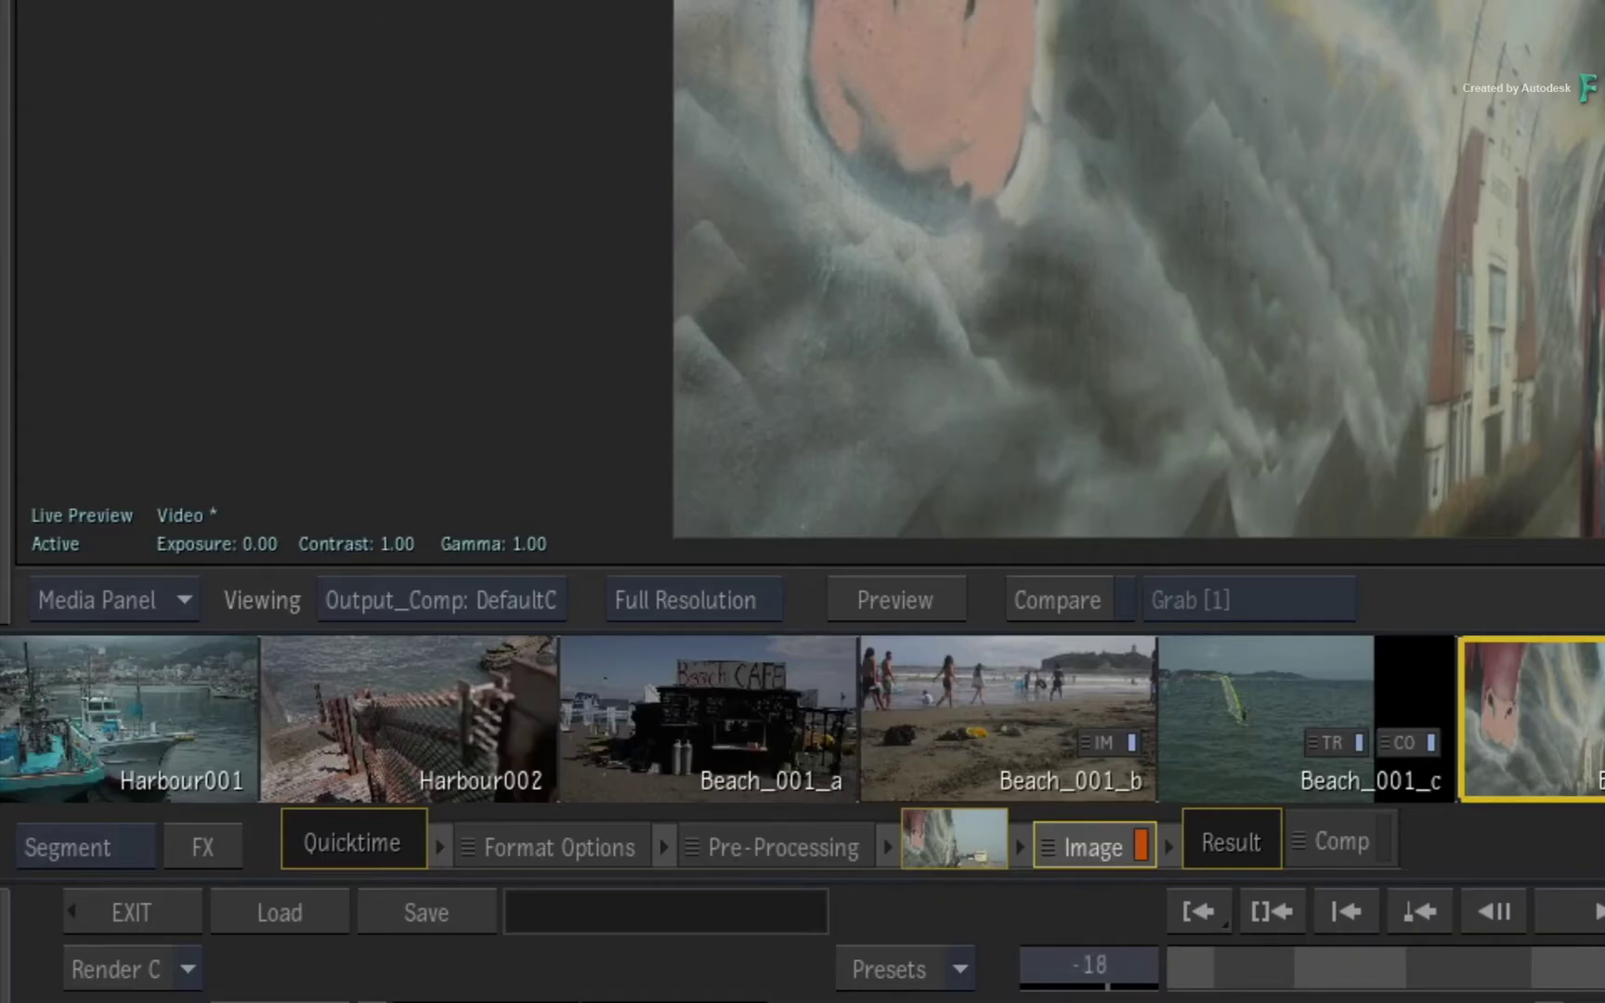
drag(1593, 968, 1465, 975)
Set the viewer context to Primary Track and scrub through its clips
click(545, 605)
mouse_move(741, 362)
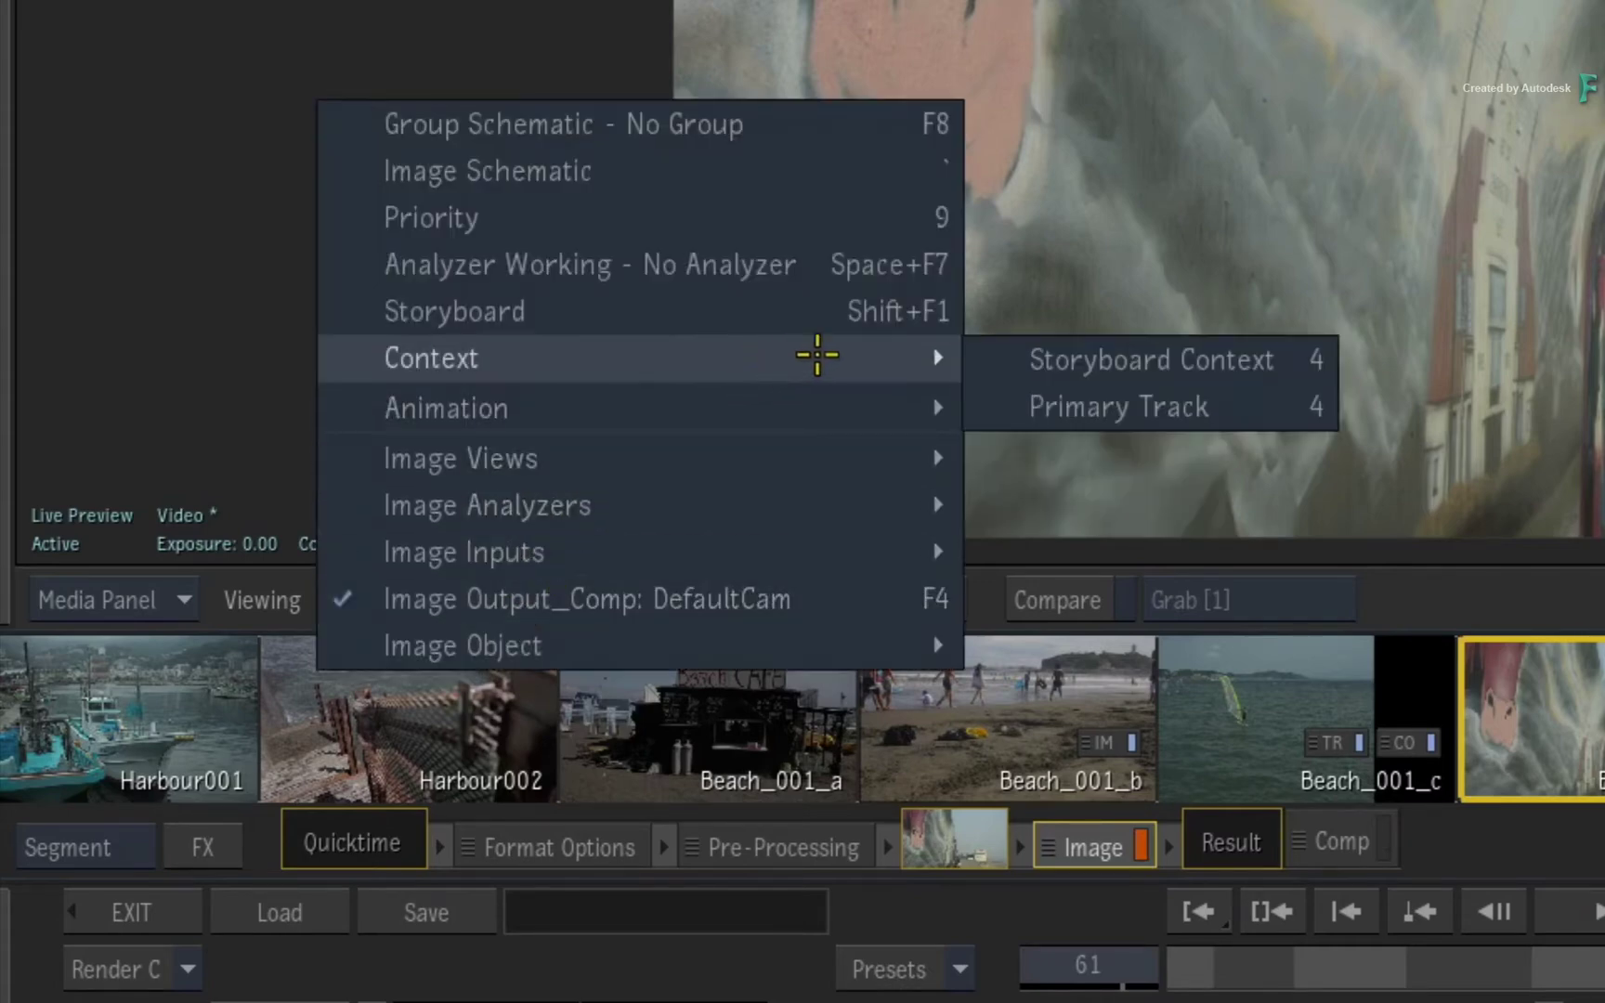
click(1021, 405)
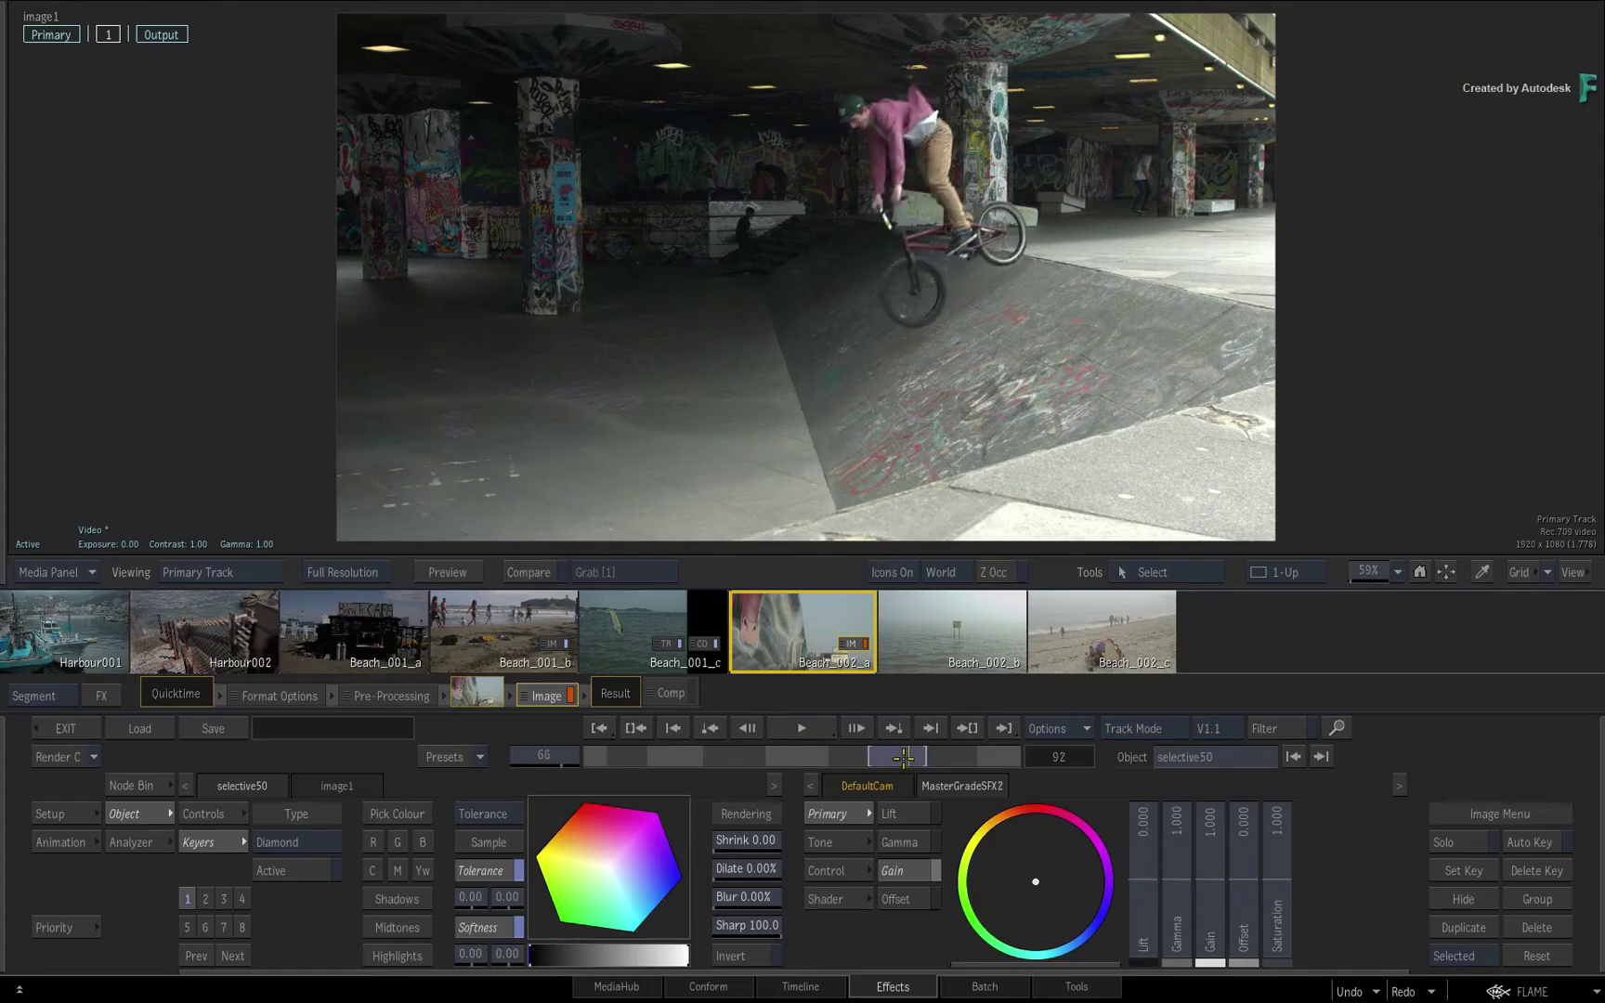
drag(905, 759, 673, 749)
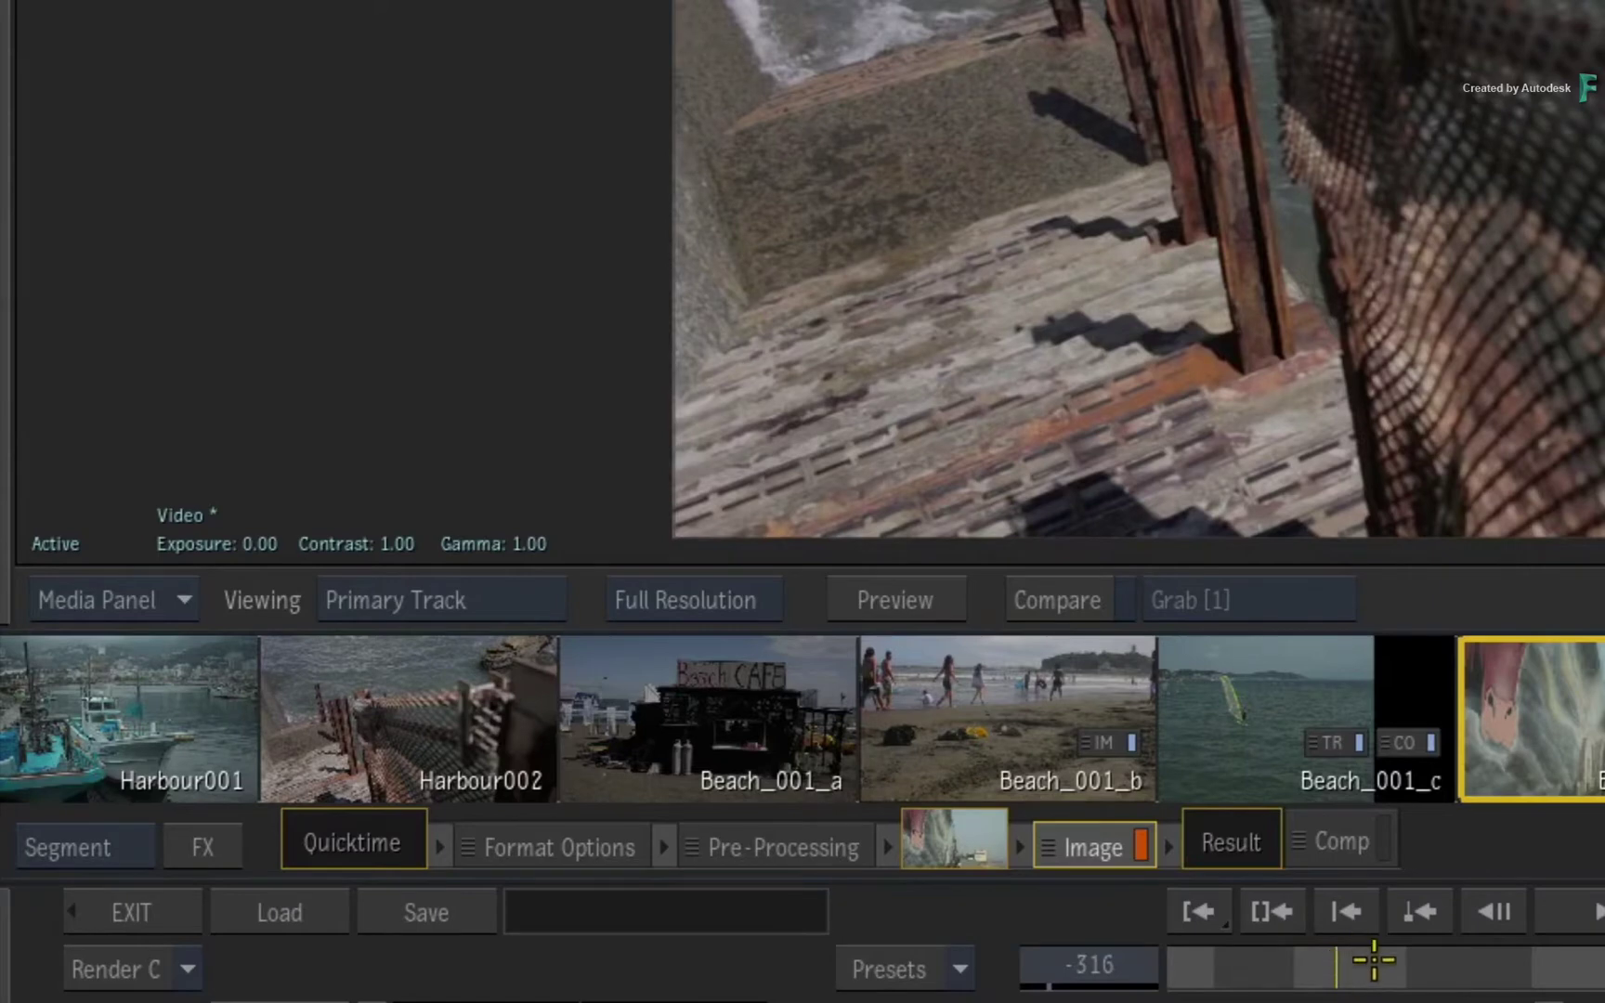
Switch the context to Storyboard Context and scrub back to frame -179
click(523, 599)
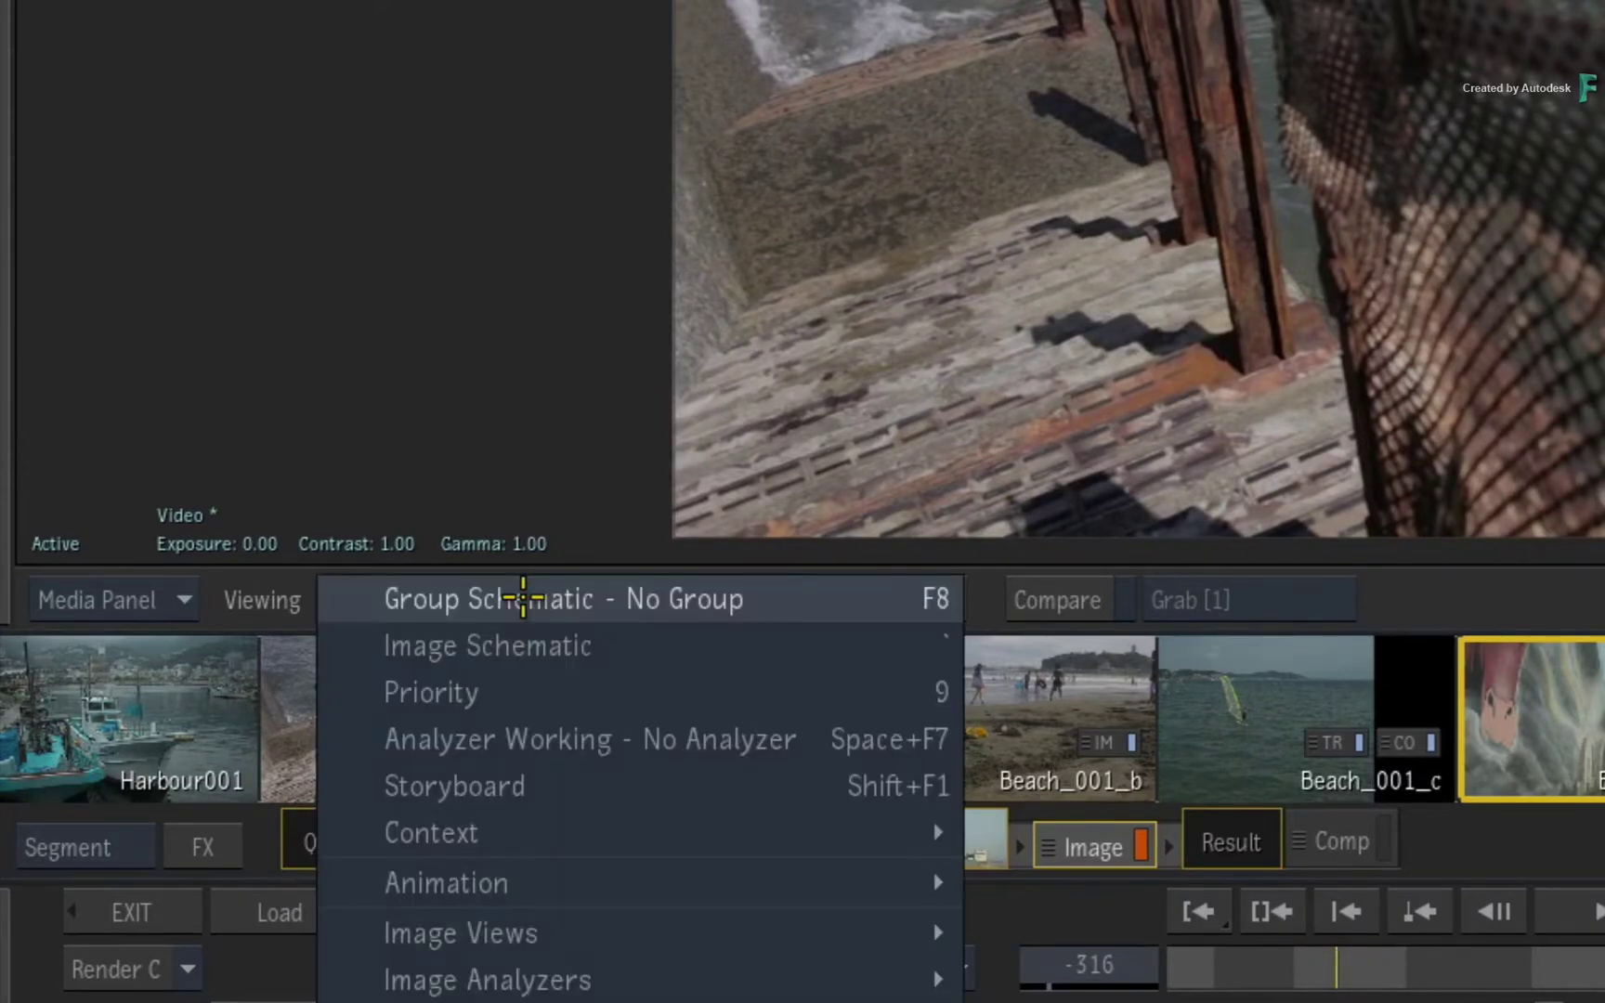
mouse_move(652, 826)
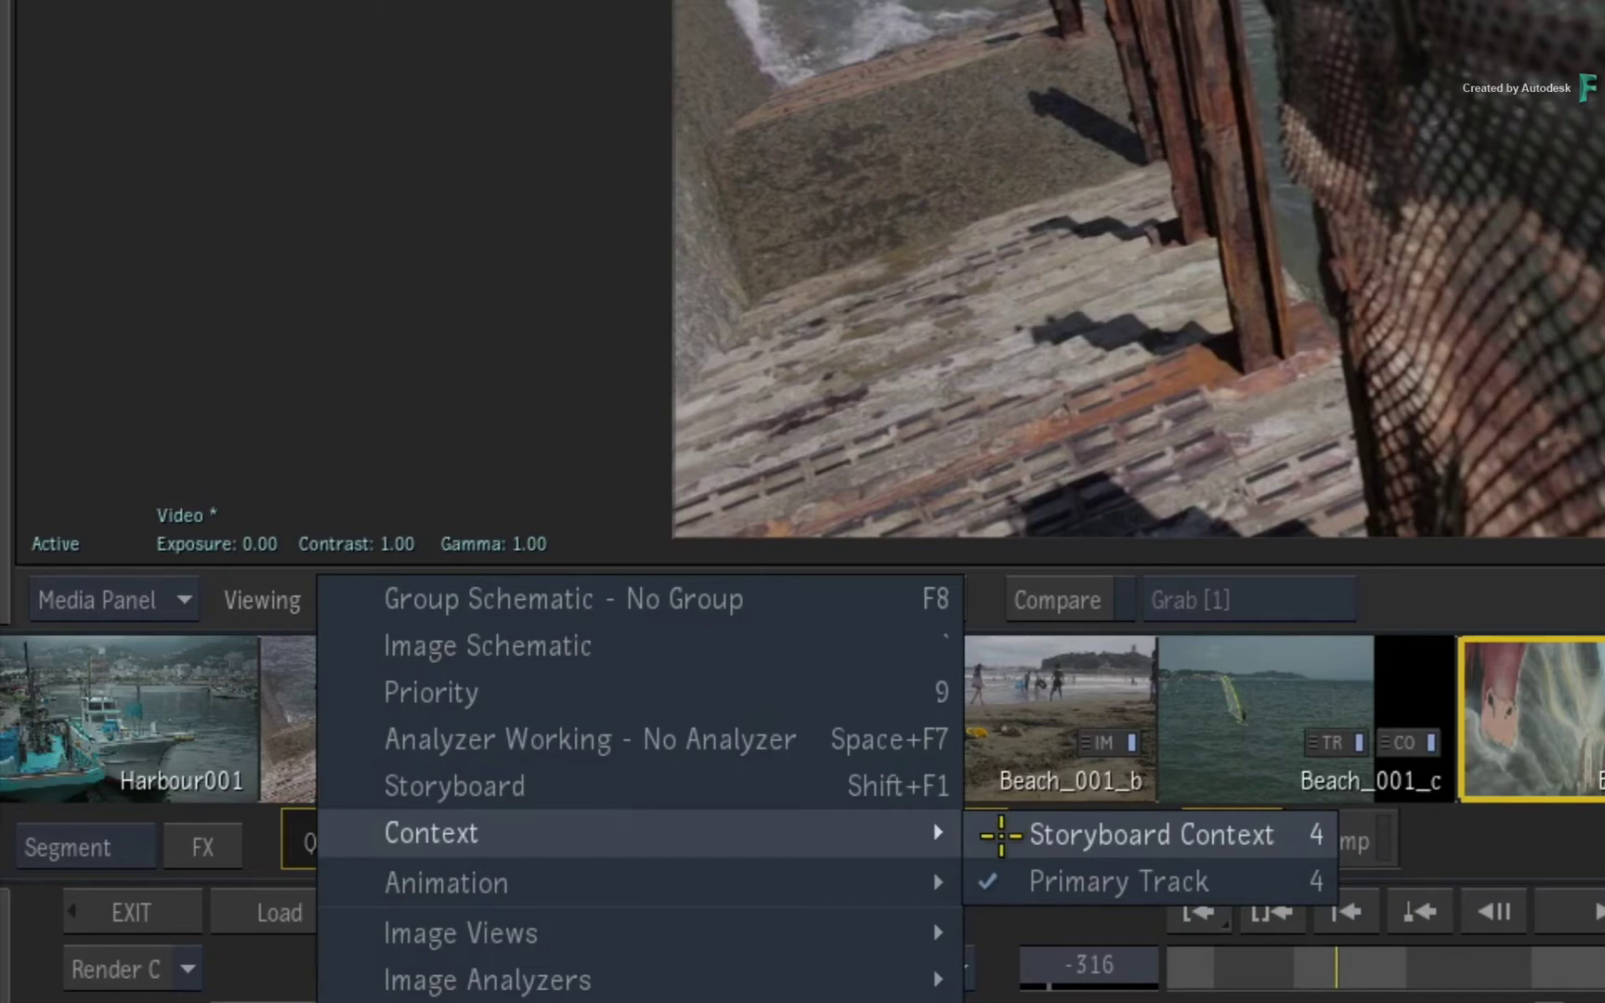
click(999, 835)
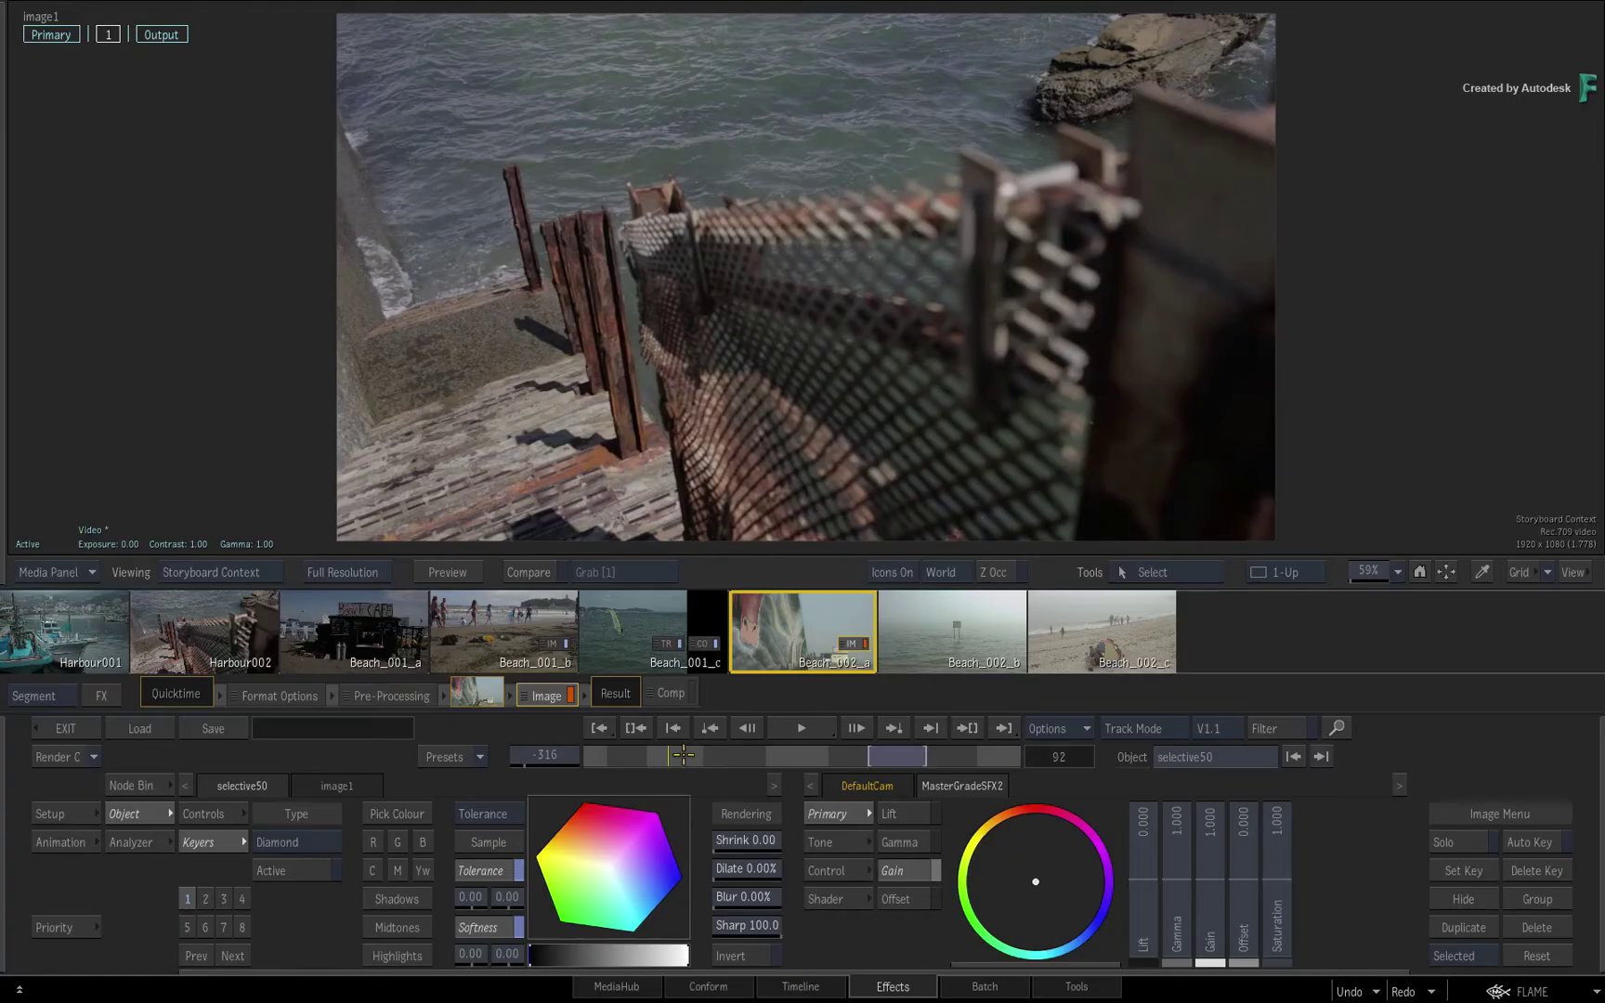
drag(1361, 960, 1273, 970)
drag(622, 757, 775, 757)
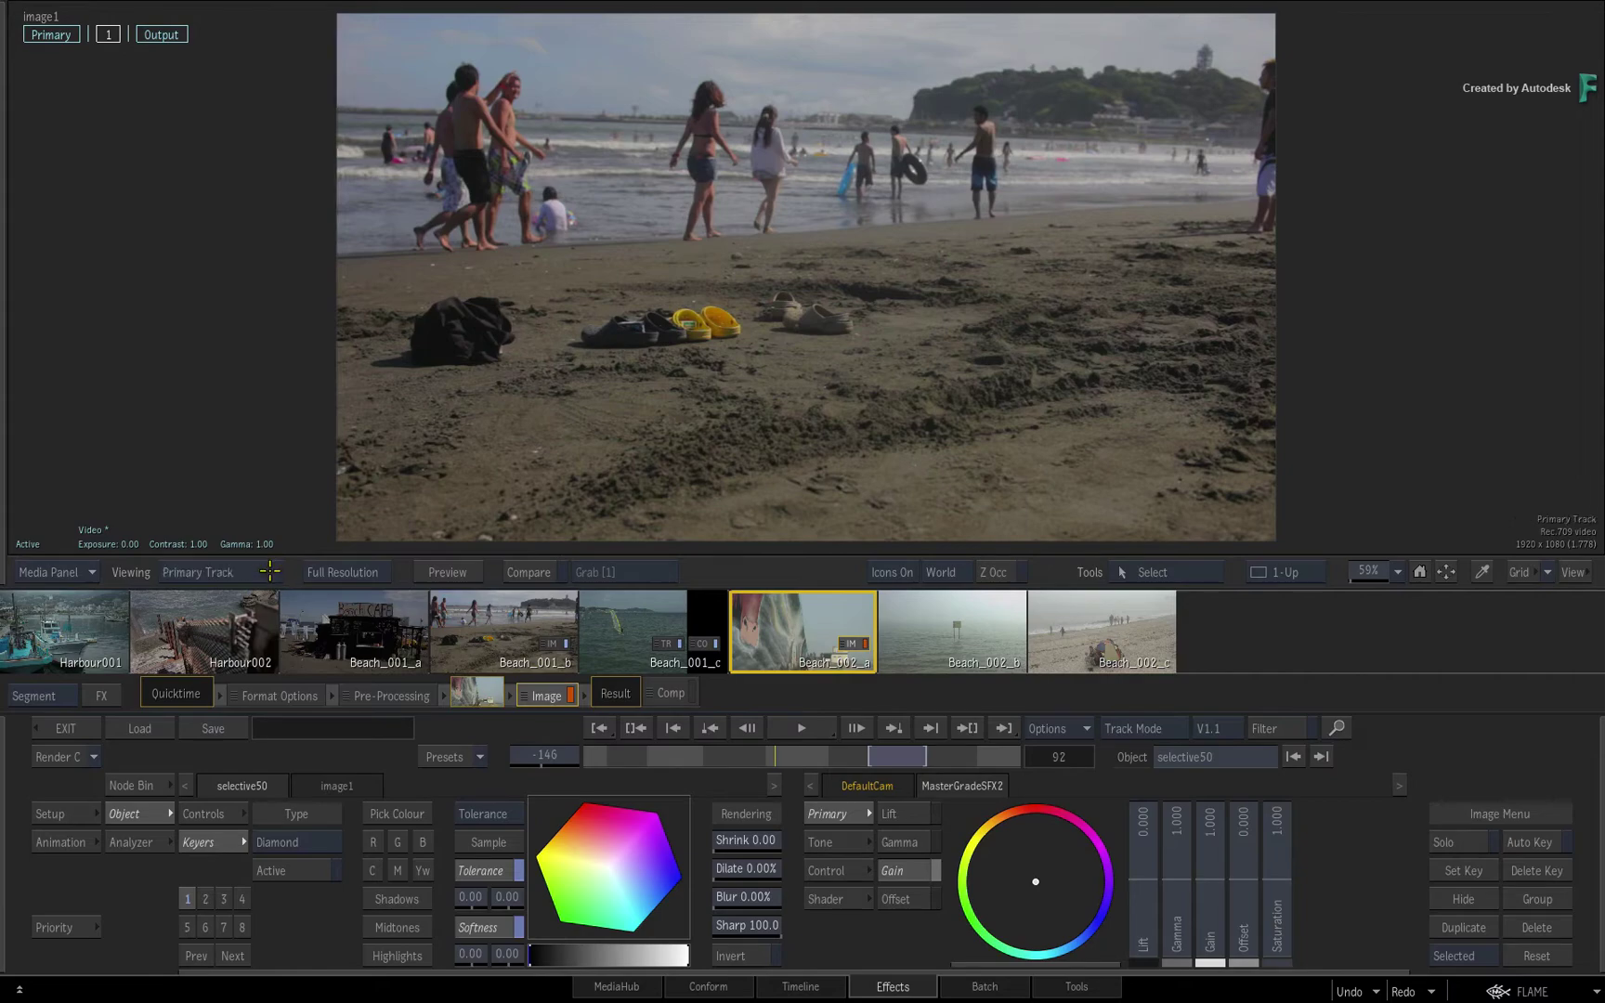
drag(785, 755, 747, 749)
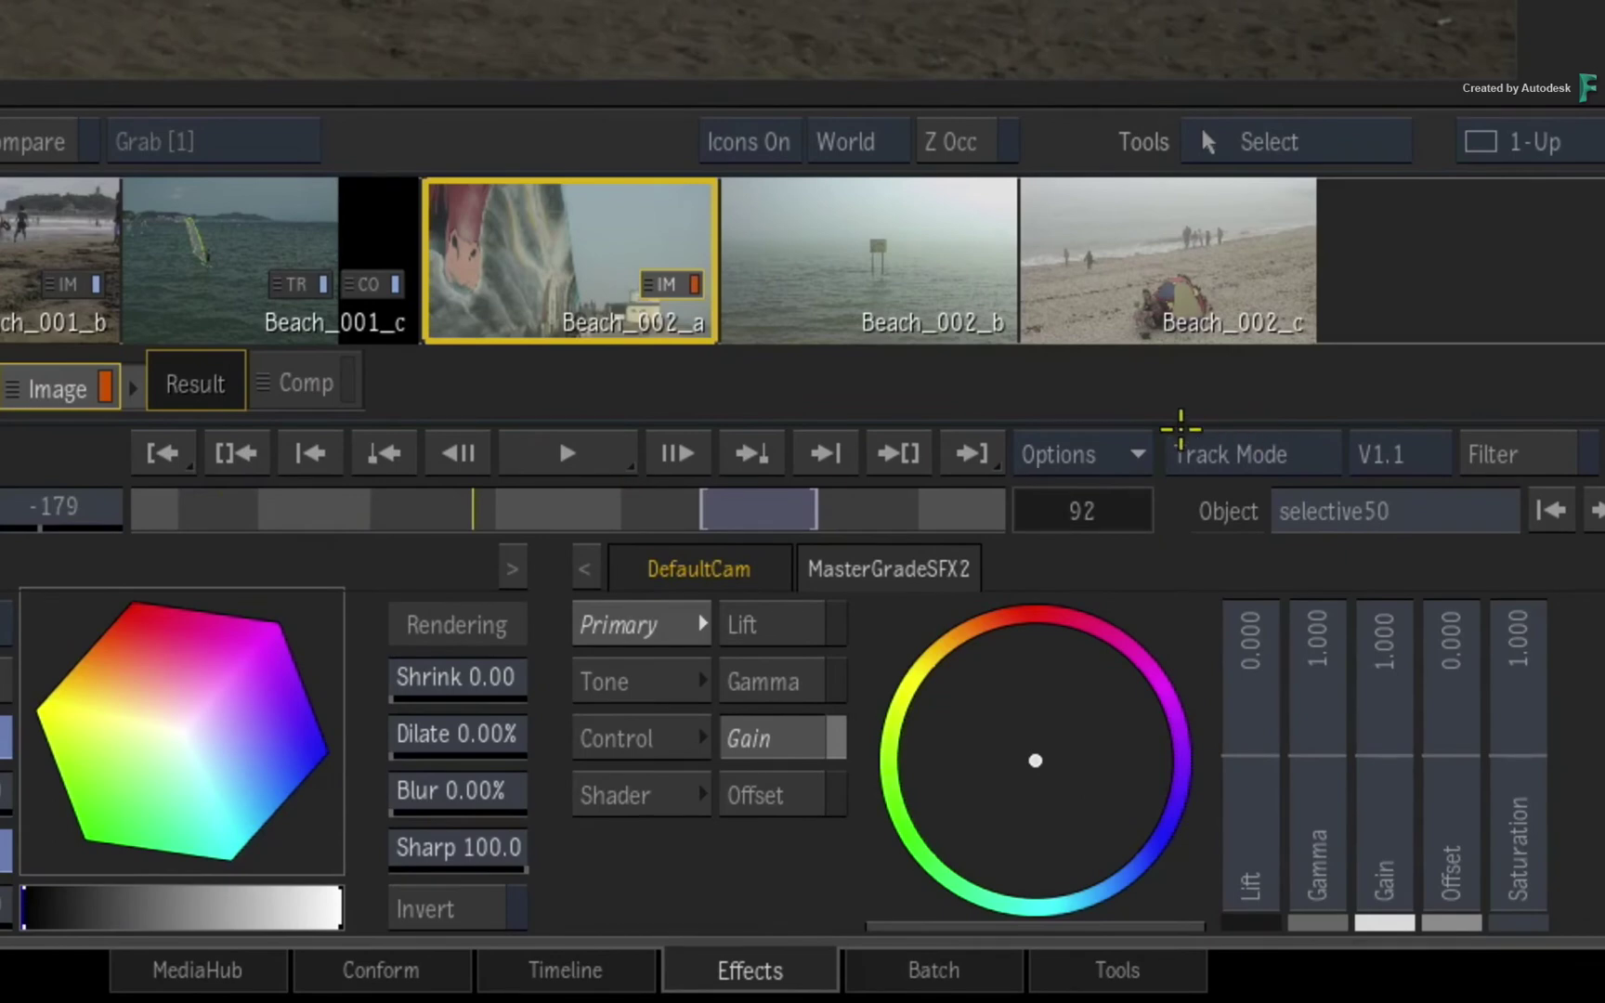
Scrub back to frame -376 and untick Show Storyboard Reel in the time-bar options
click(1137, 455)
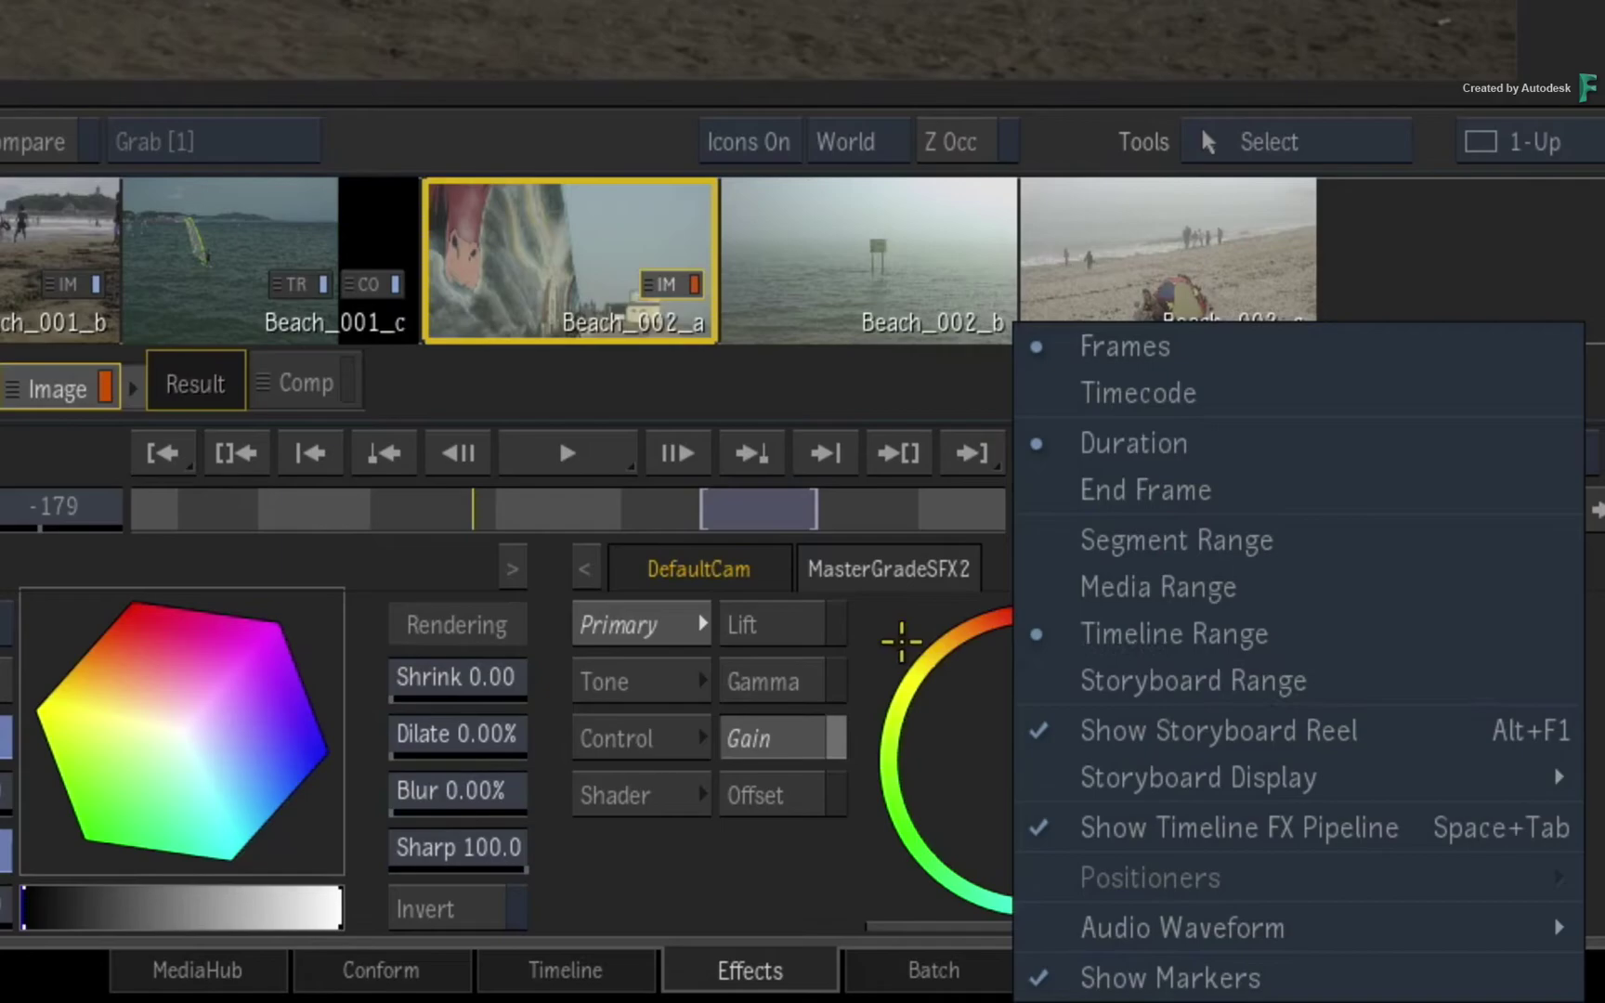
click(881, 631)
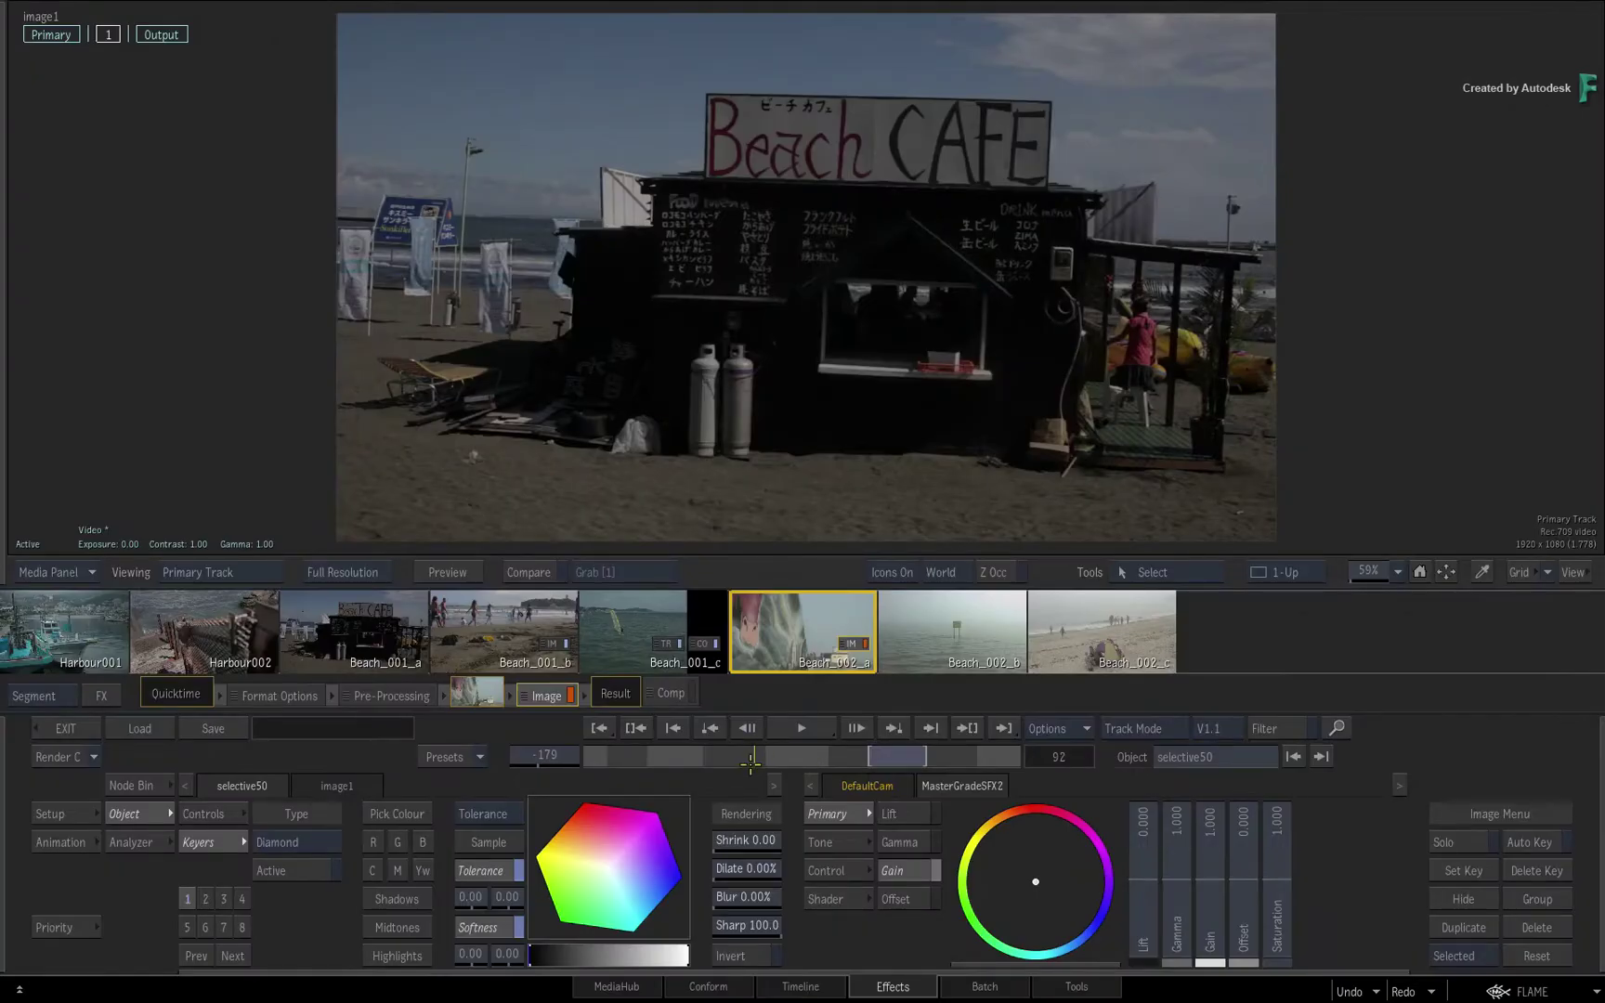
drag(751, 762, 677, 759)
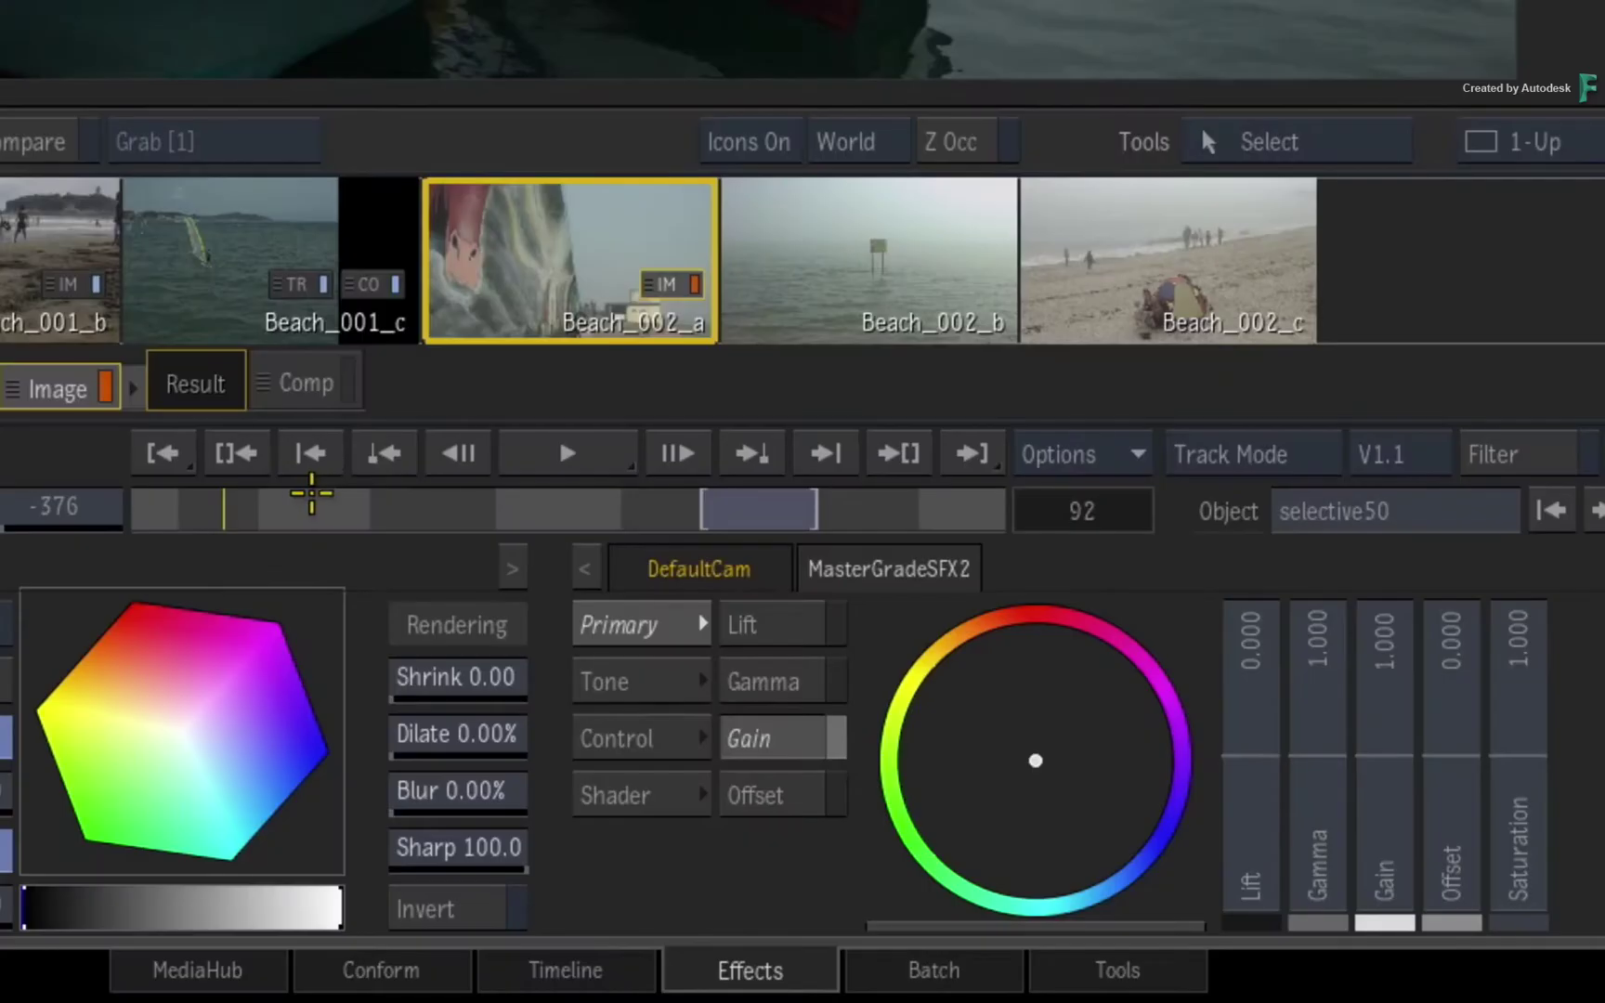
click(1073, 451)
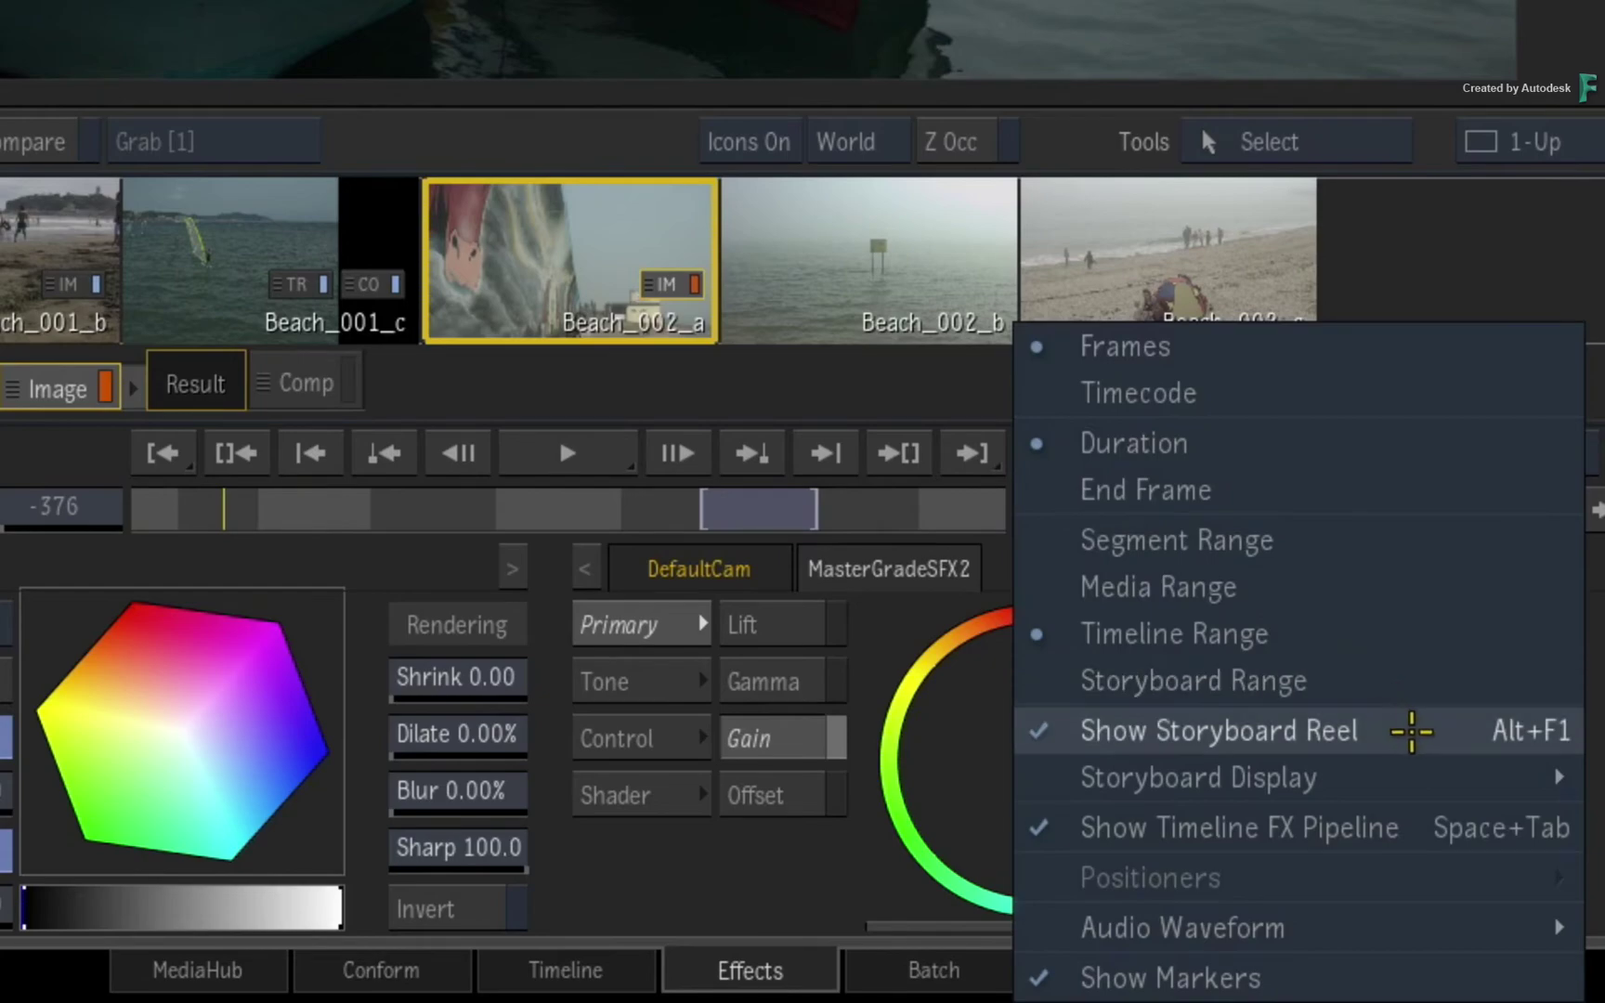
click(1411, 731)
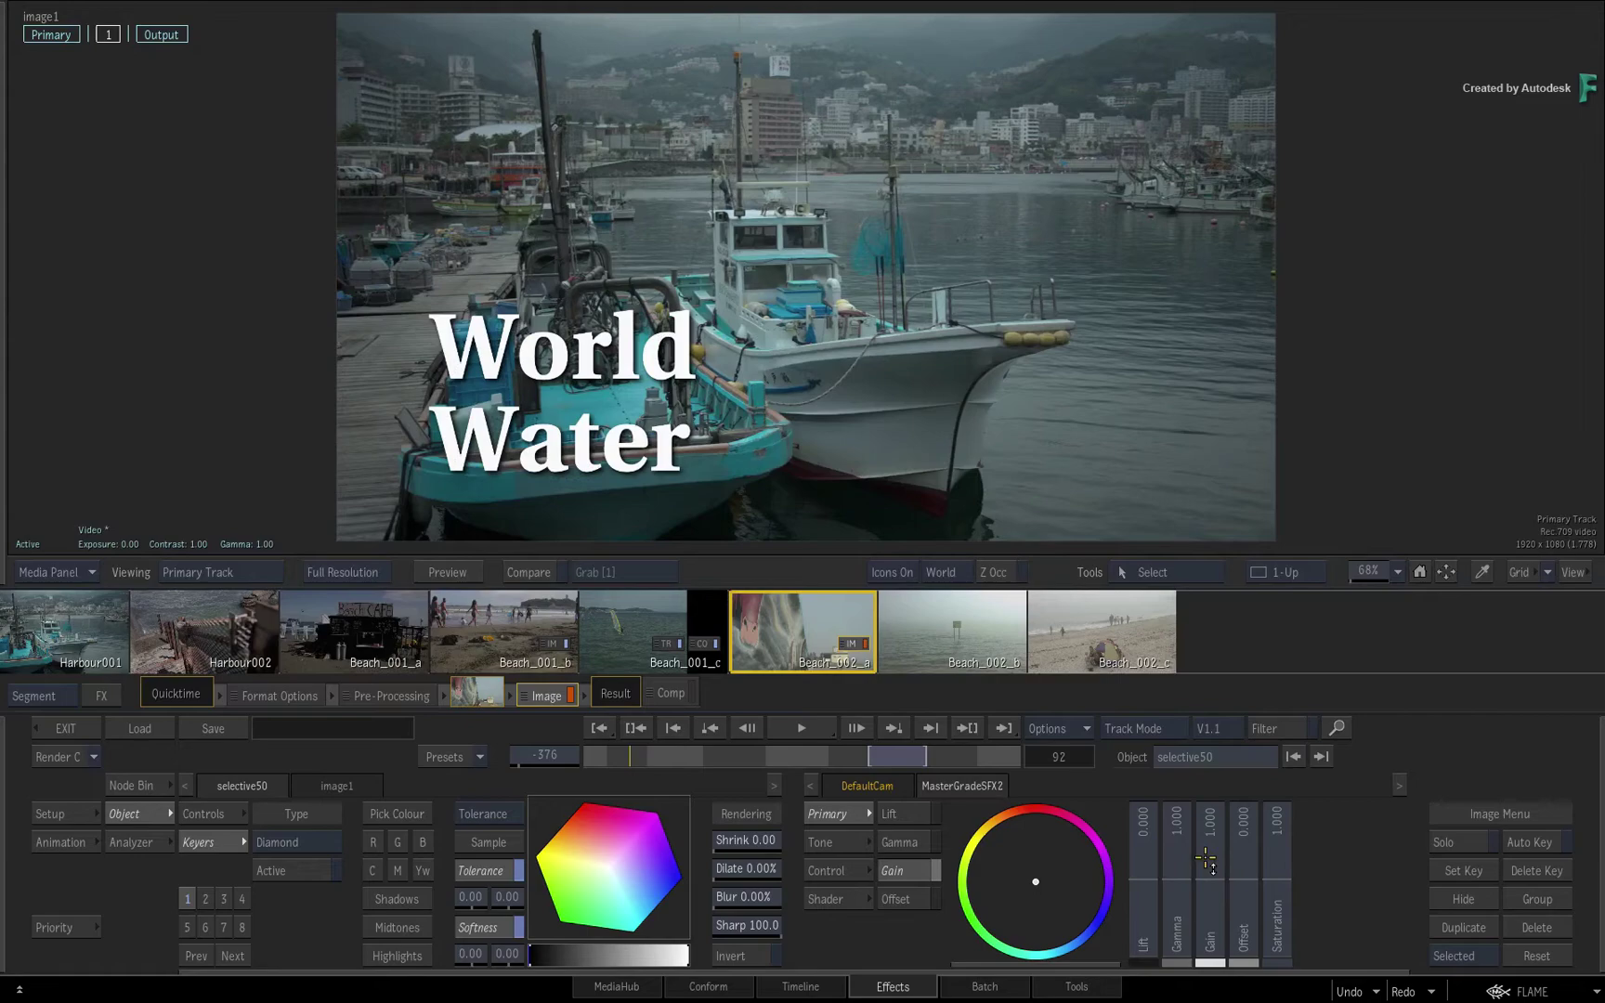
Play and stop the opening clips, then jump to the timeline end and back to its start
drag(663, 758, 743, 757)
click(790, 722)
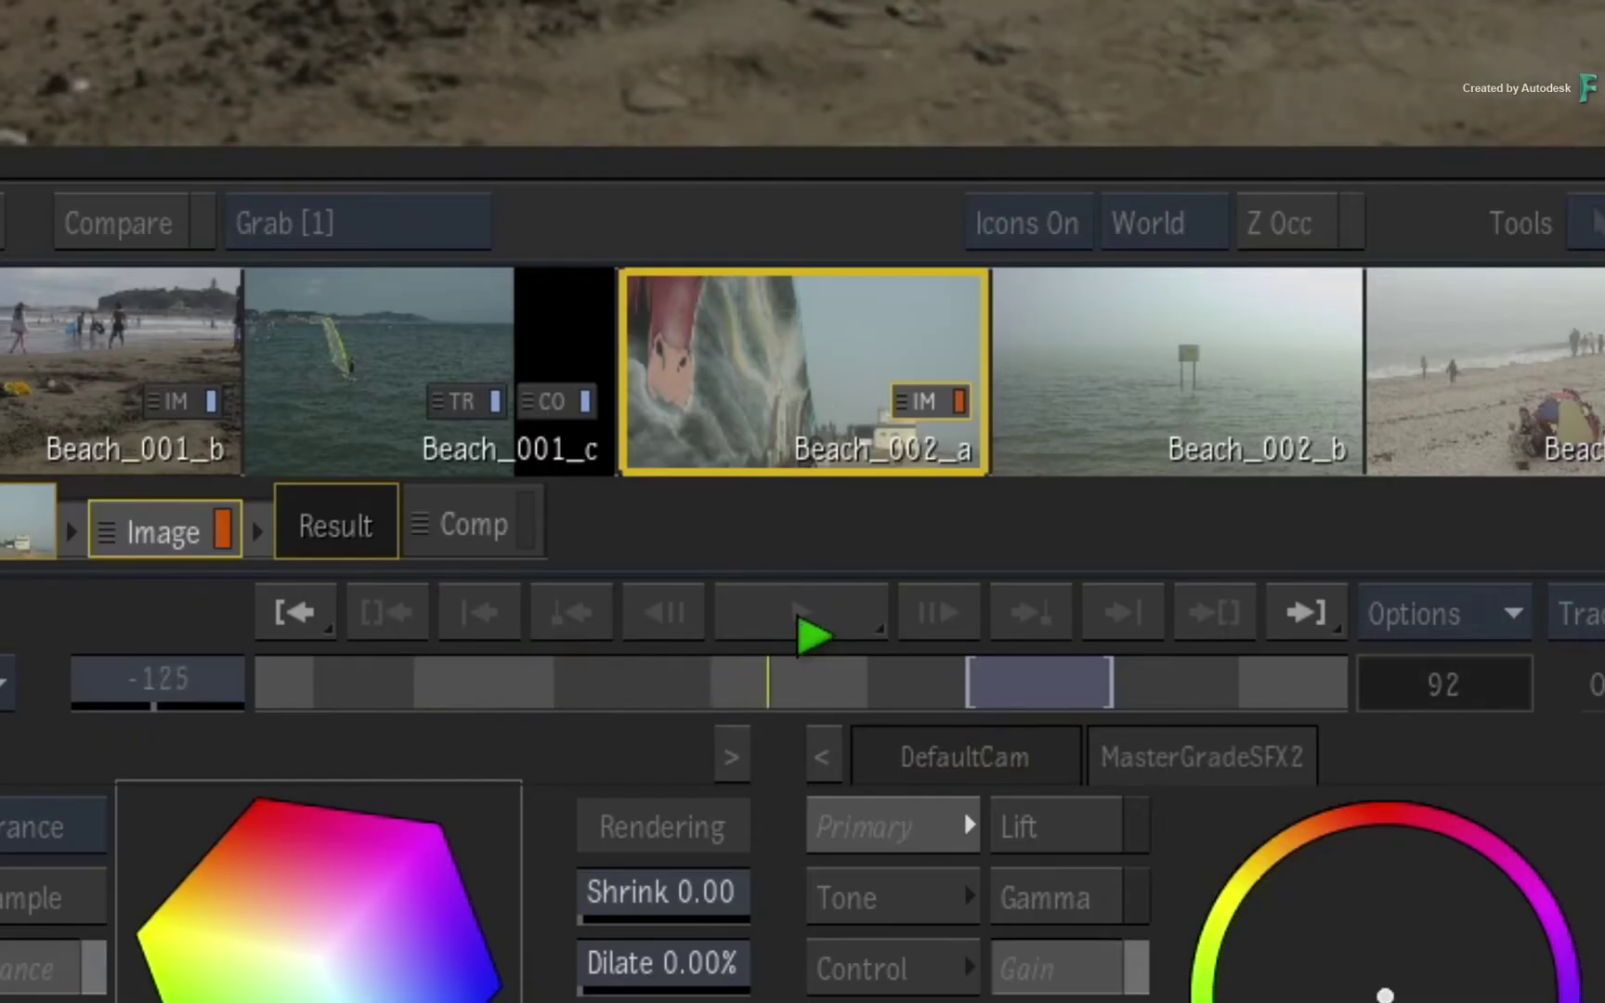
click(829, 622)
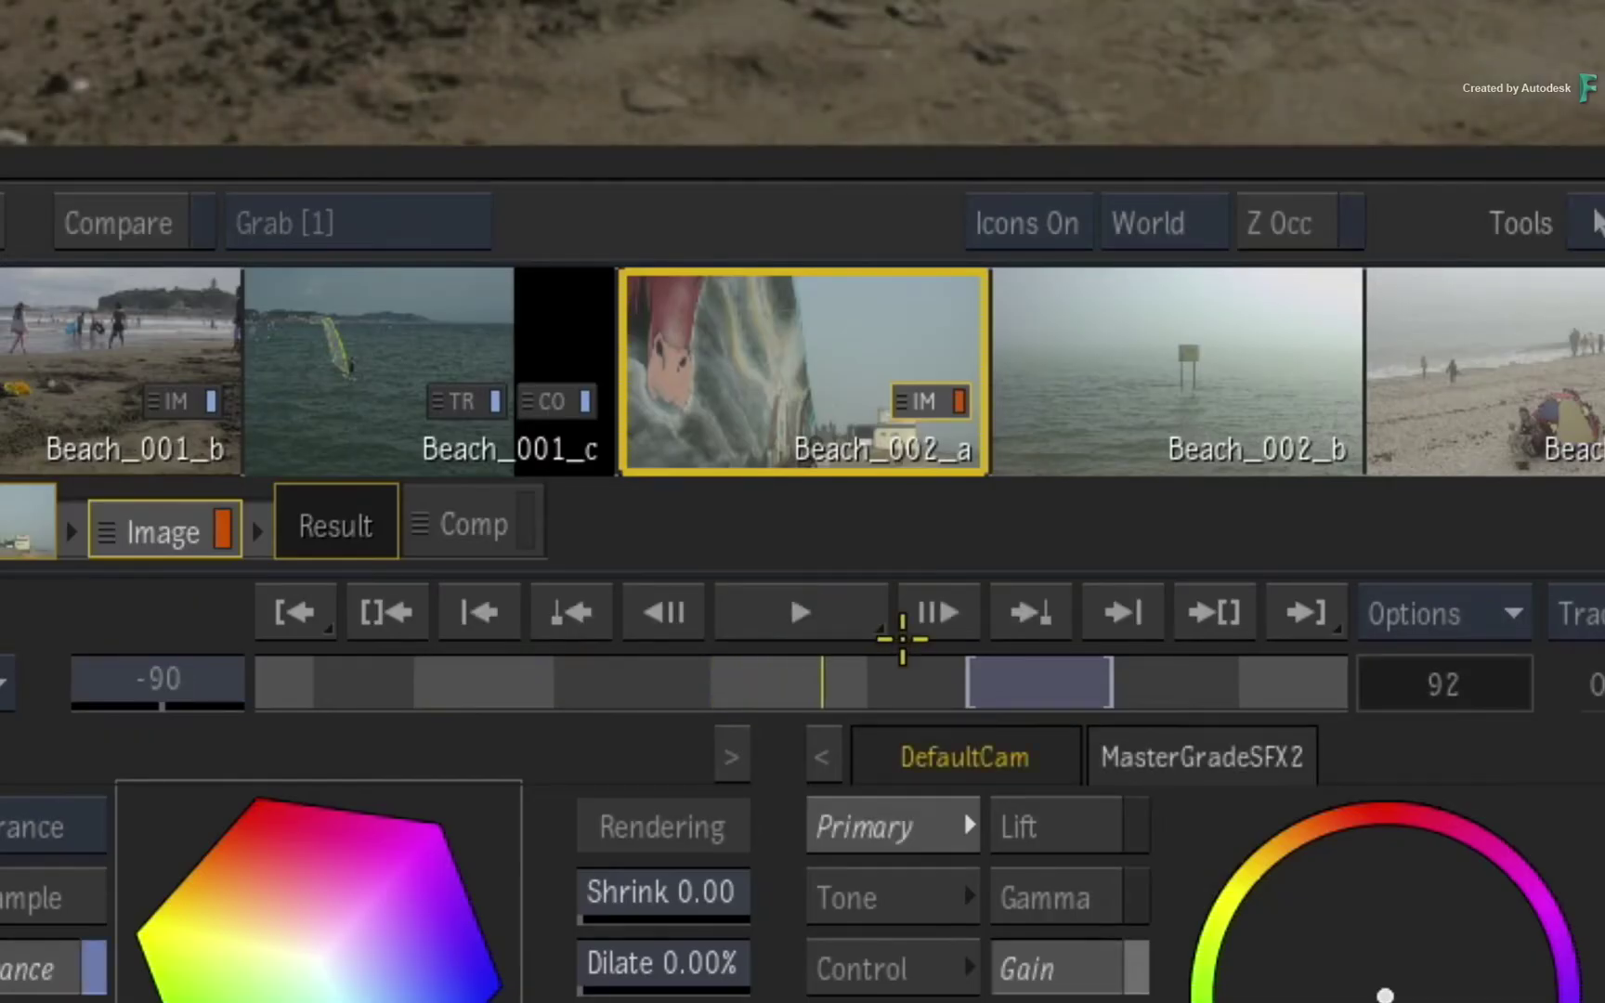
click(1305, 613)
click(330, 633)
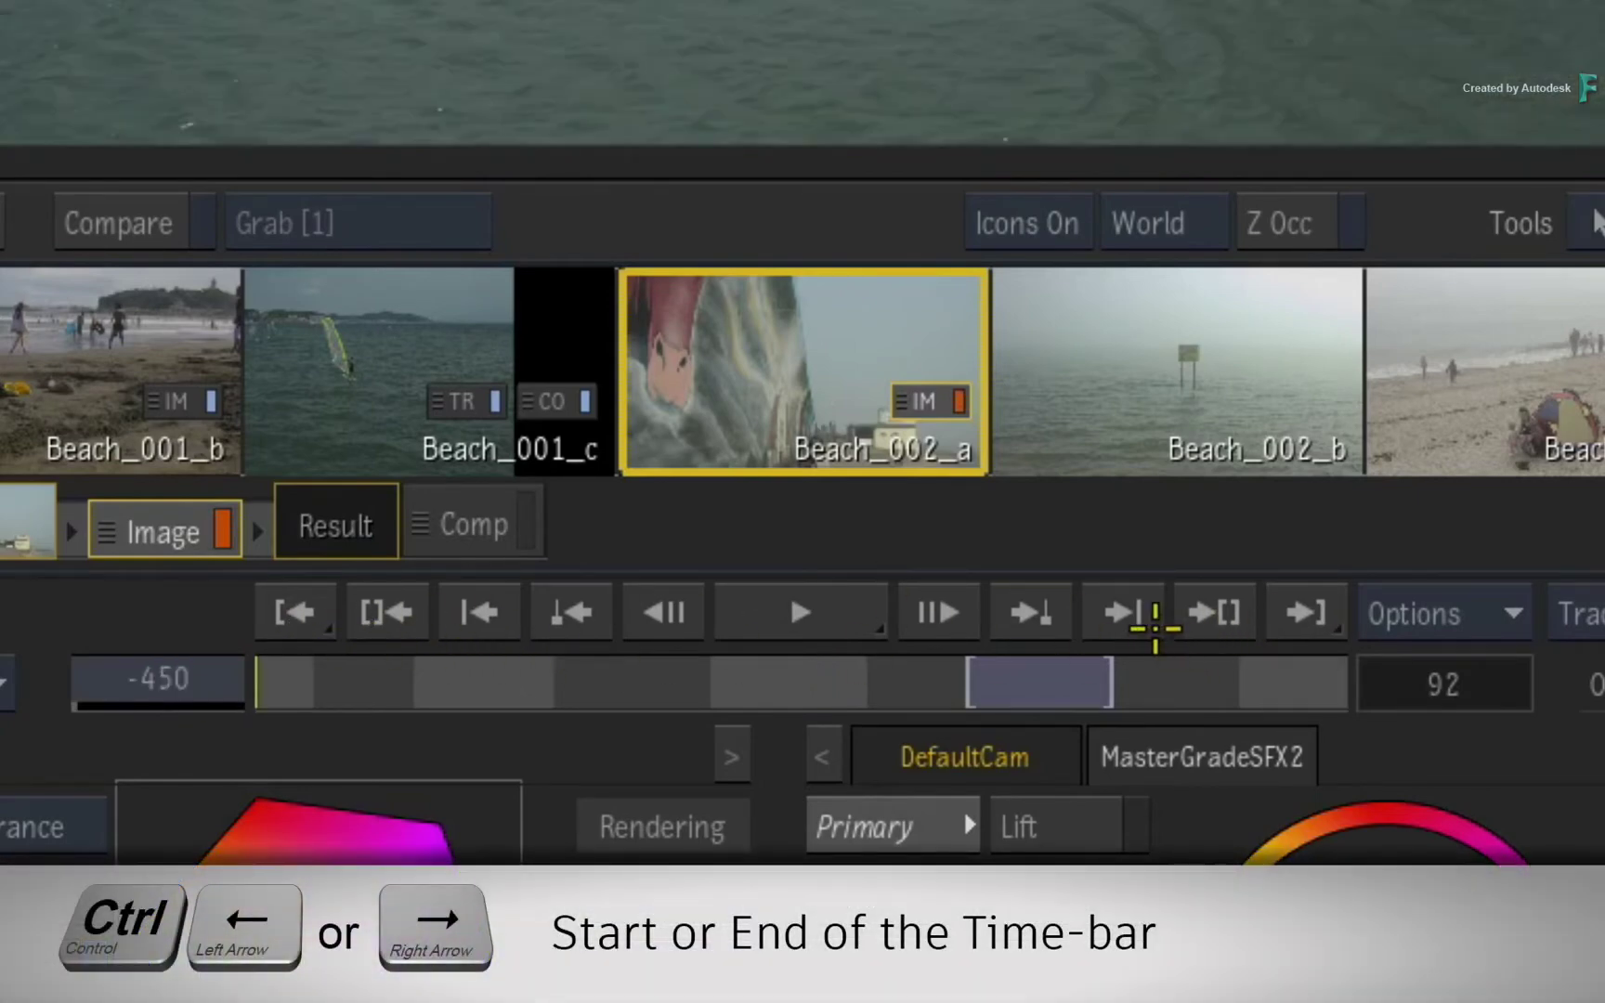
Jump between the time bar's first and last frames with Ctrl+Right and Ctrl+Left
key(ctrl+Right)
key(ctrl+Left)
key(ctrl+Right)
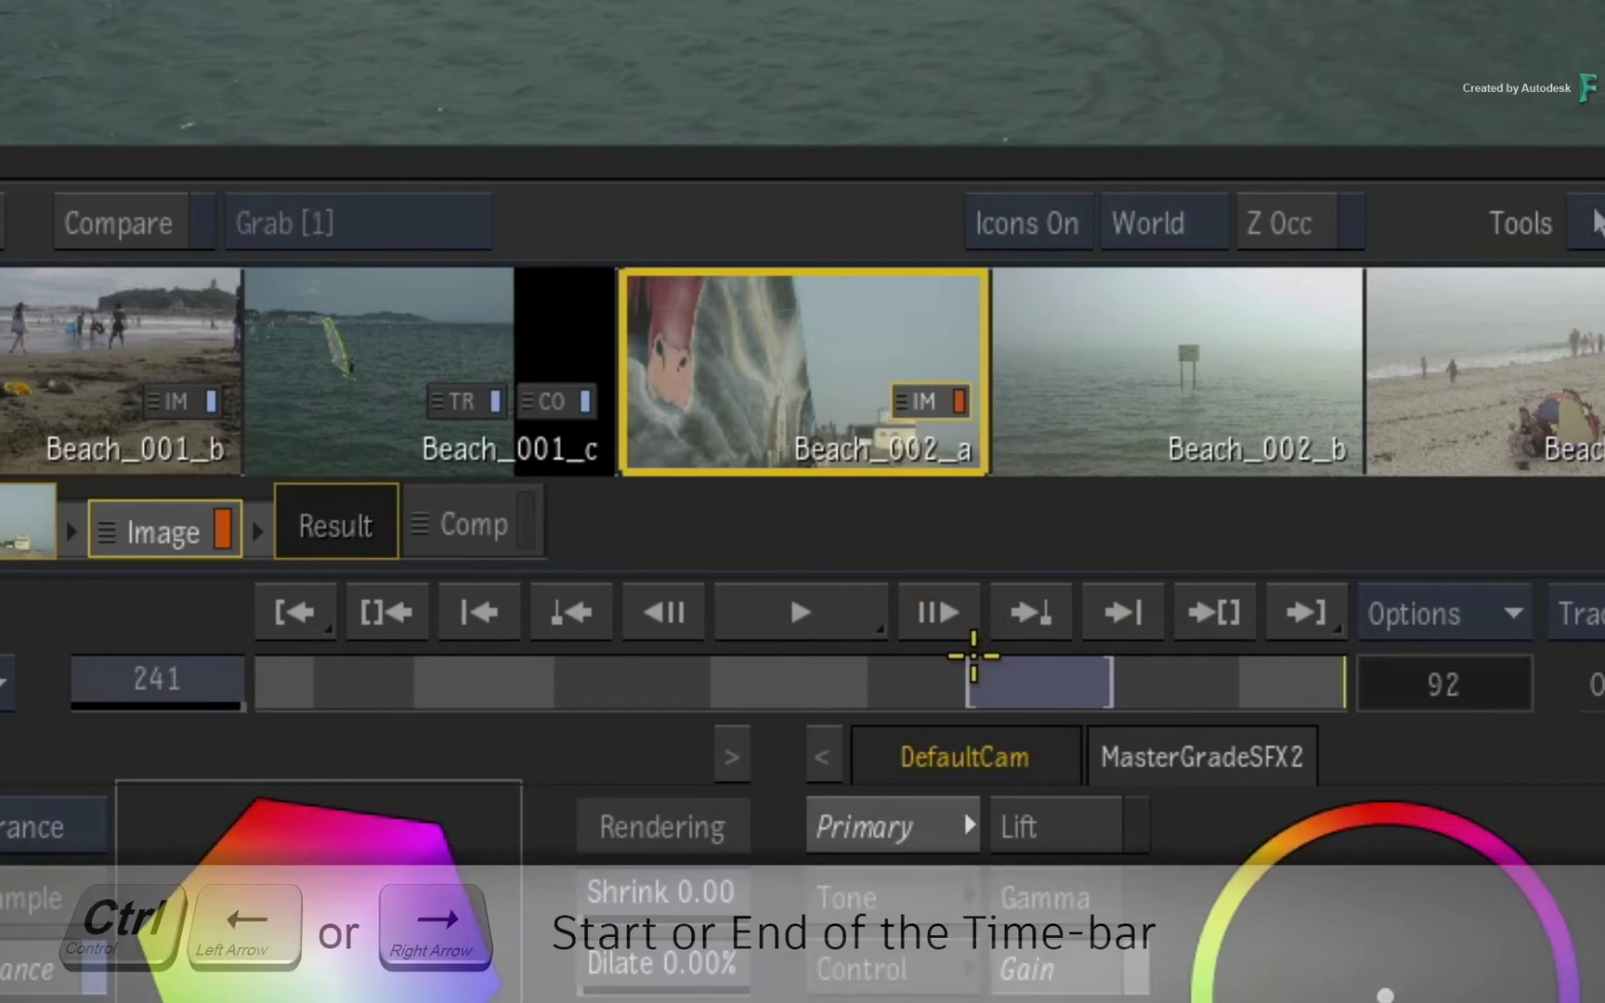
key(ctrl+Left)
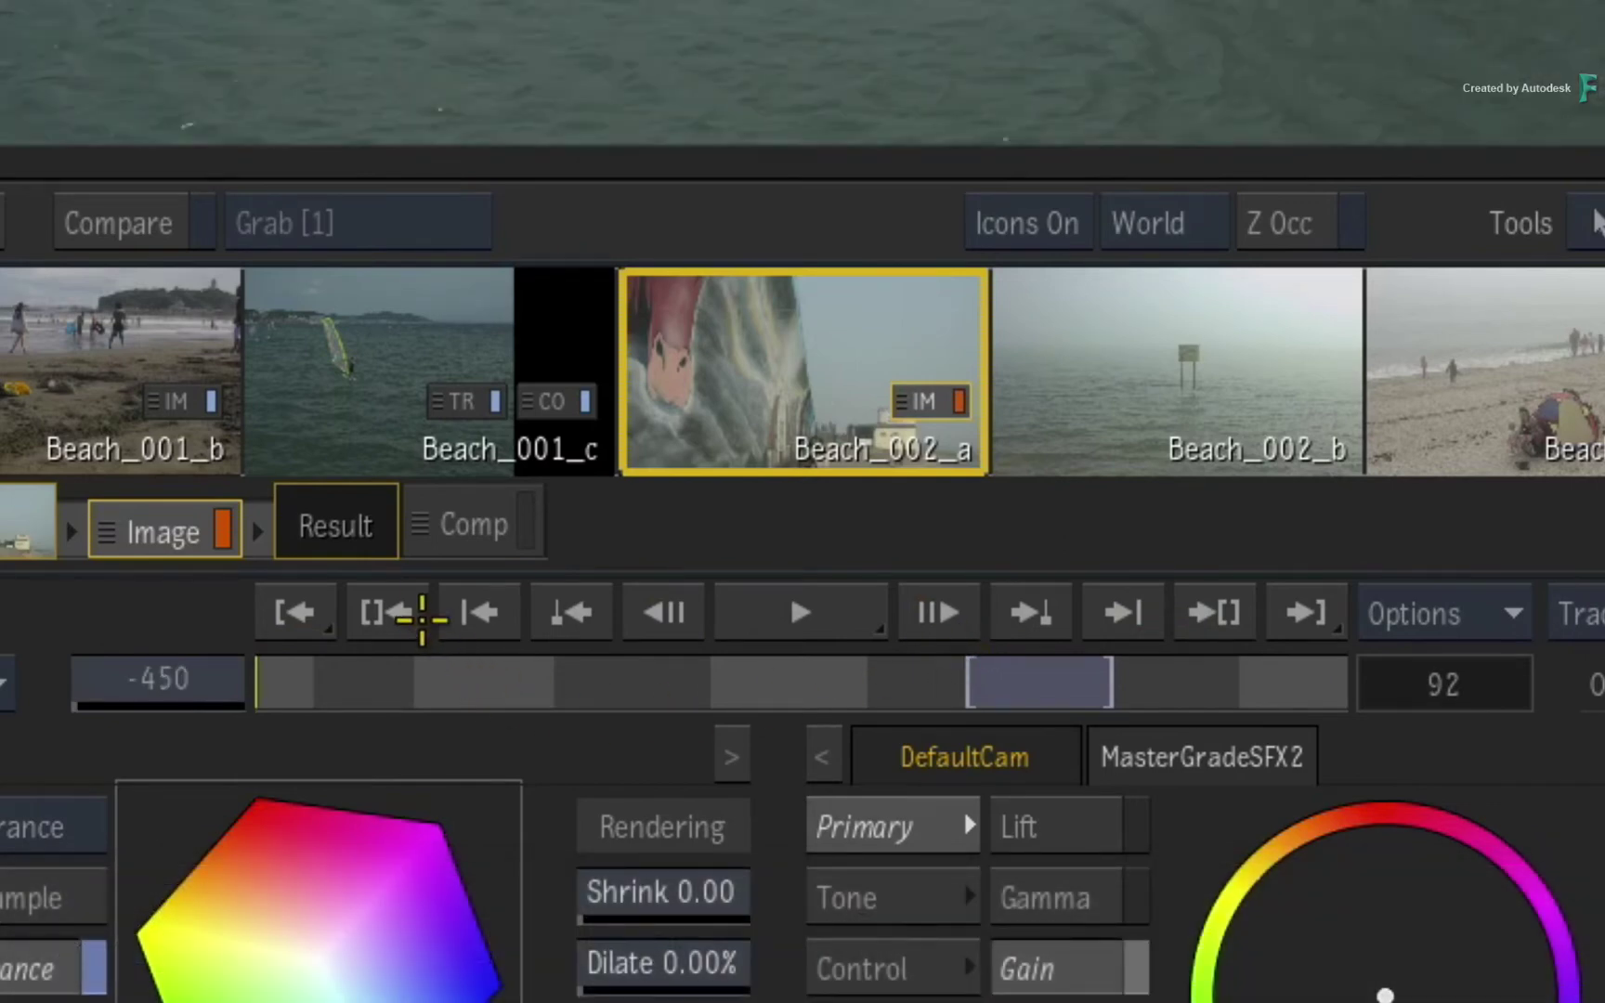
Jump between the current segment's first and last frames with the transport buttons
click(397, 605)
click(1208, 611)
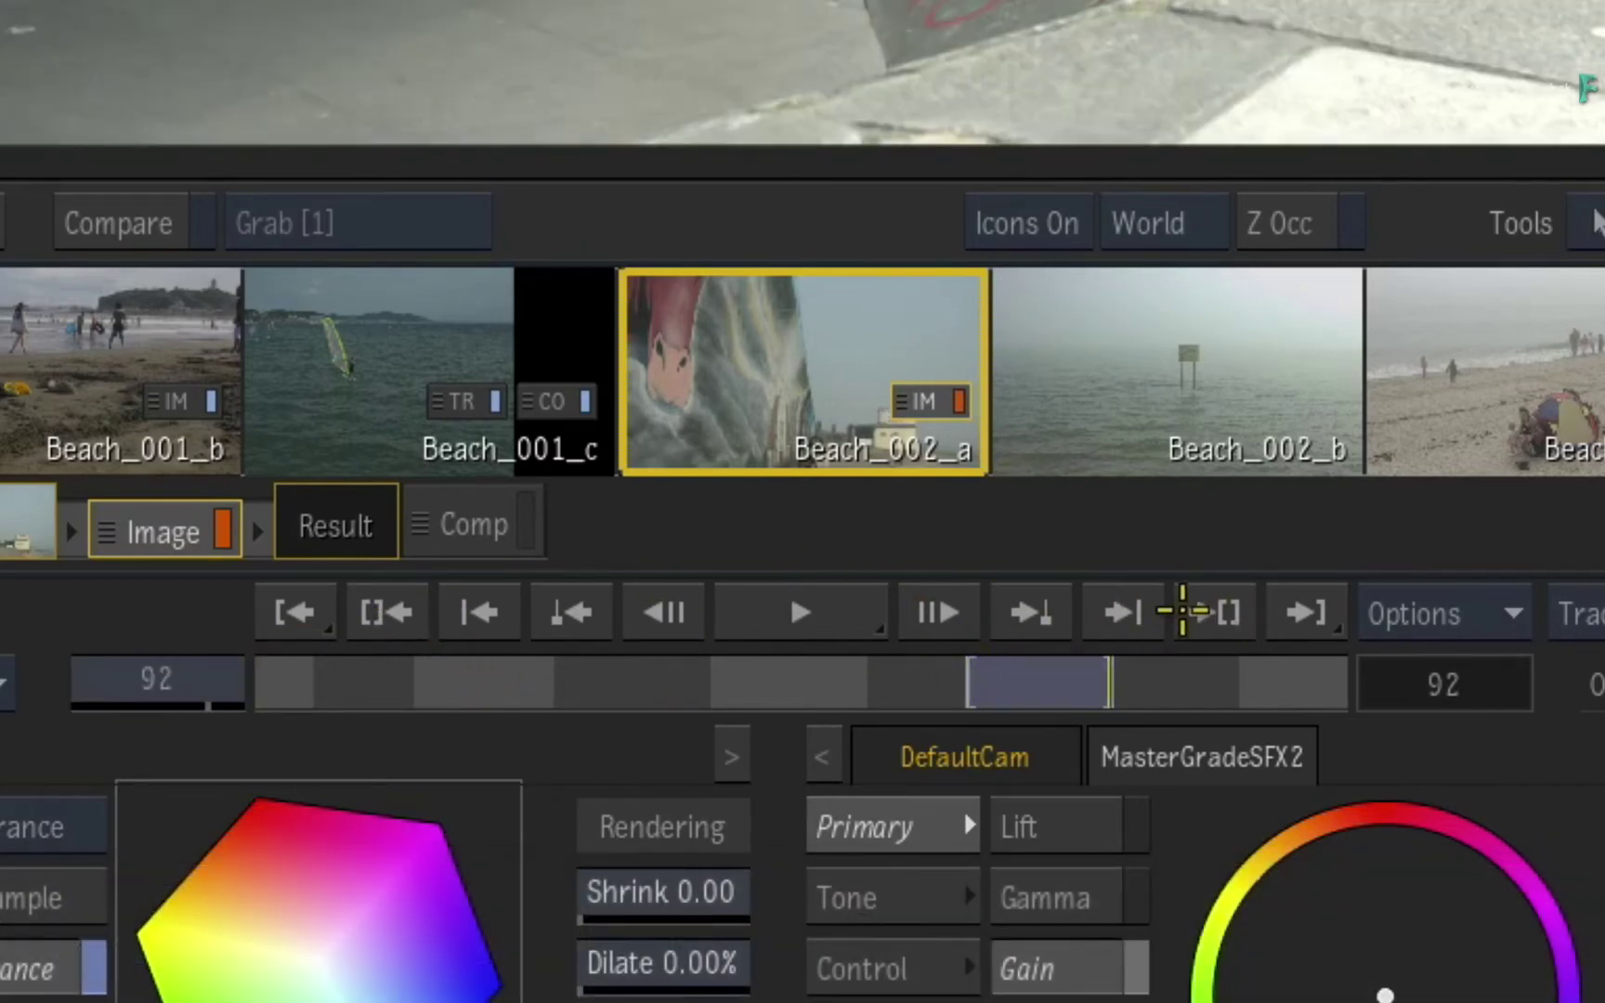
click(383, 611)
click(1208, 611)
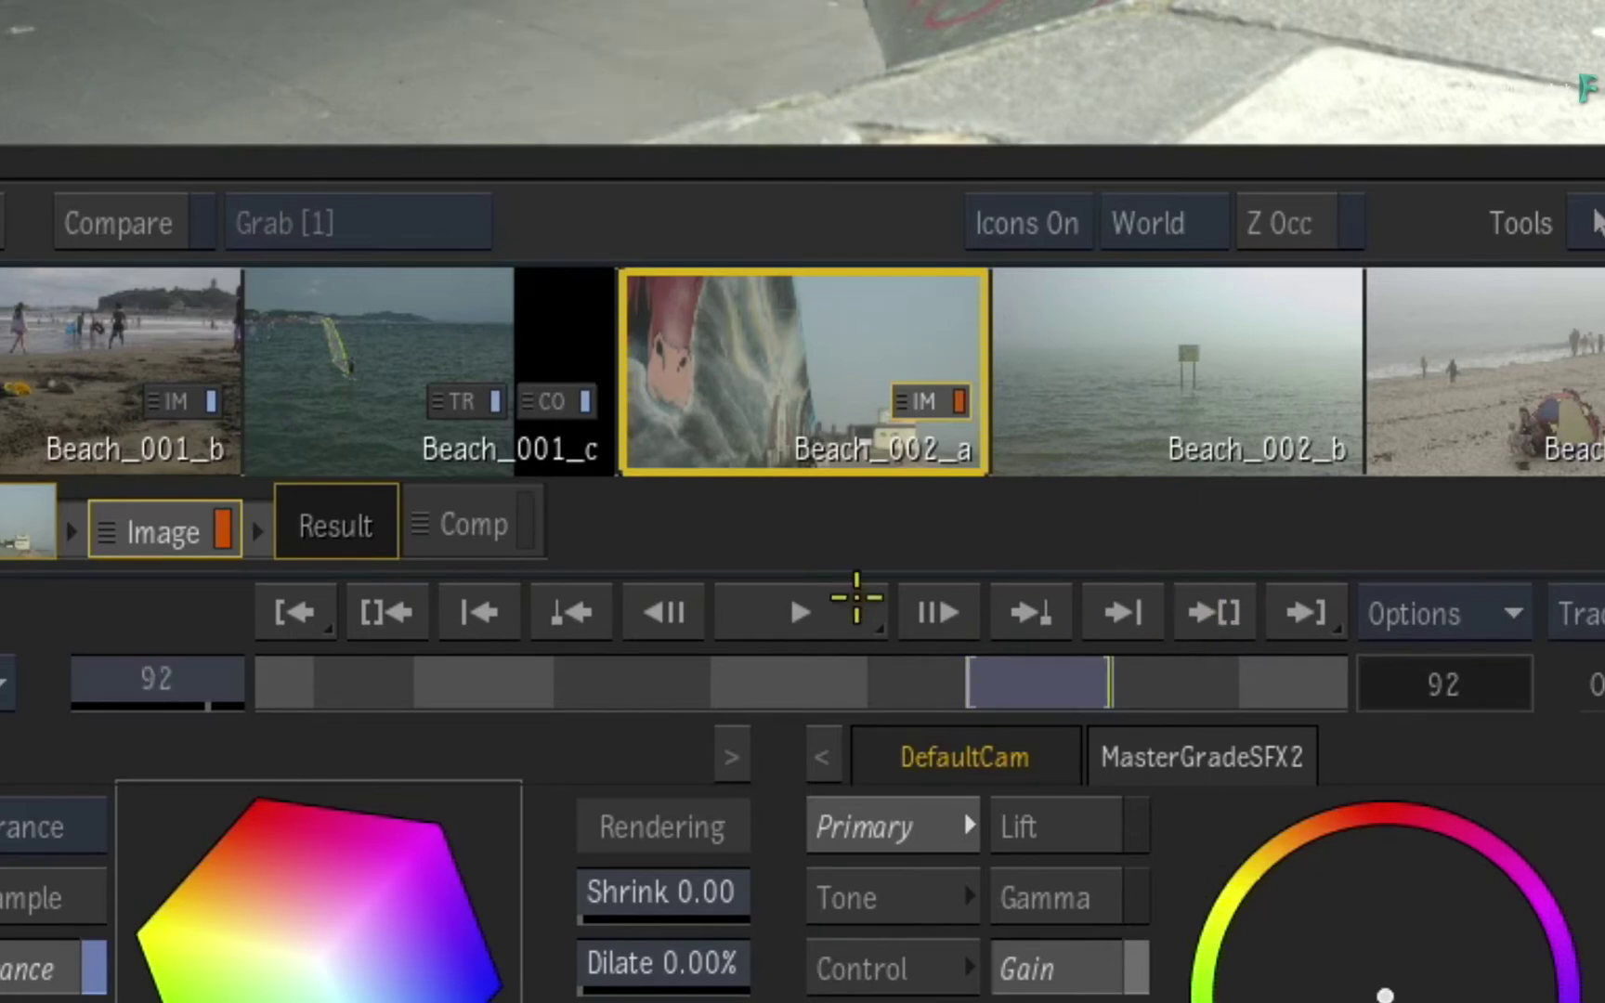
click(388, 611)
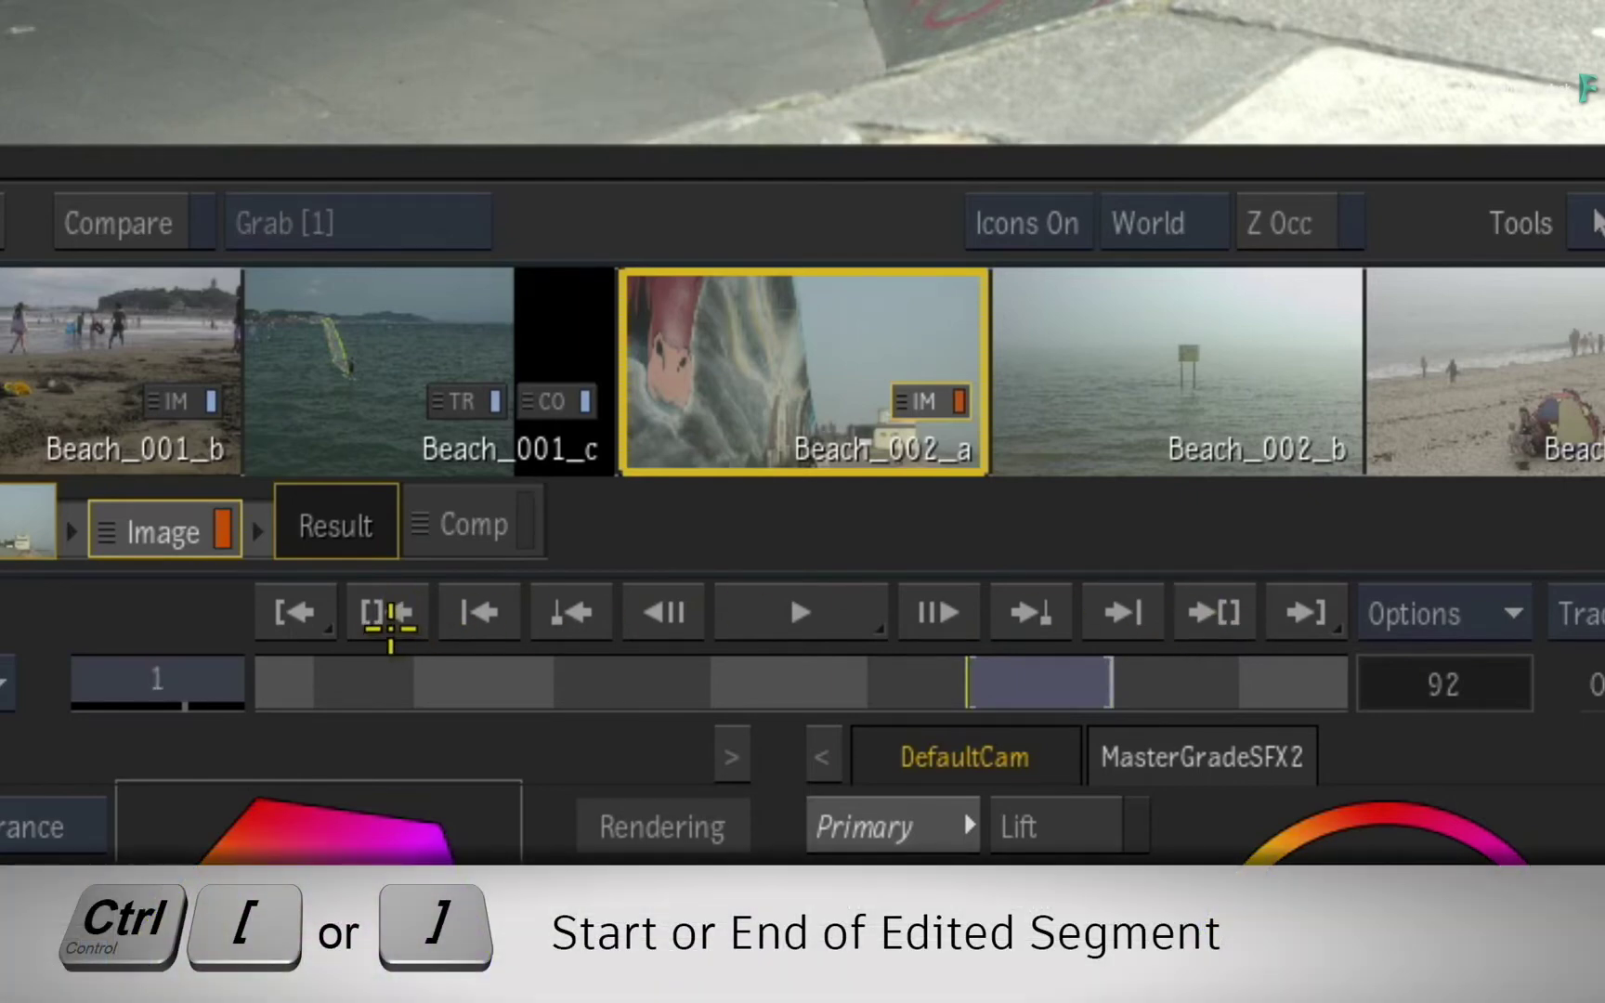
Toggle segment start and end with Ctrl+] and Ctrl+[, then scrub back to frame -121
key(ctrl+bracketright)
key(ctrl+bracketleft)
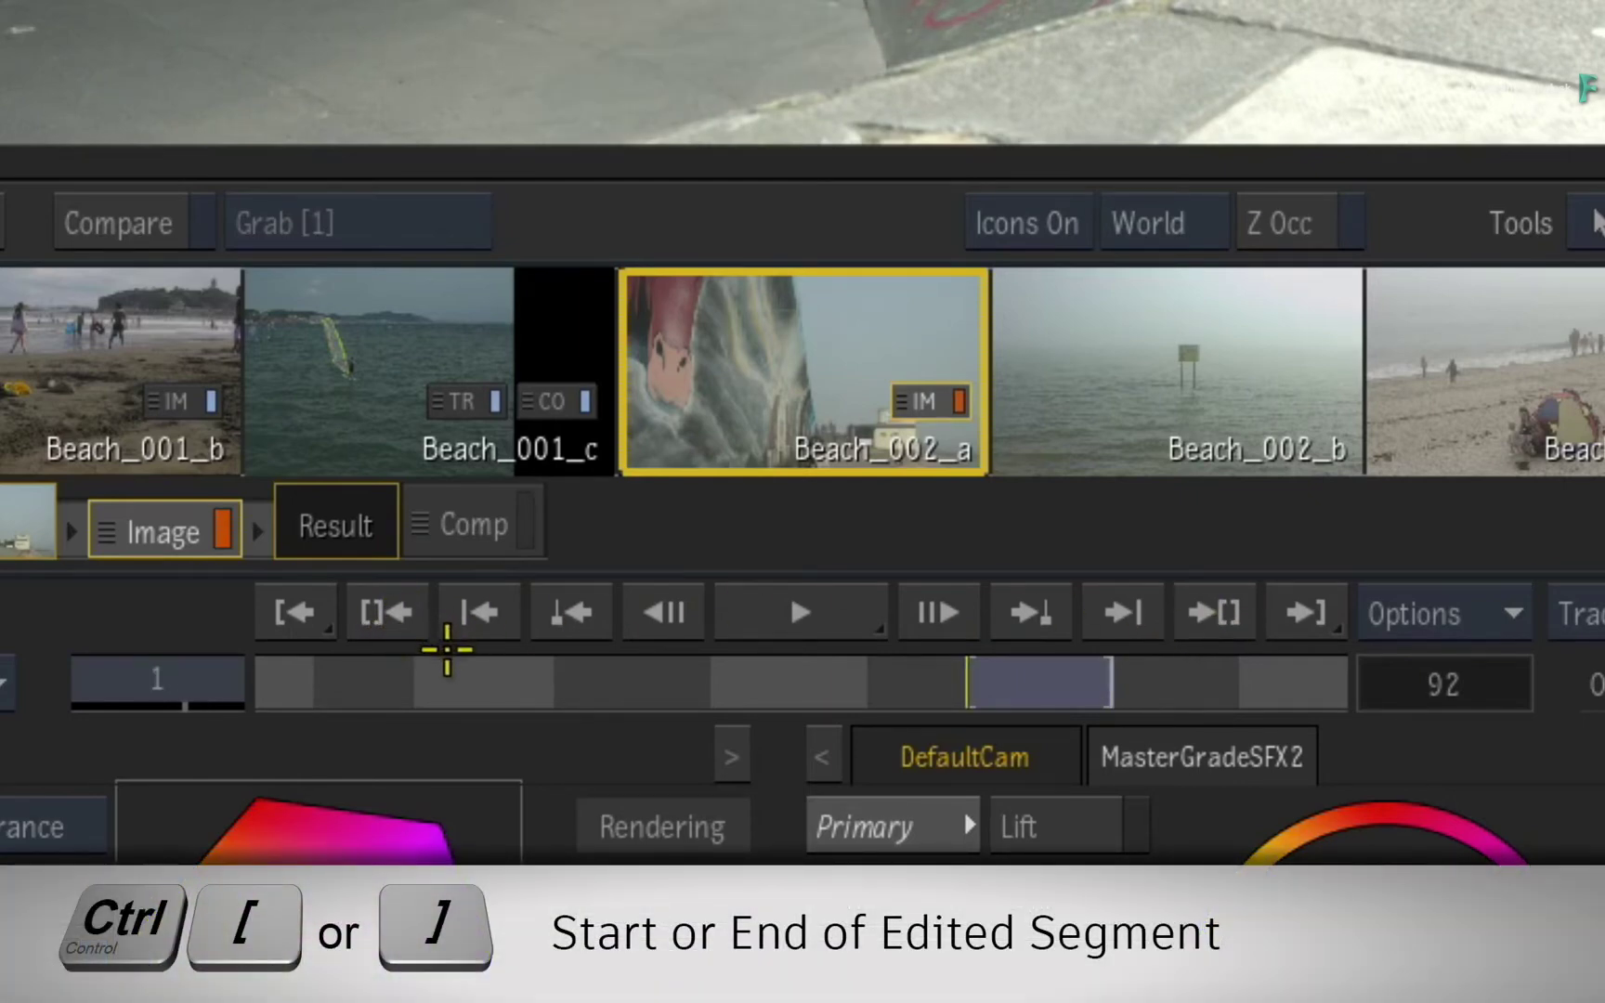
key(ctrl+bracketright)
key(ctrl+bracketleft)
drag(1045, 677, 773, 661)
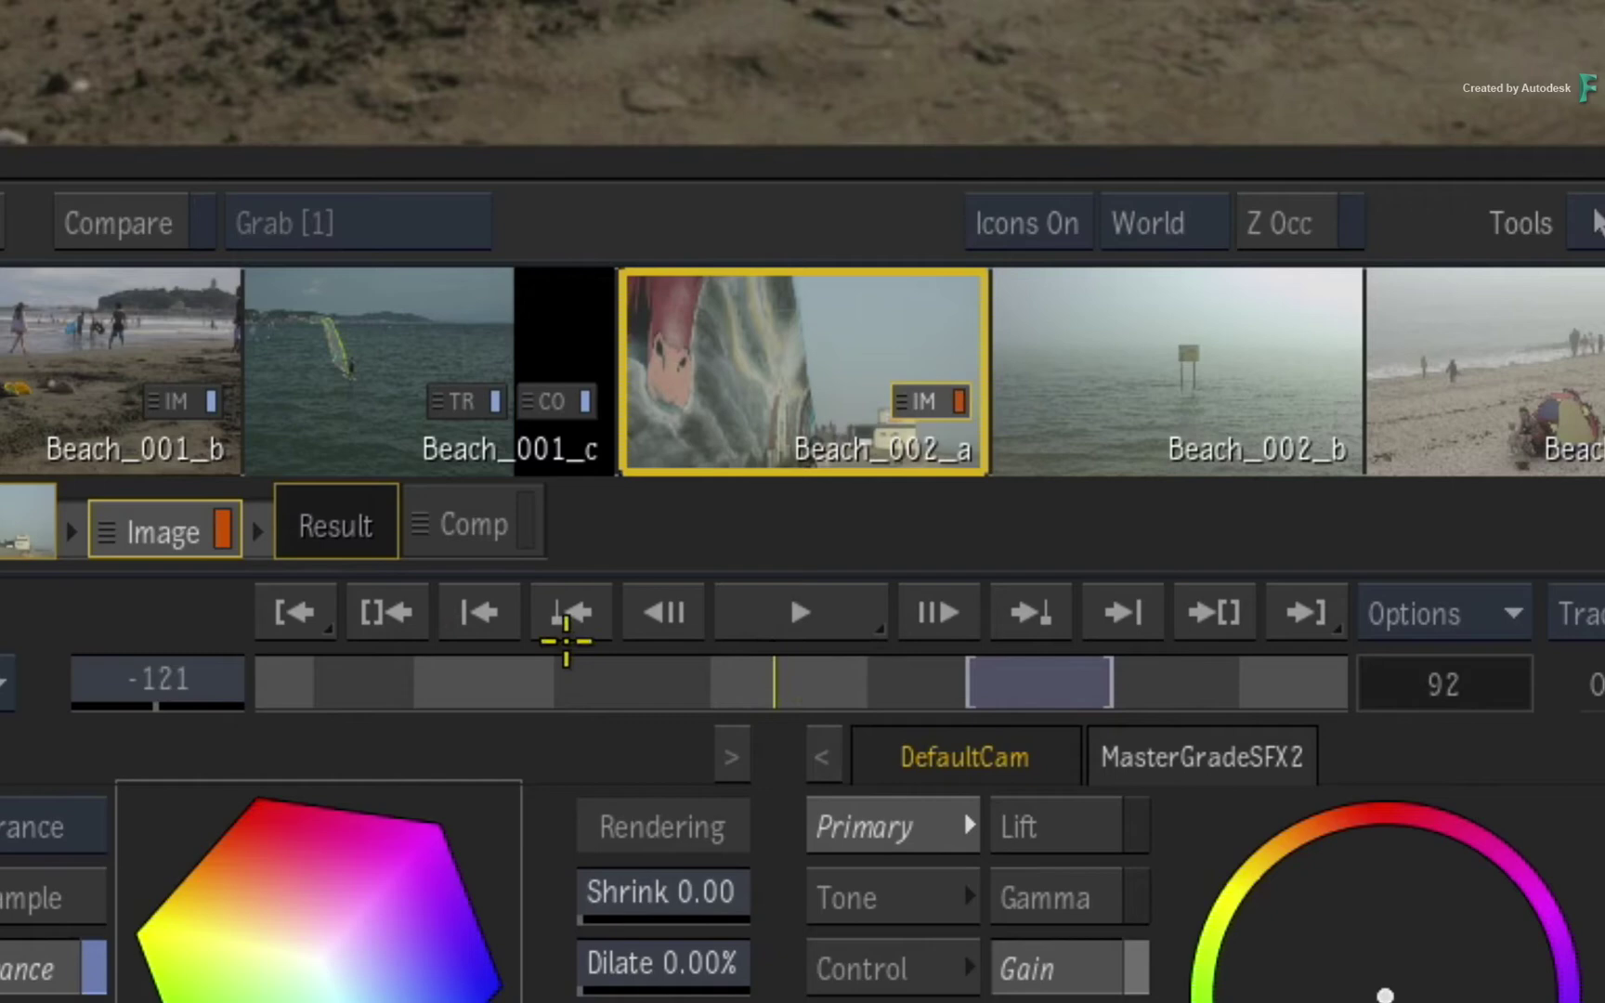
Step between segments with Previous/Next Transition and the Up arrow, landing on Beach_001_a
click(481, 614)
click(484, 610)
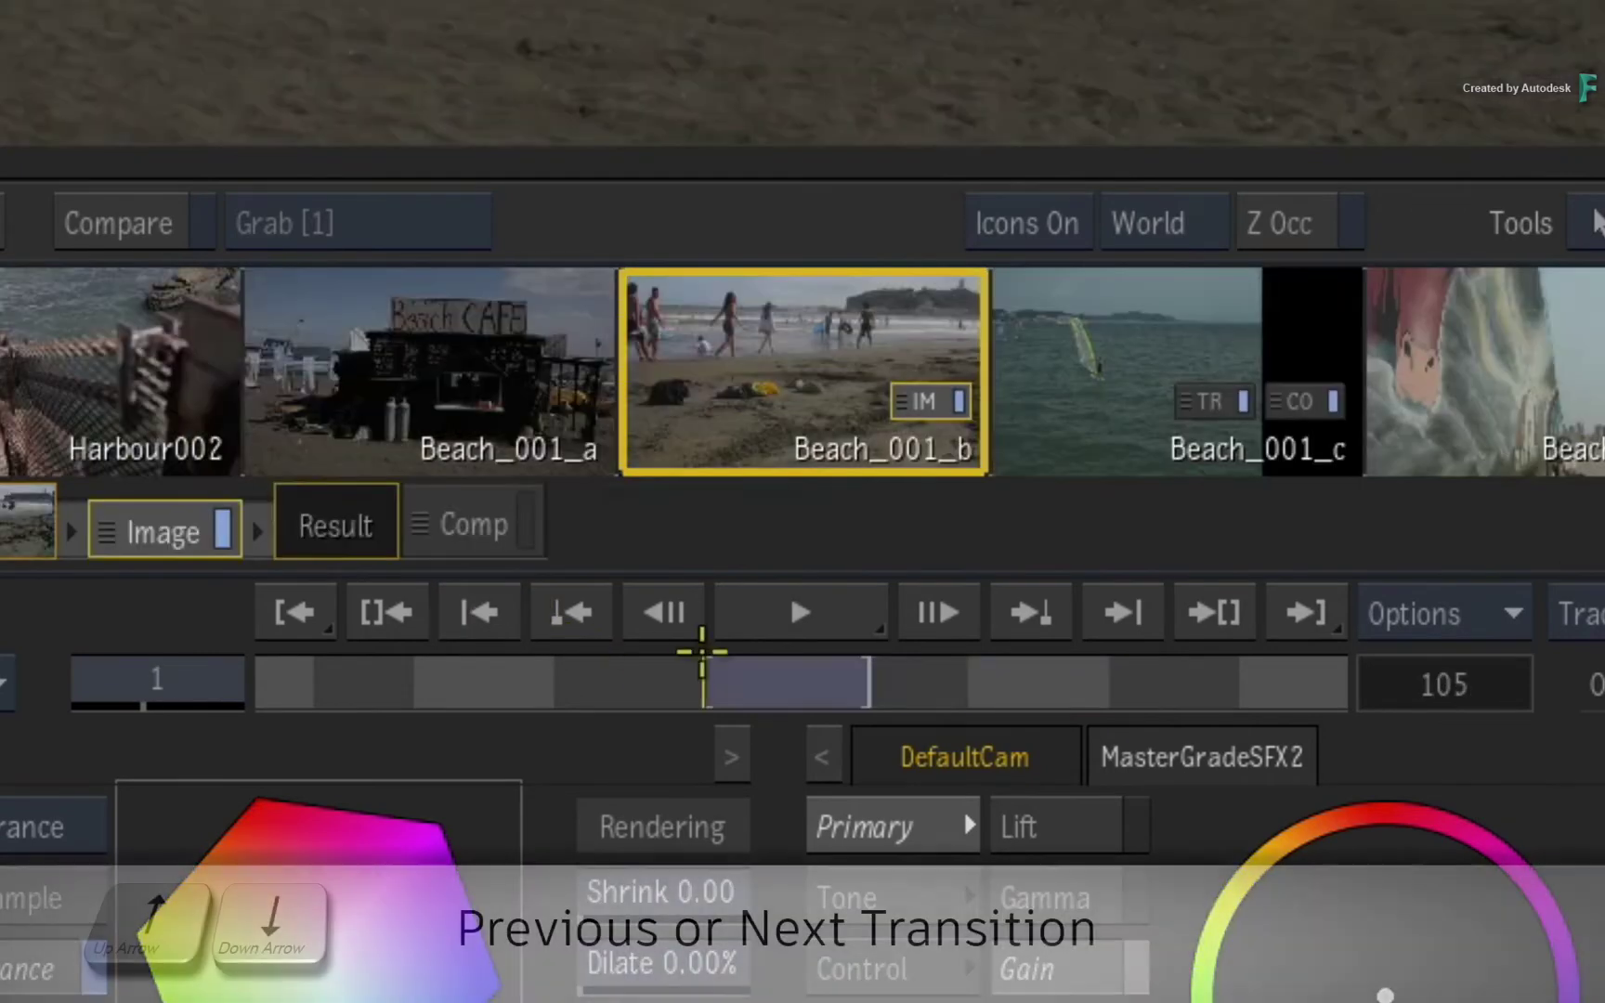
click(1125, 613)
key(Up)
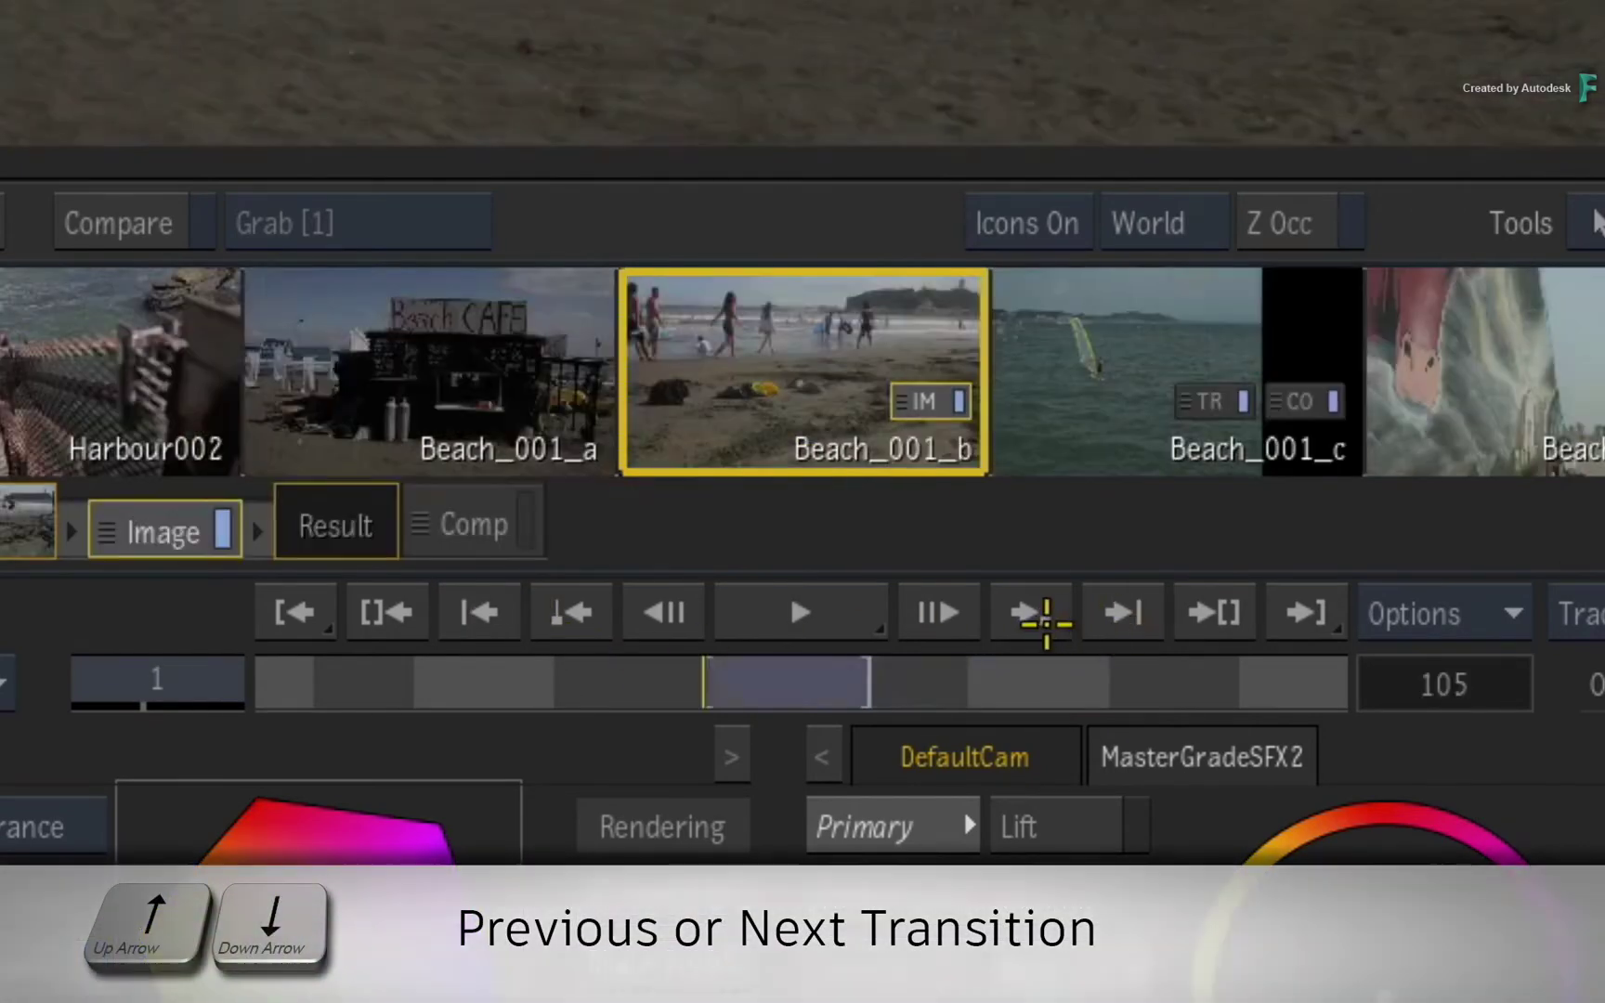
key(Up)
key(Up)
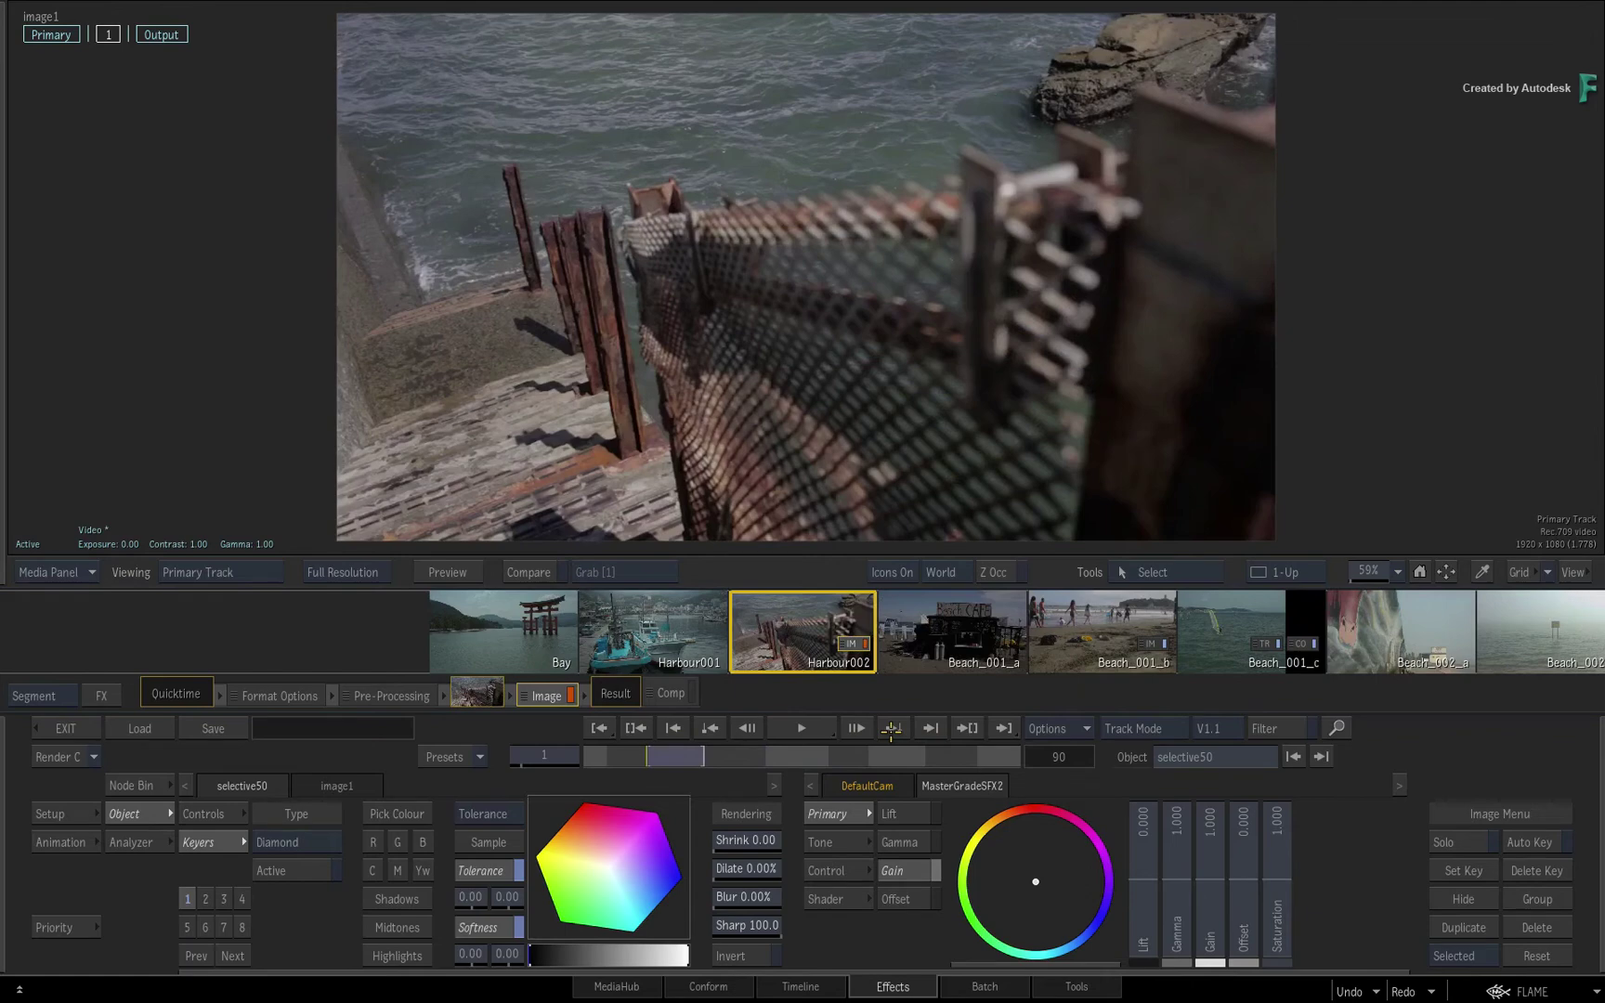
click(890, 729)
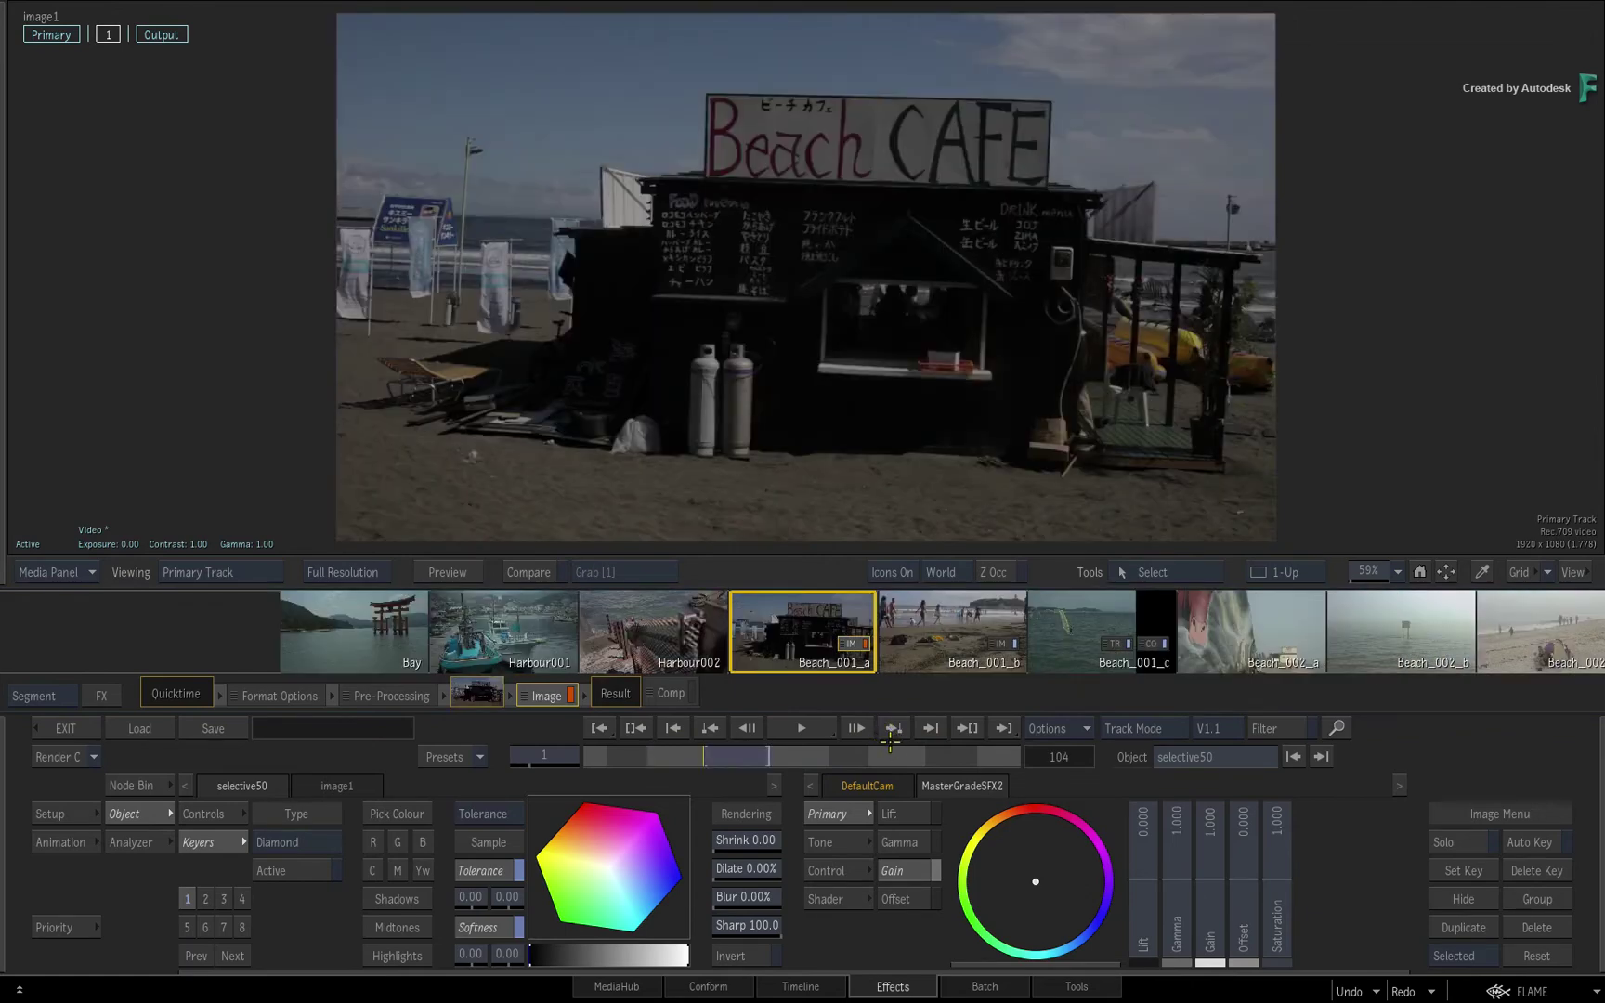
Make Harbour002, Beach_001_c, Beach_002_a and Beach_001_a current from the storyboard
click(666, 622)
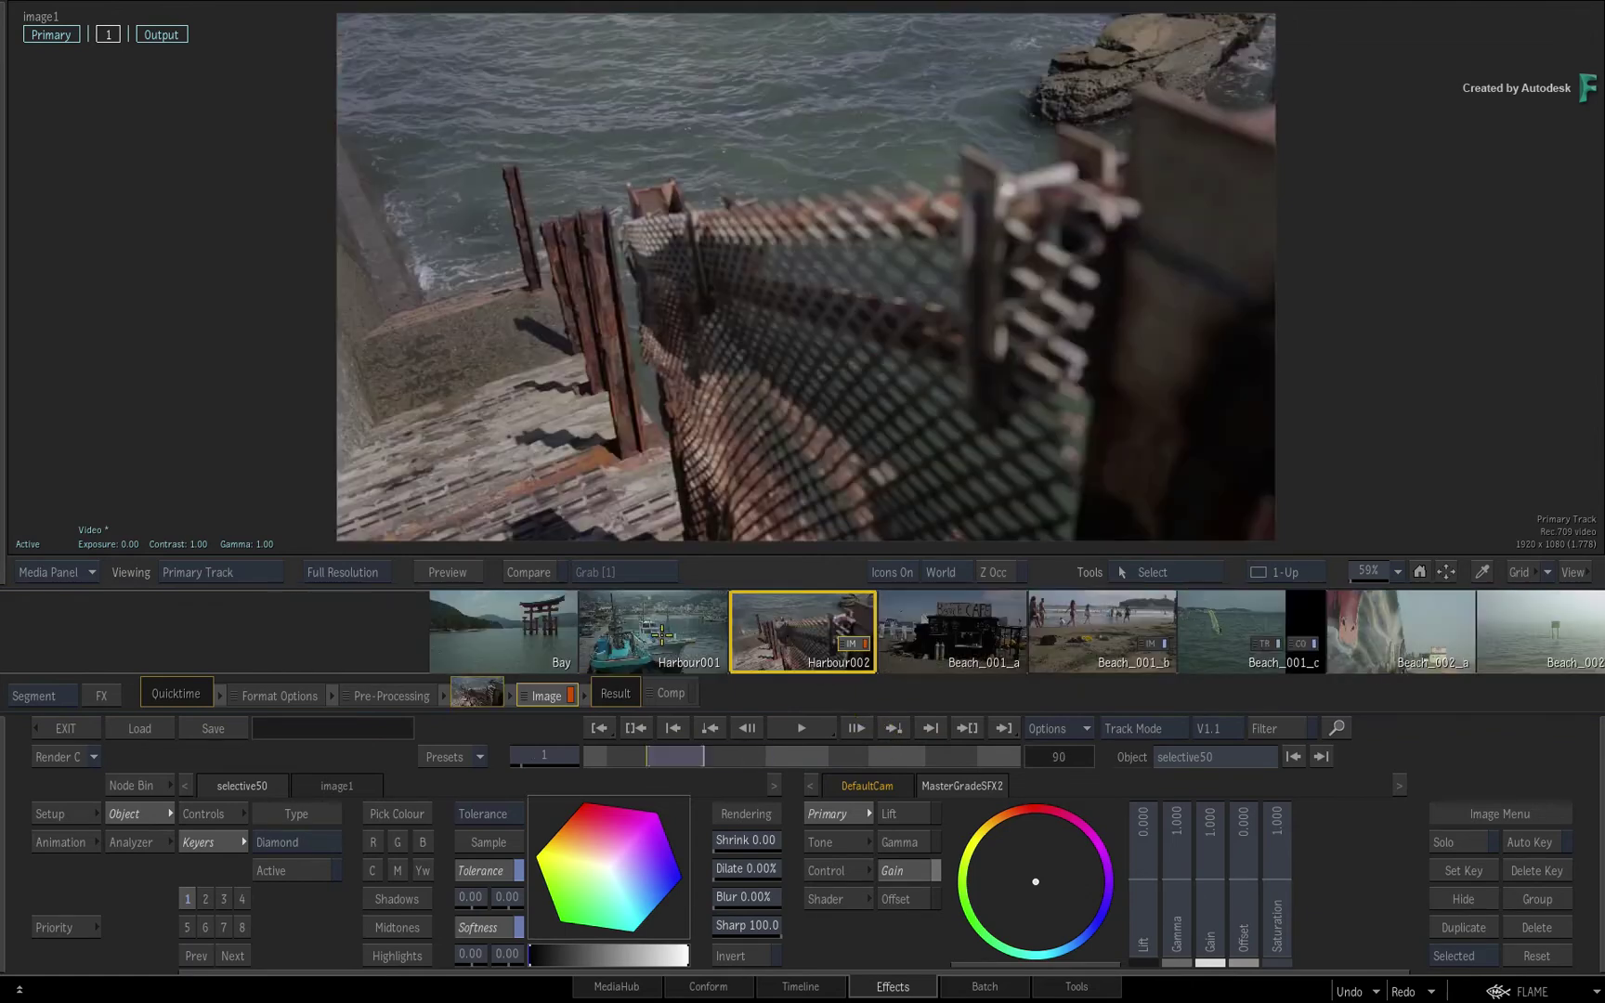
click(1196, 629)
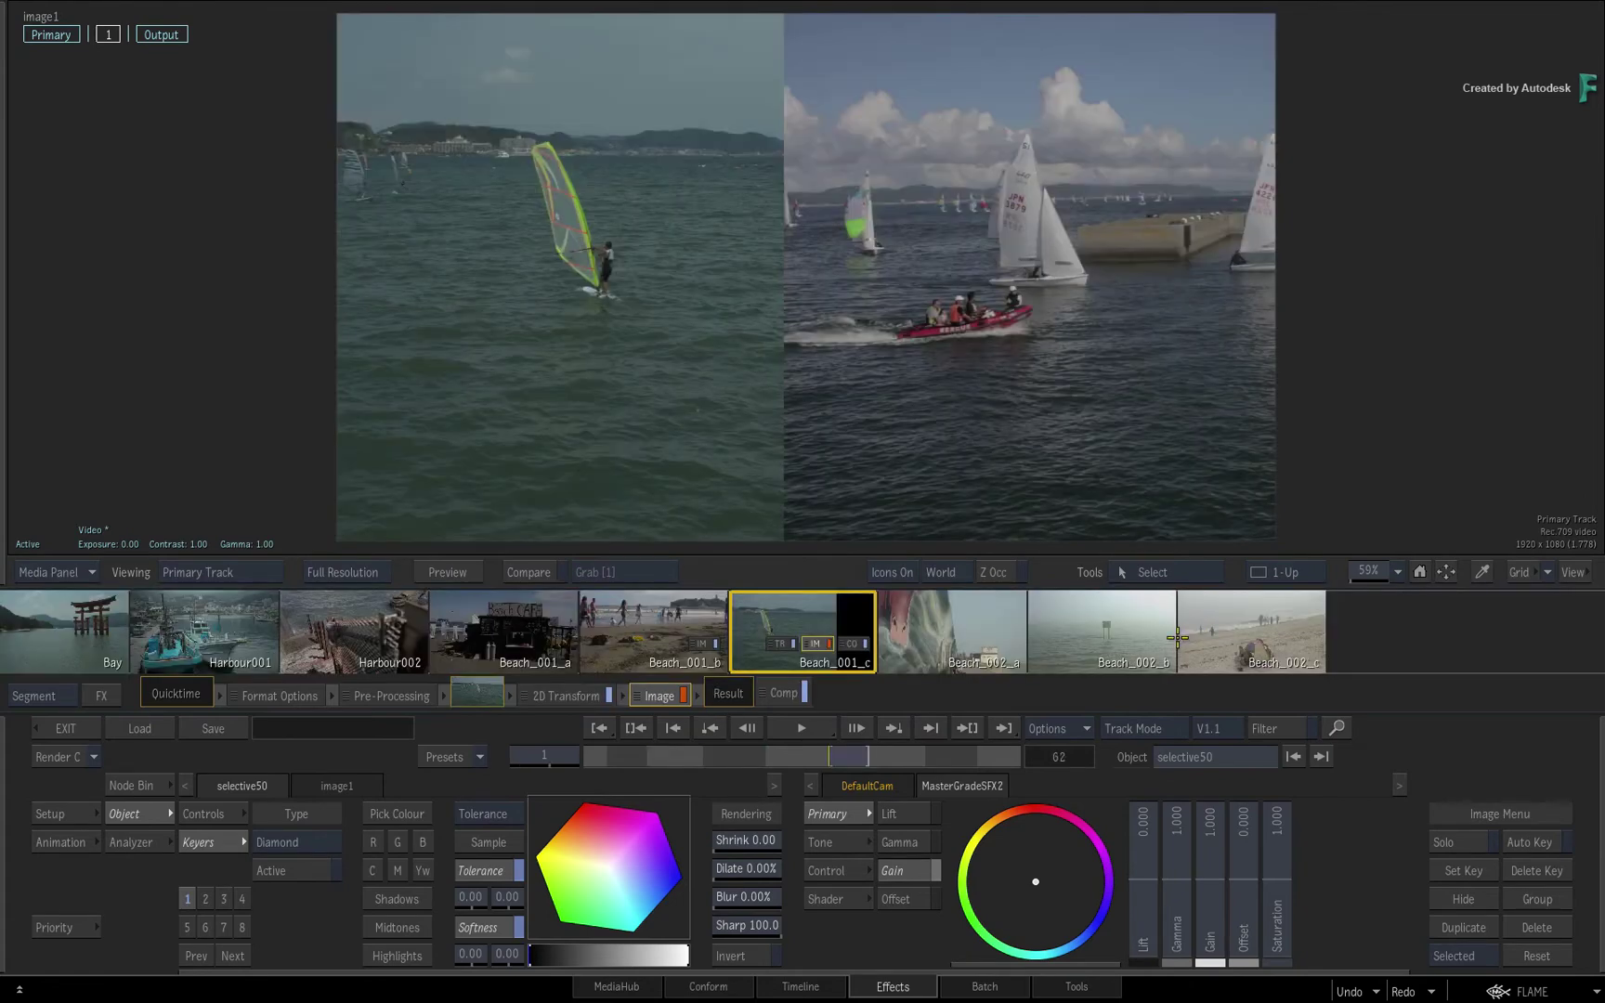
click(953, 622)
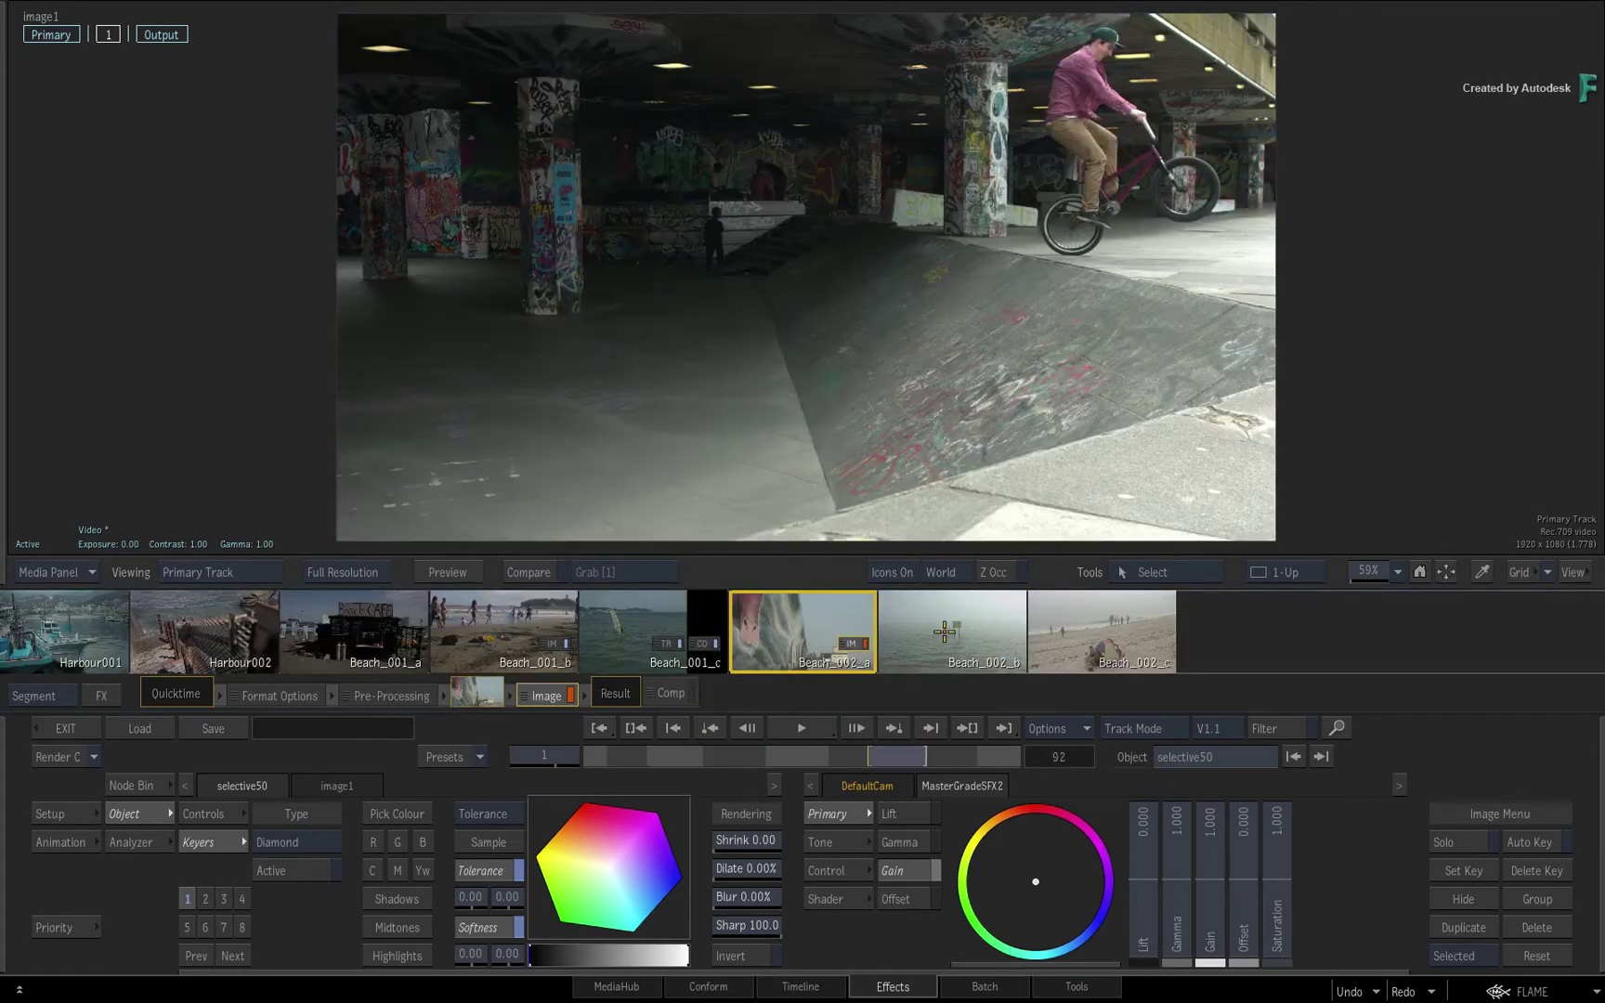
click(356, 632)
Play and stop the sequence, repositioning between the fence and World Water harbour shots
click(802, 729)
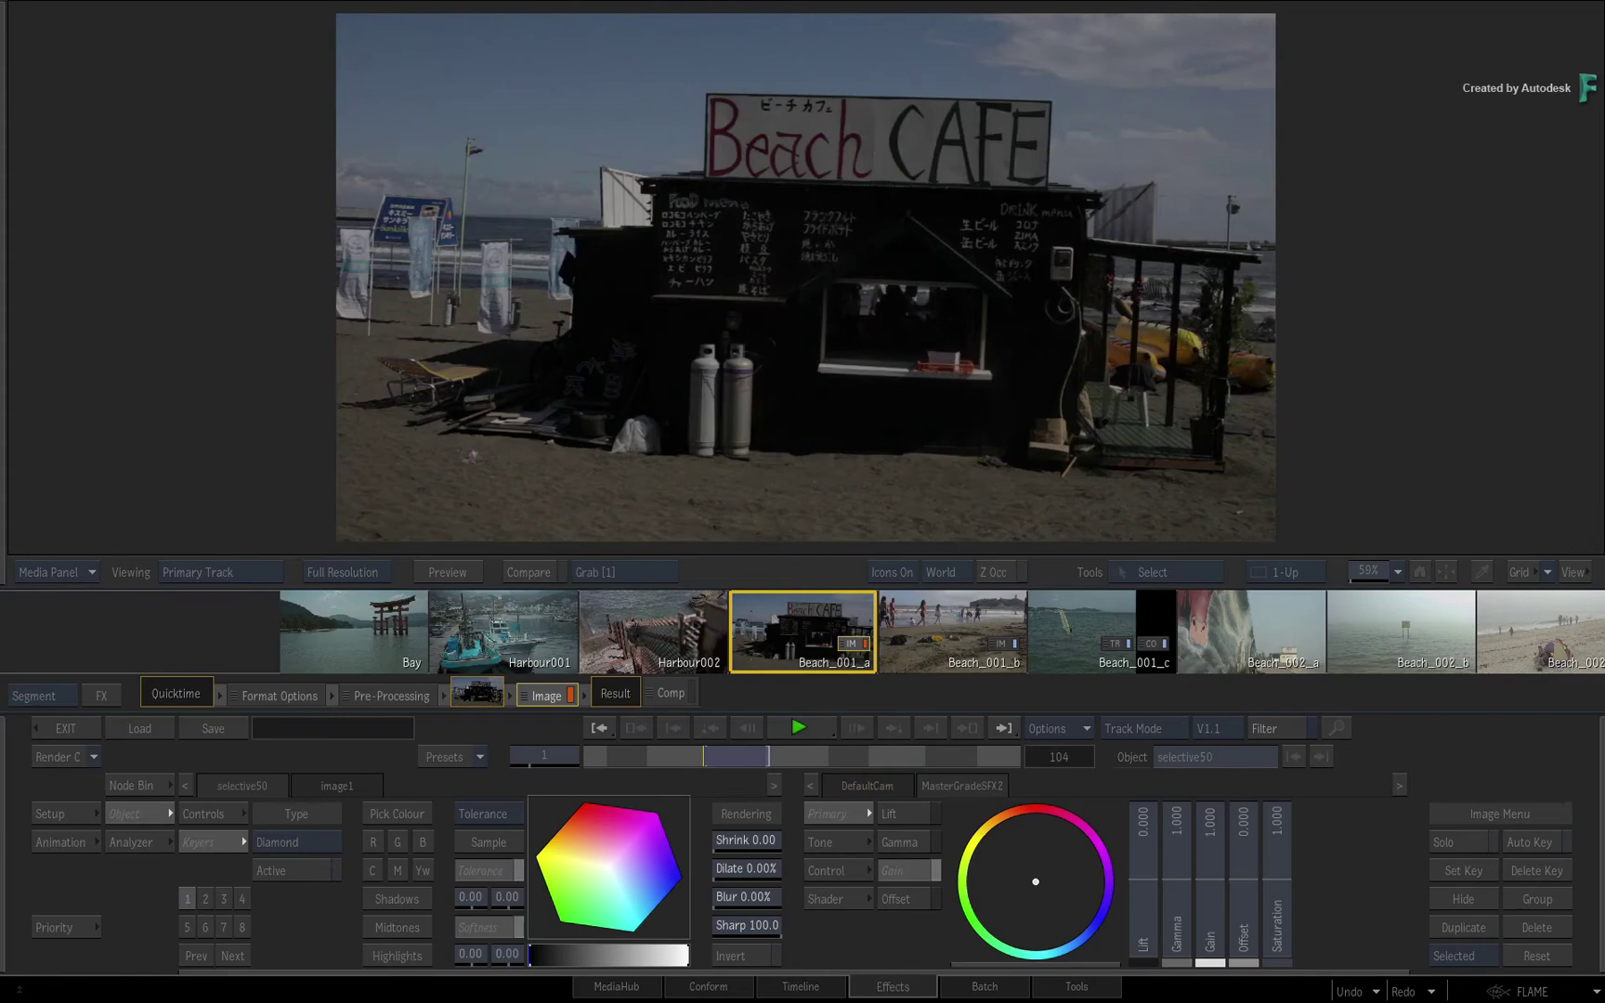
click(802, 728)
click(678, 757)
click(631, 757)
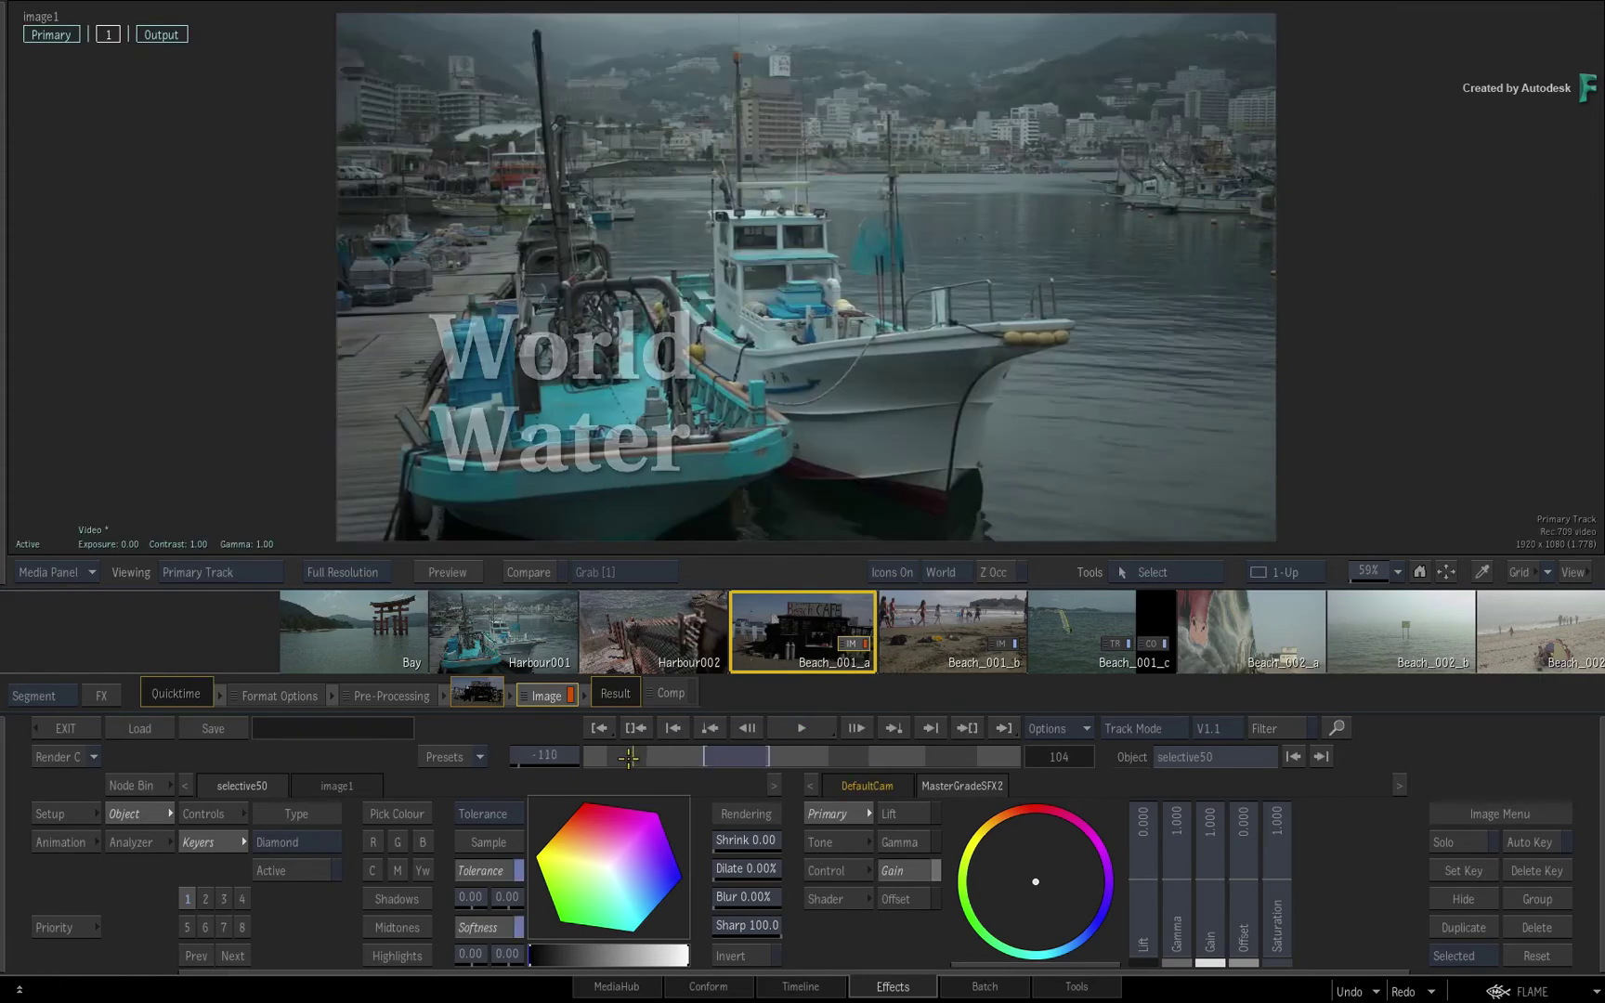
click(801, 728)
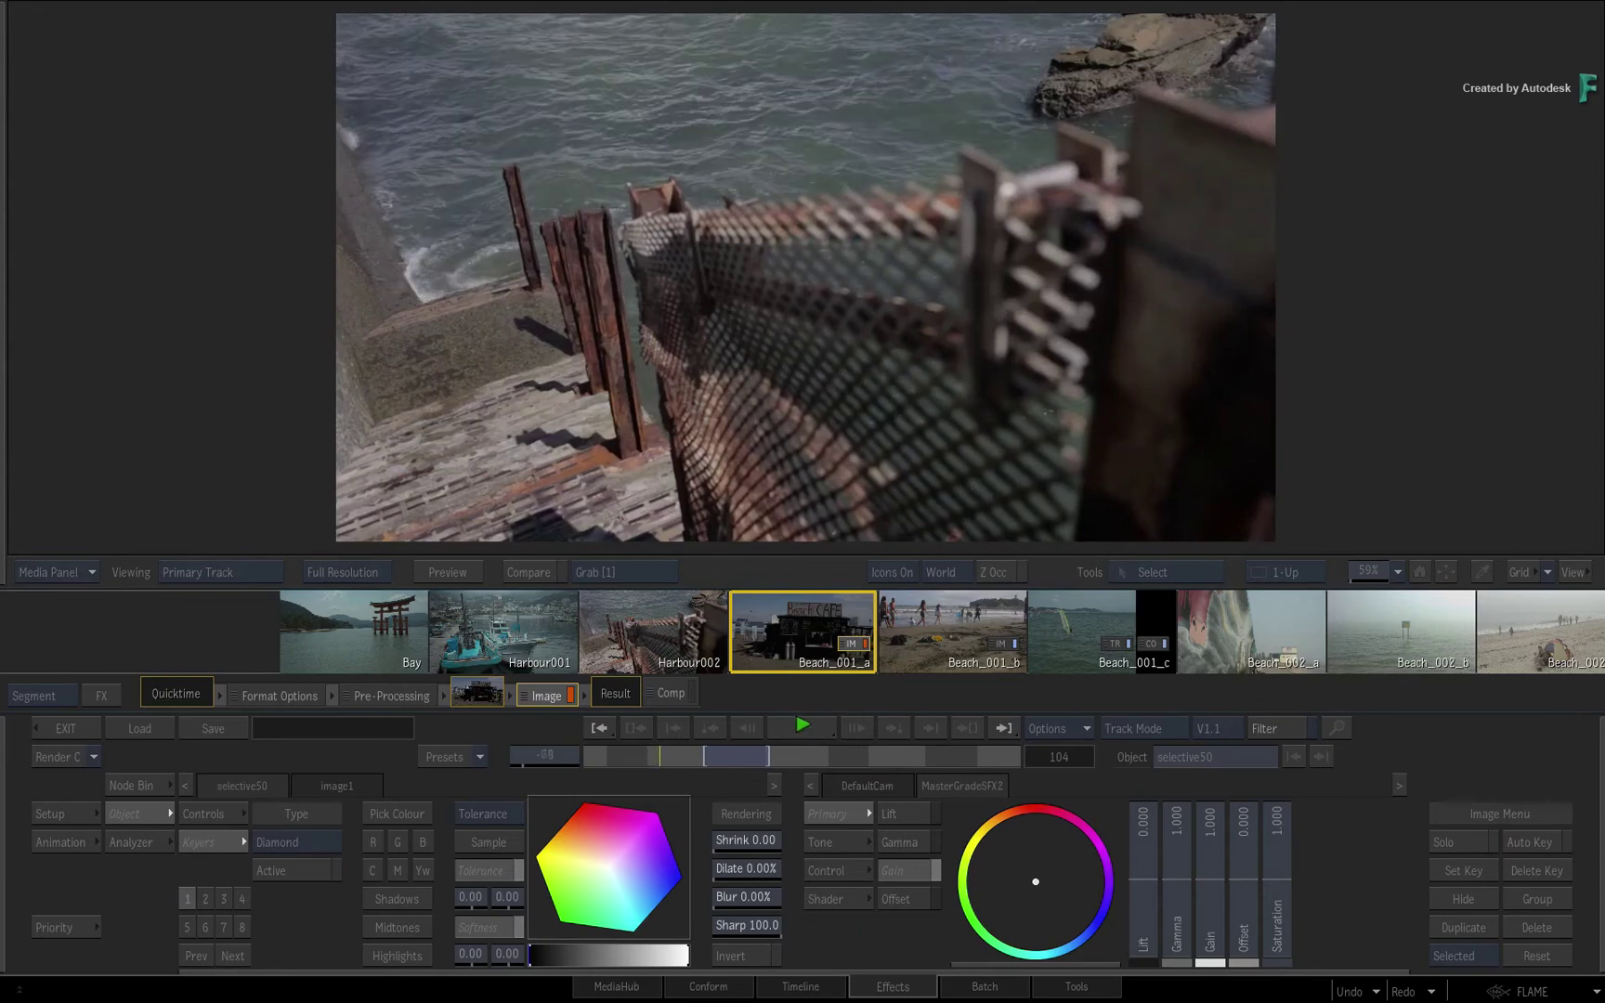
click(807, 728)
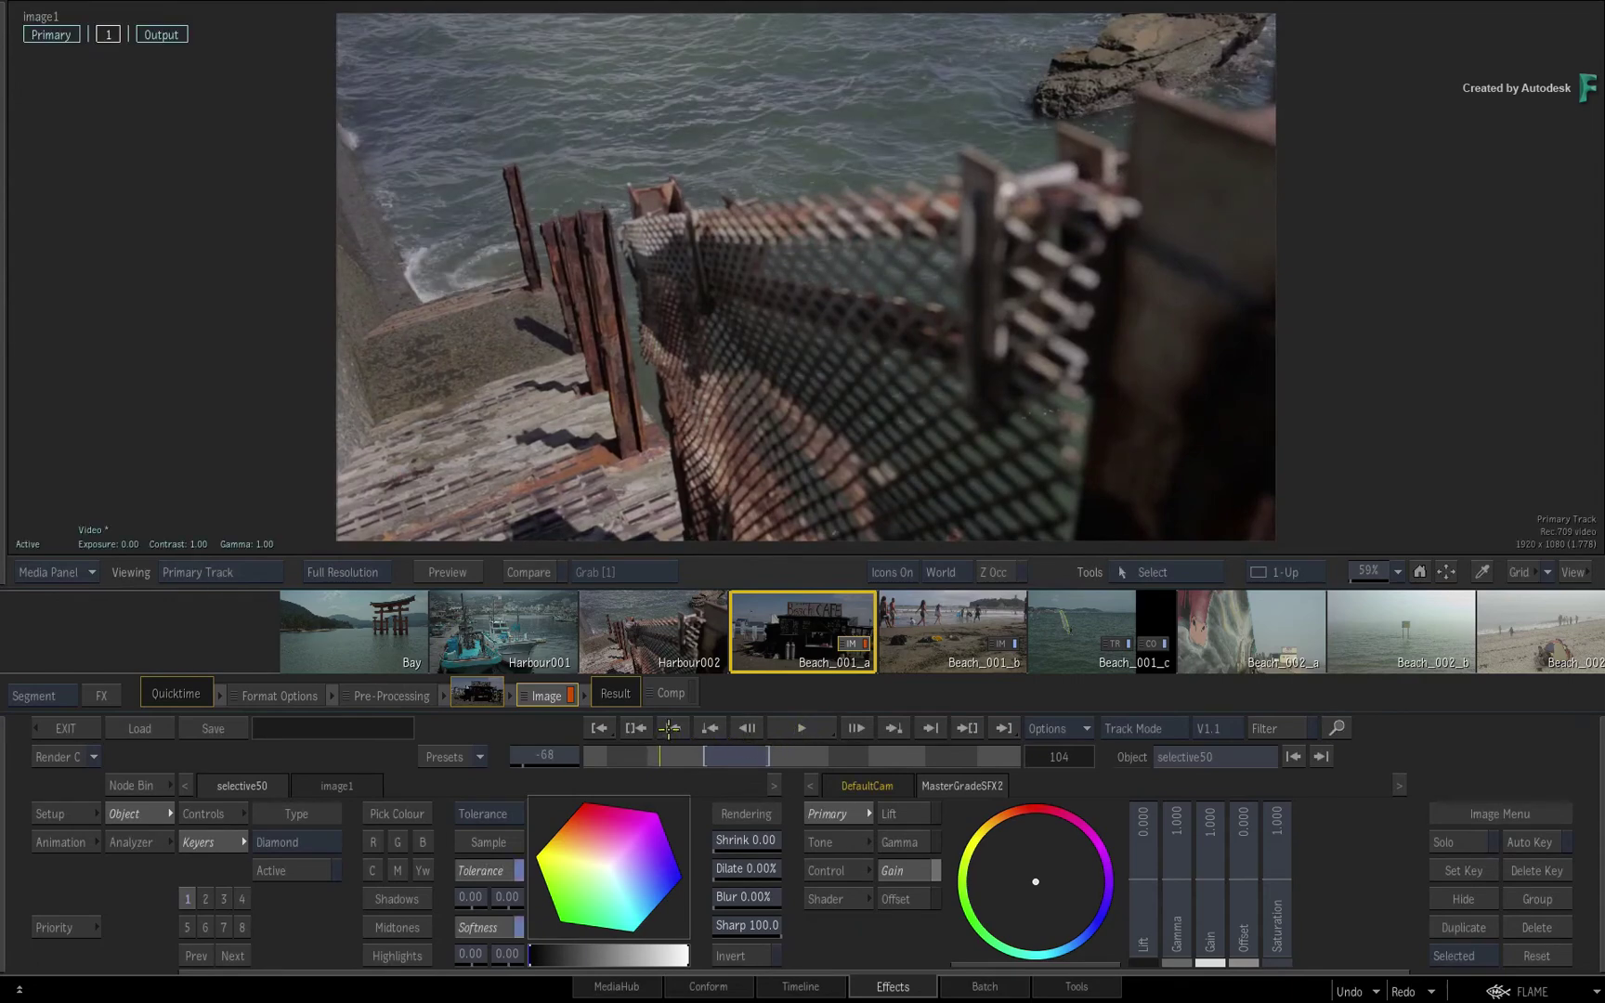
Step through Harbour002, Harbour001 and Beach_001_a, then make Beach_002_b current
click(669, 728)
click(675, 728)
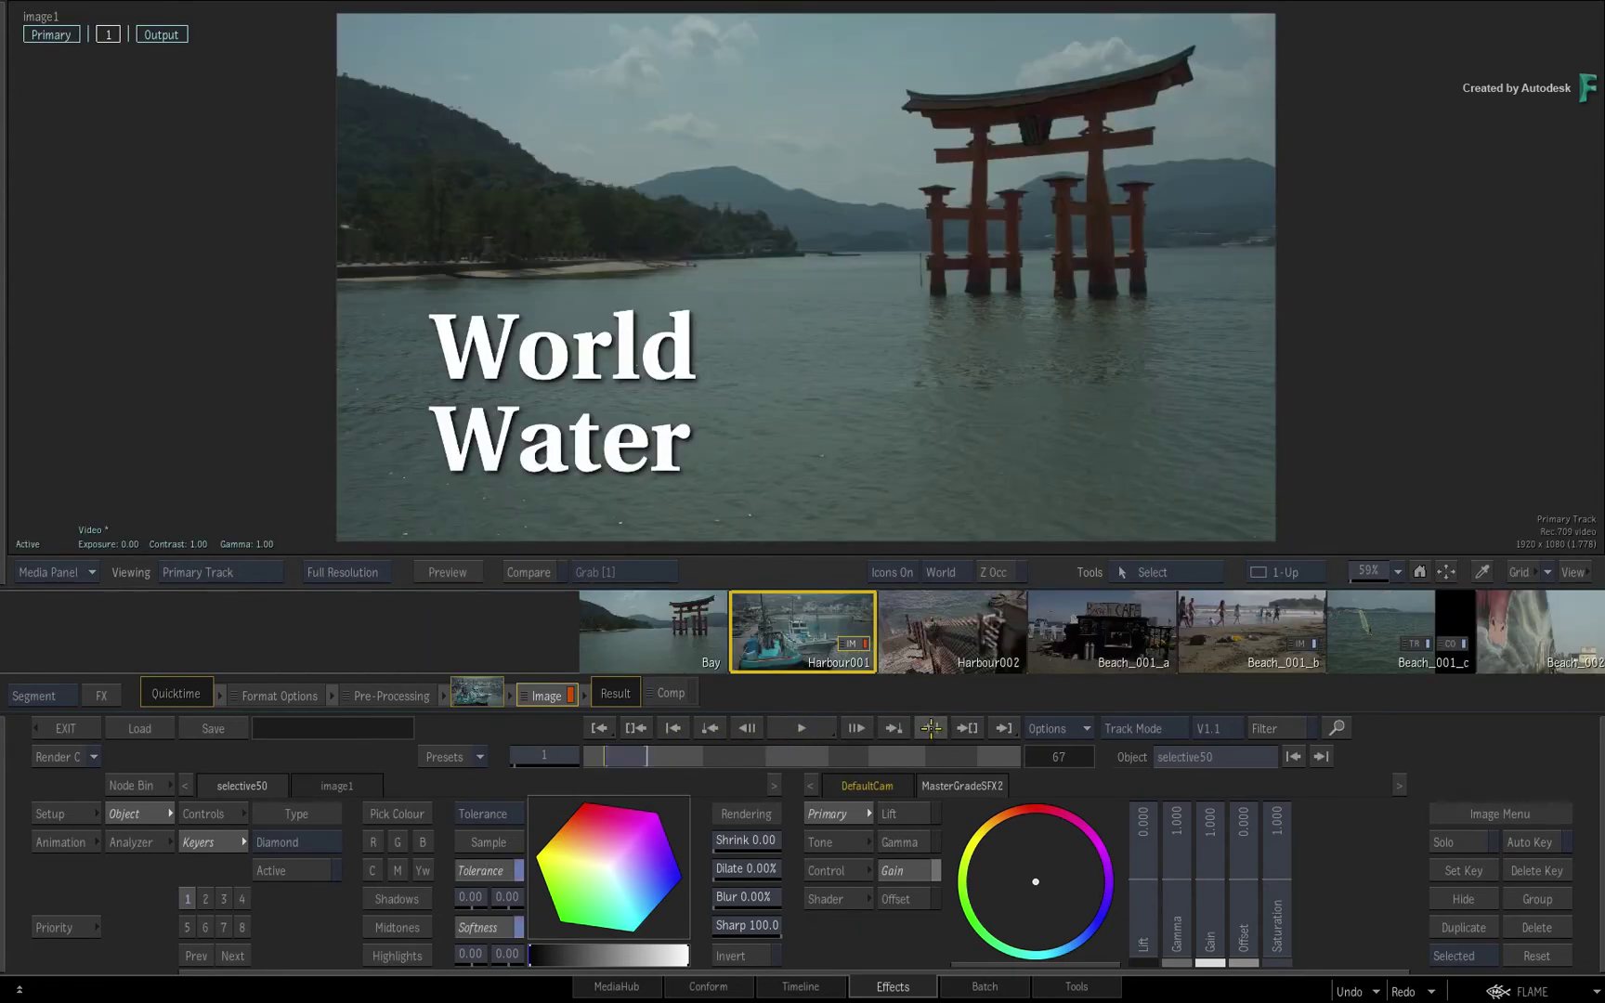
click(931, 728)
click(931, 729)
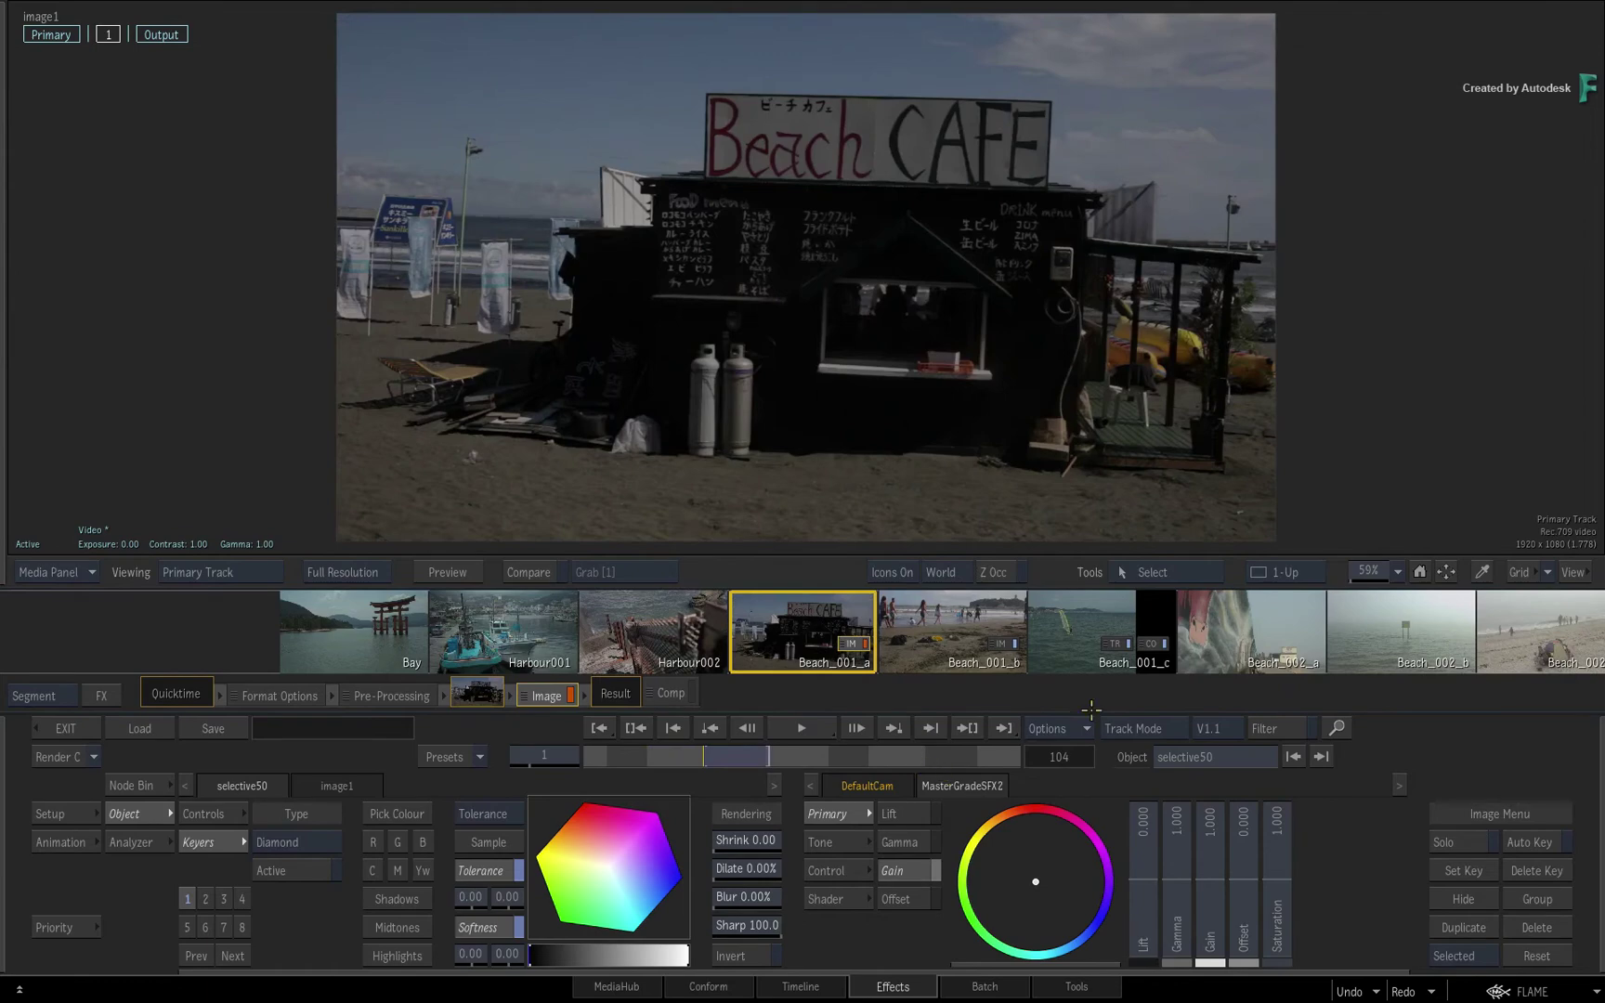
click(1381, 624)
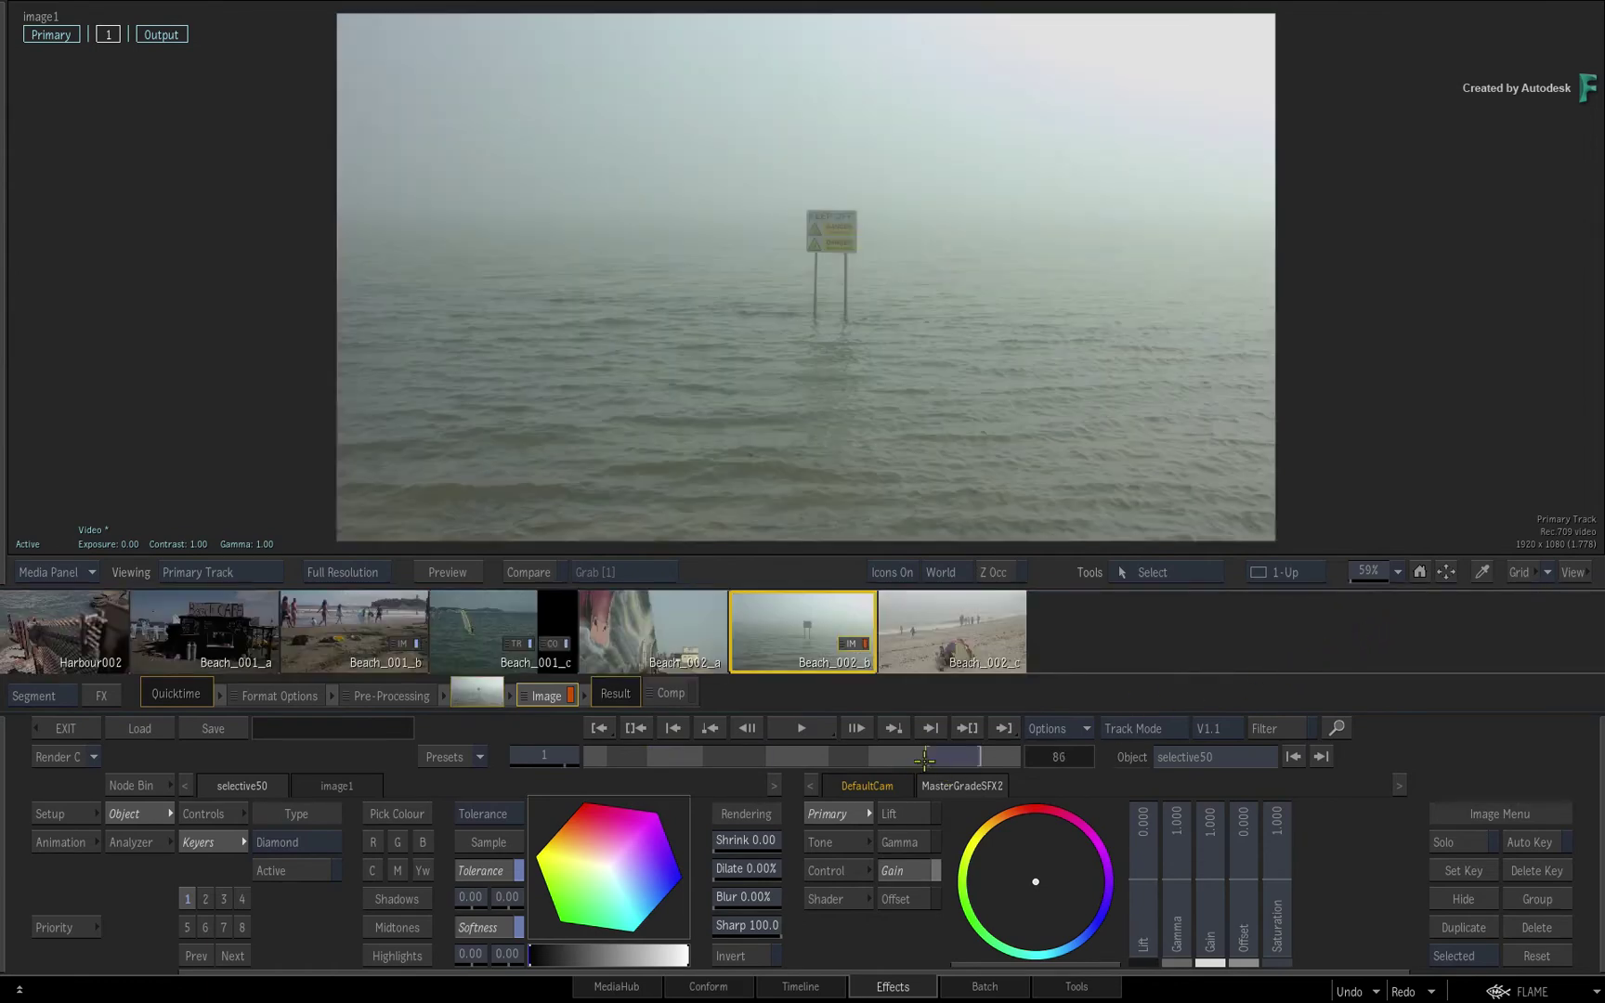
Scrub back and forth so Auto Select on Scrub changes segments, ending on Harbour002 at frame 131
drag(924, 760, 674, 754)
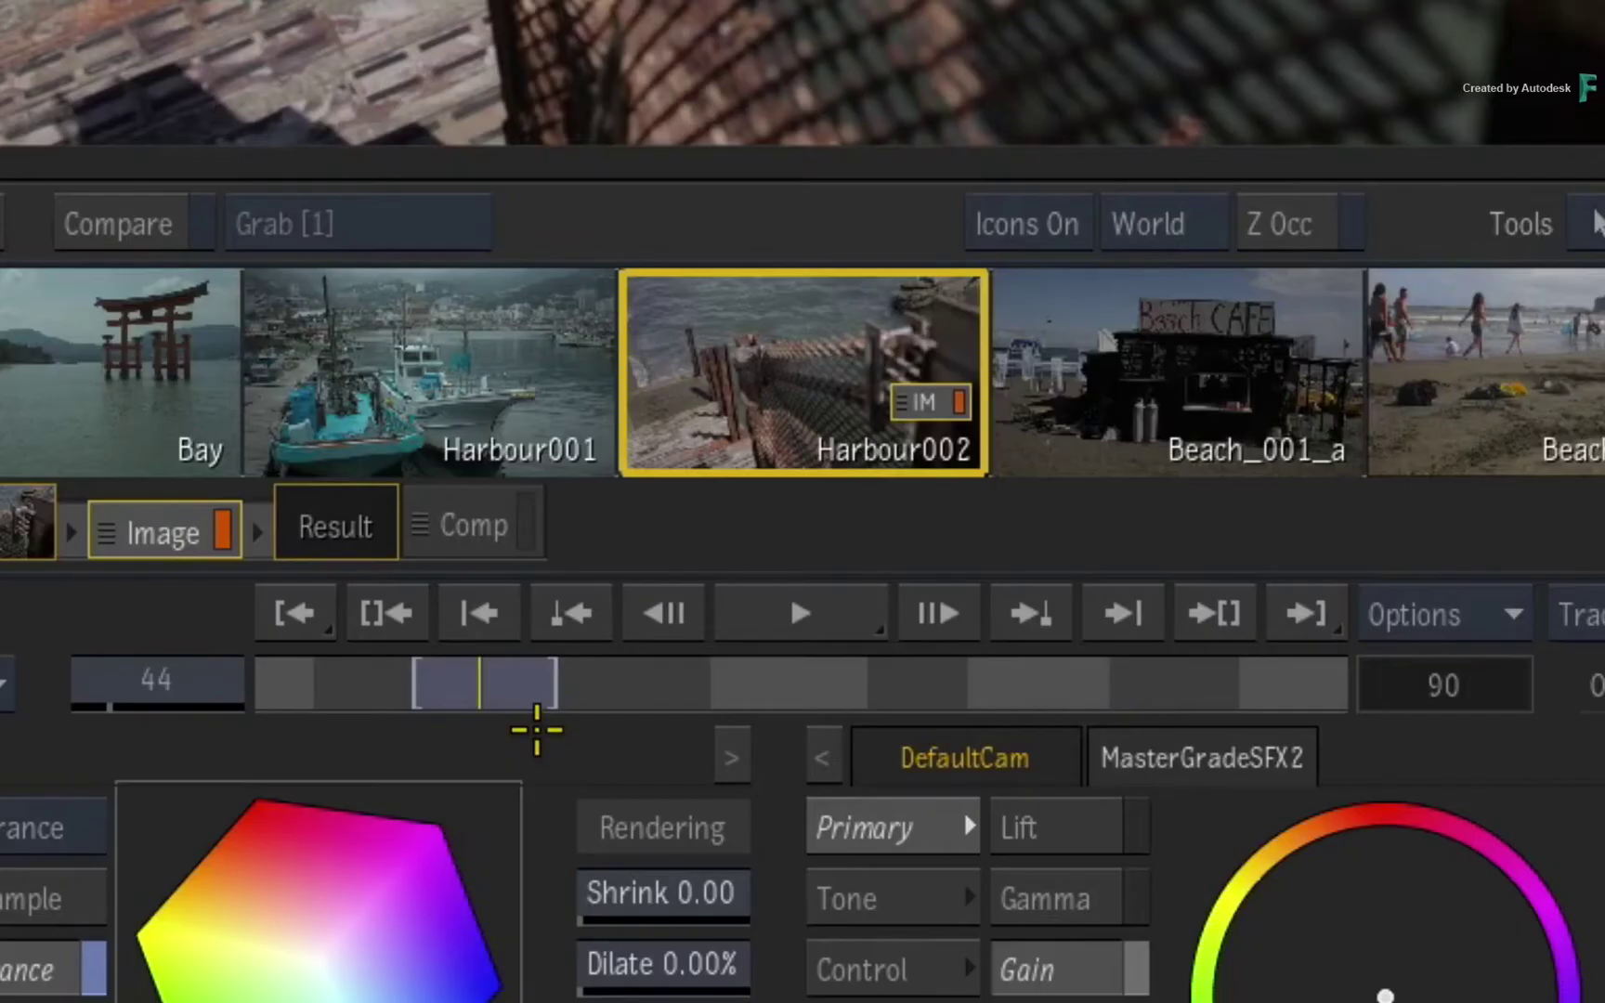
drag(530, 717, 616, 754)
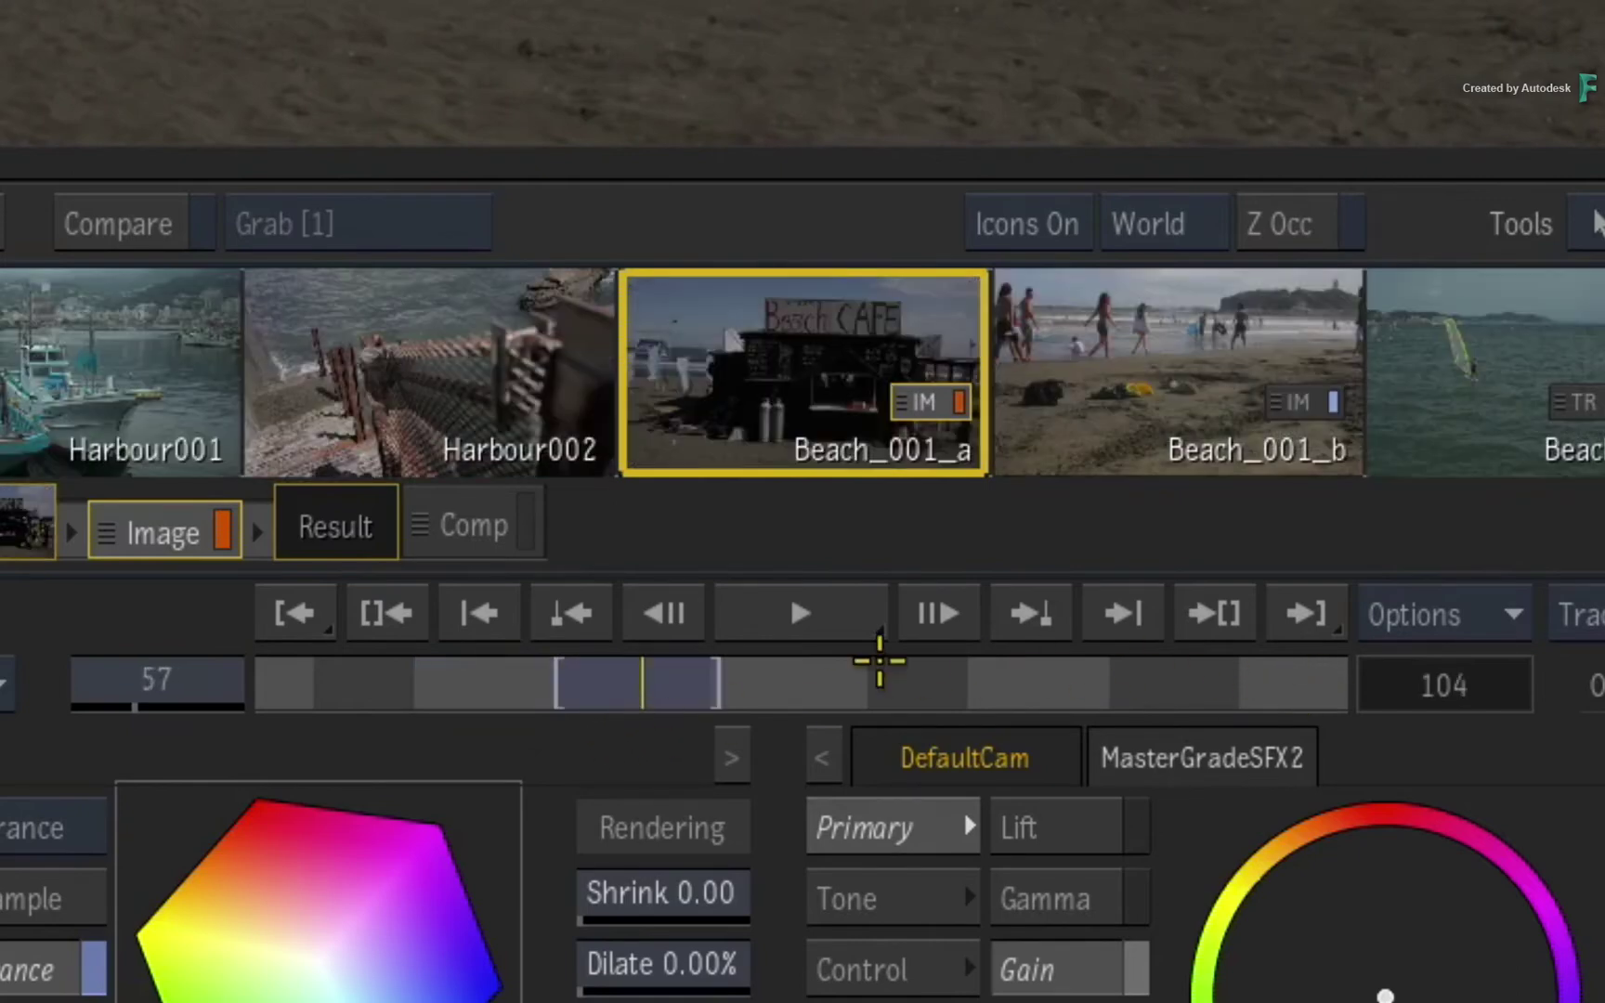
drag(784, 672, 417, 773)
drag(519, 681, 645, 673)
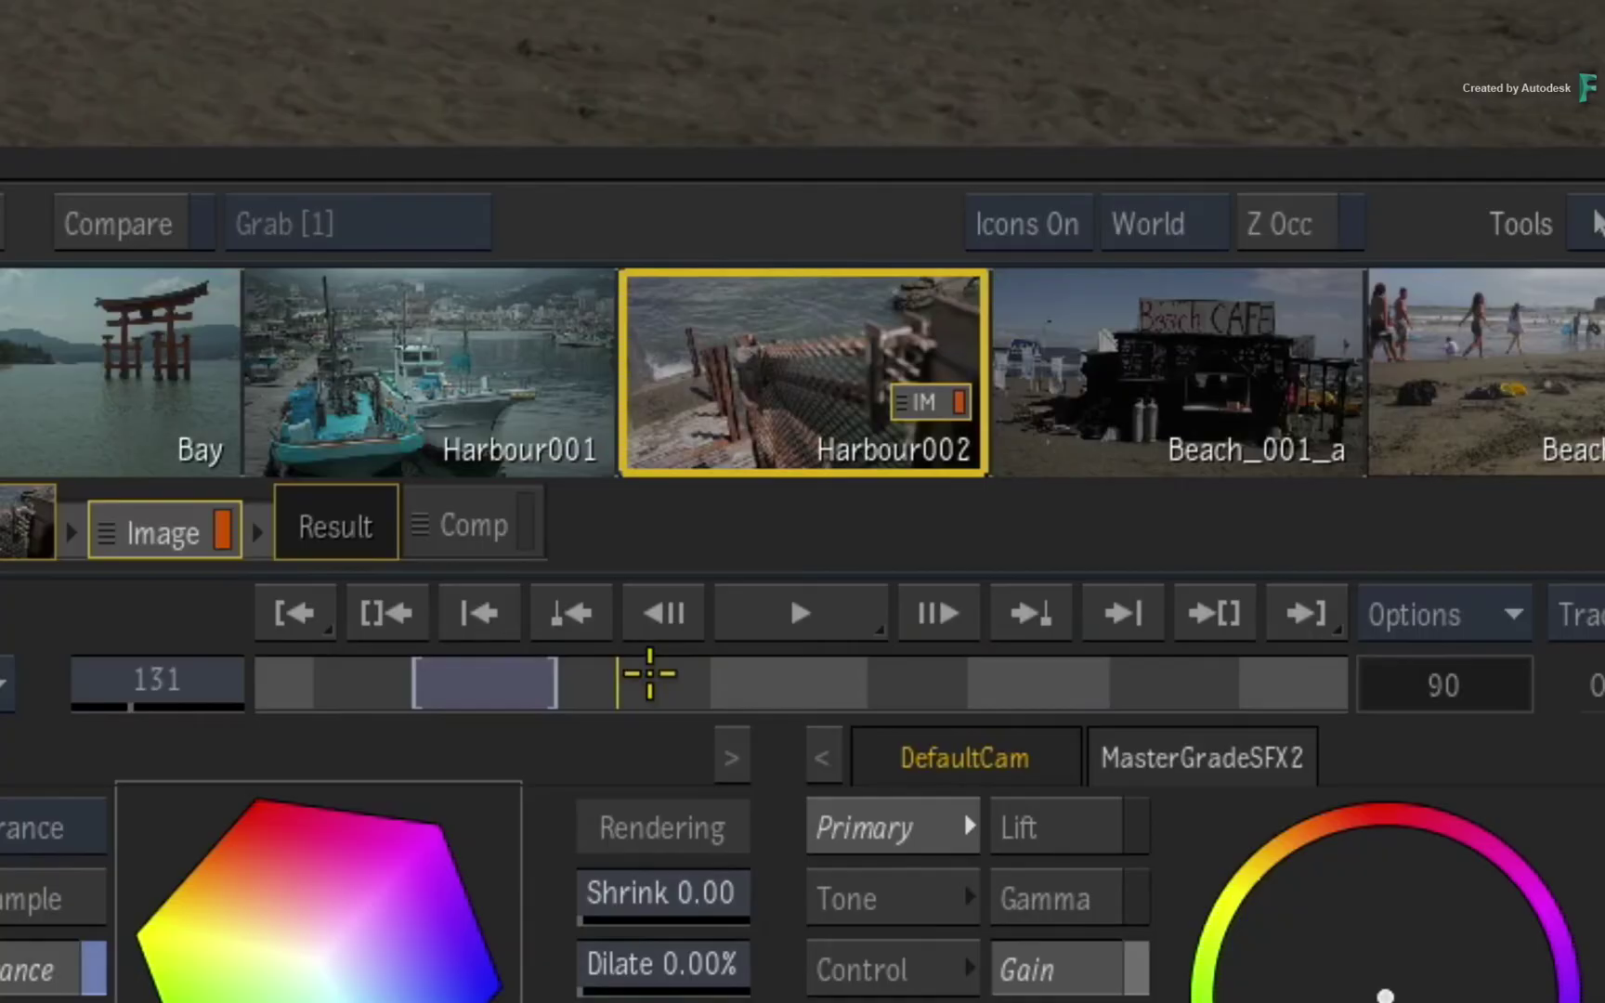
Turn on Auto Select on Scrub and Auto Select on Stop in the TL FX / Batch / BFX preferences
click(1510, 991)
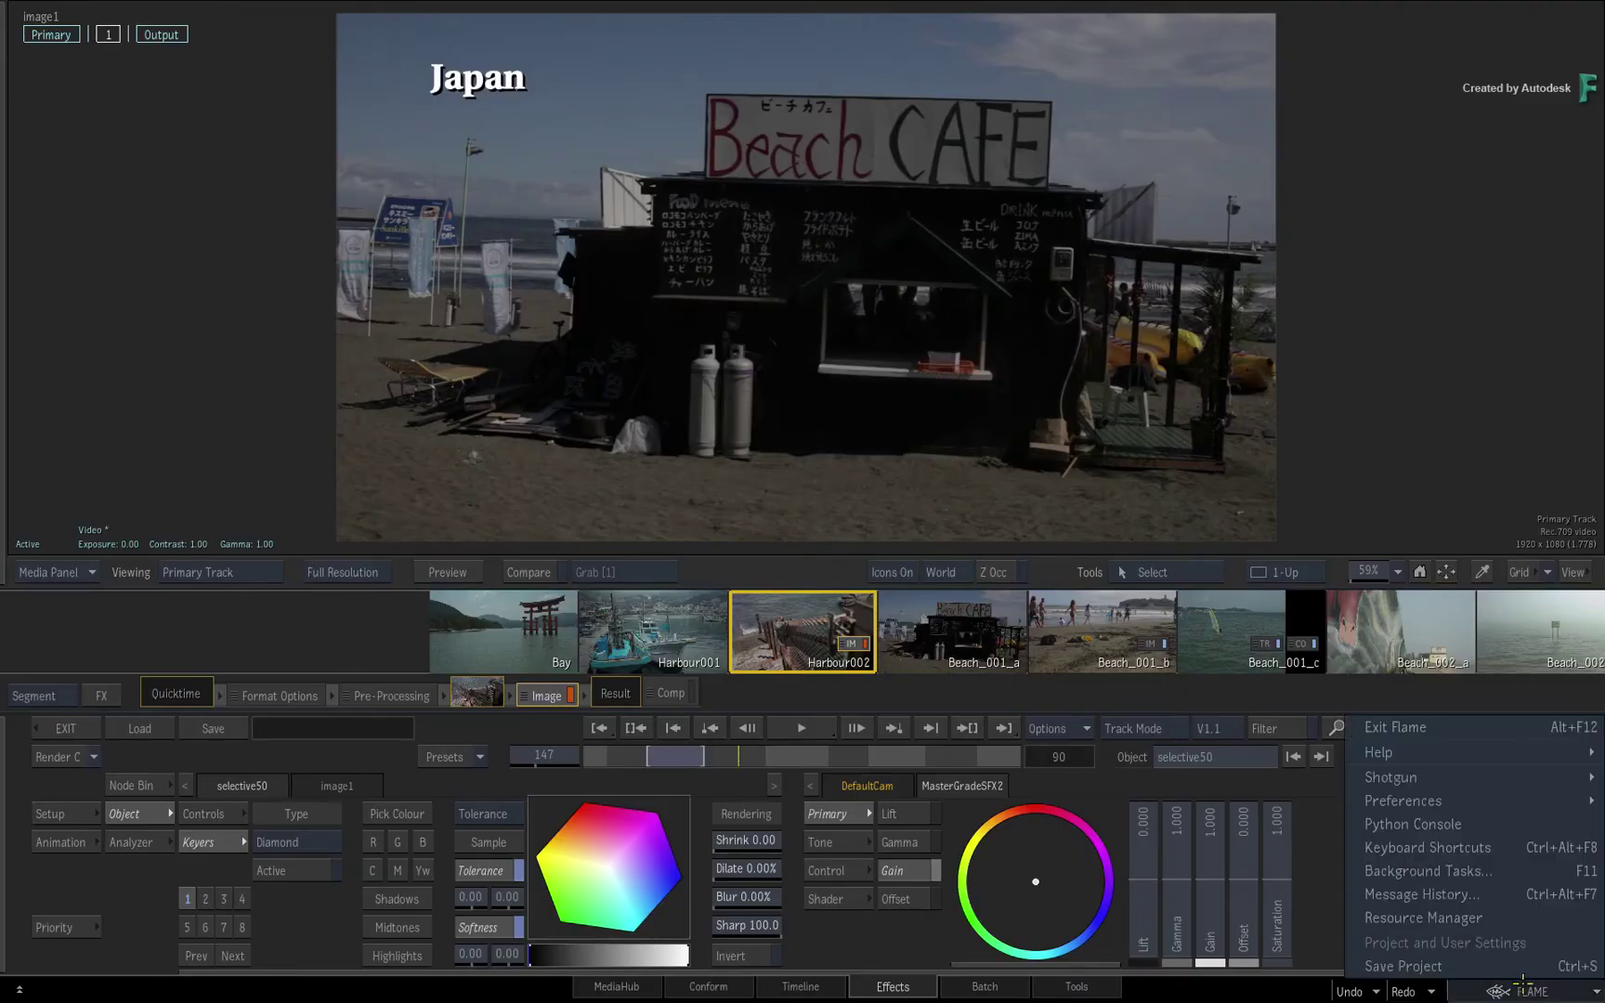
mouse_move(1454, 801)
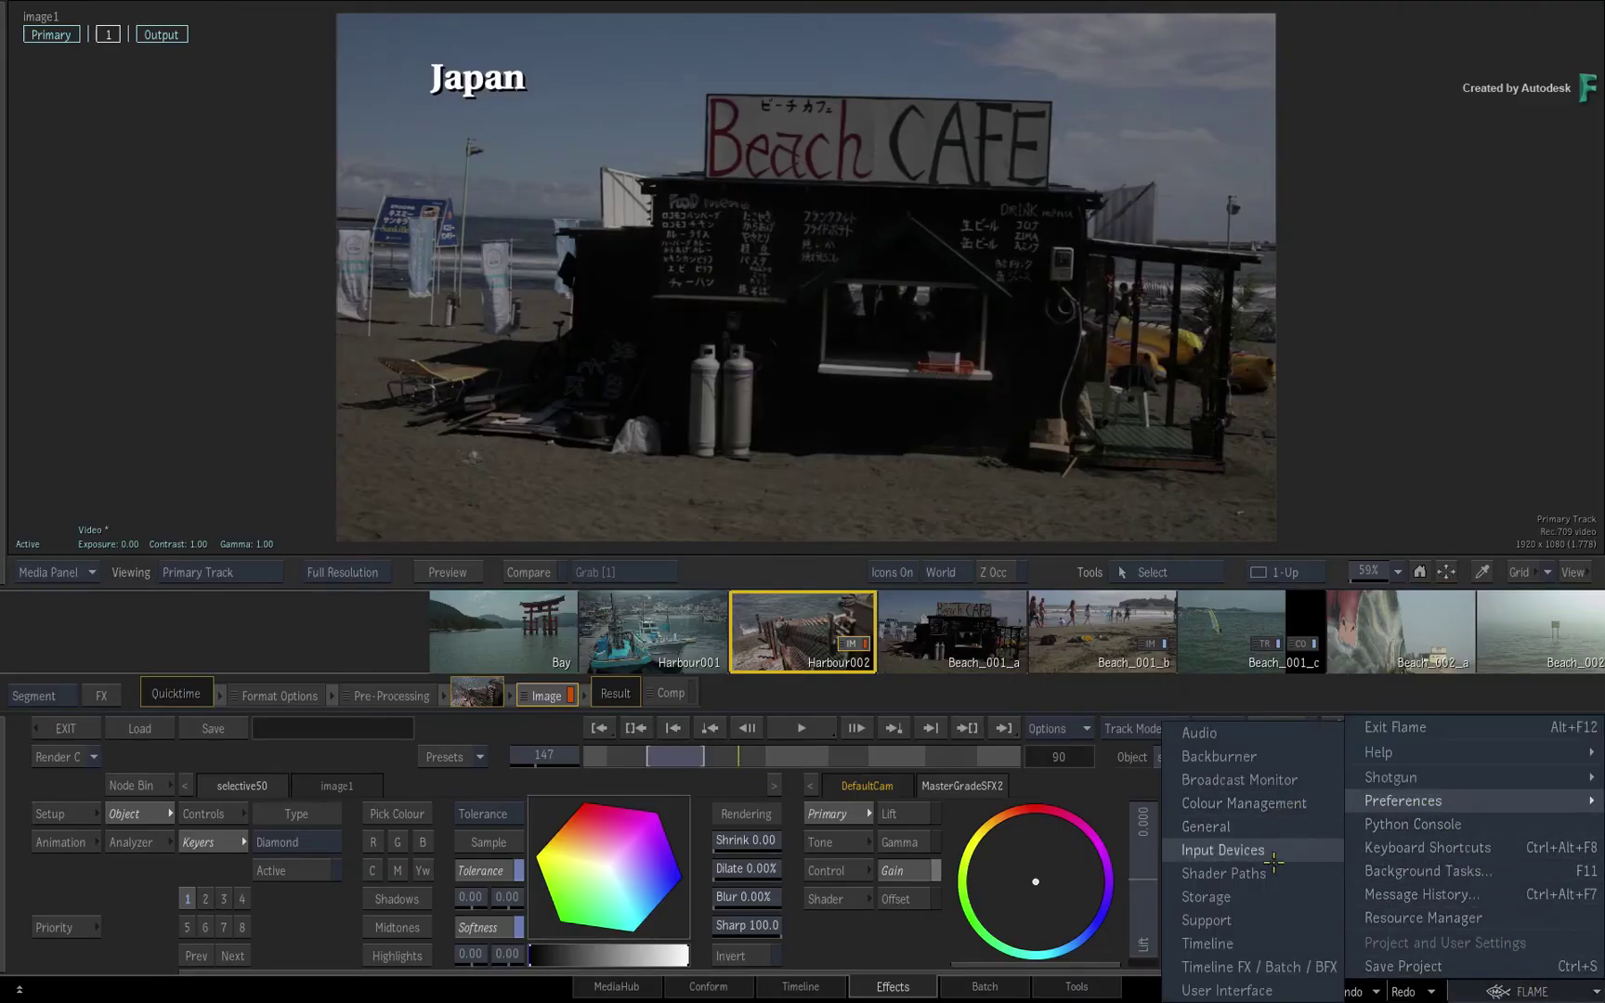
click(1269, 966)
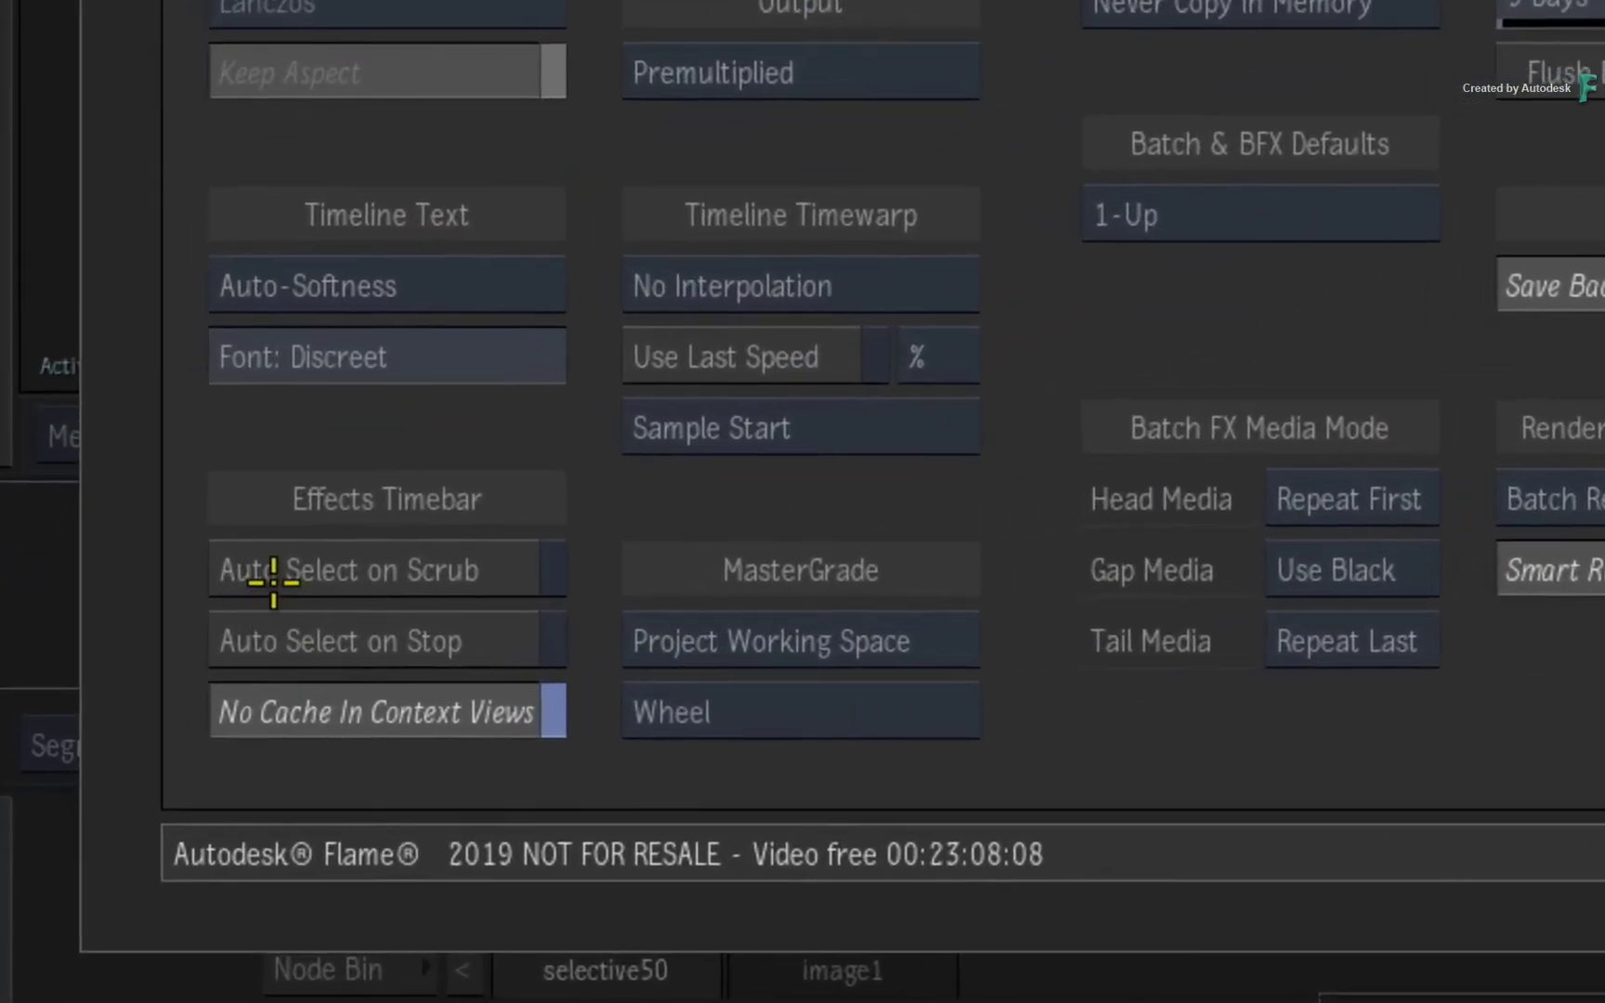
click(488, 569)
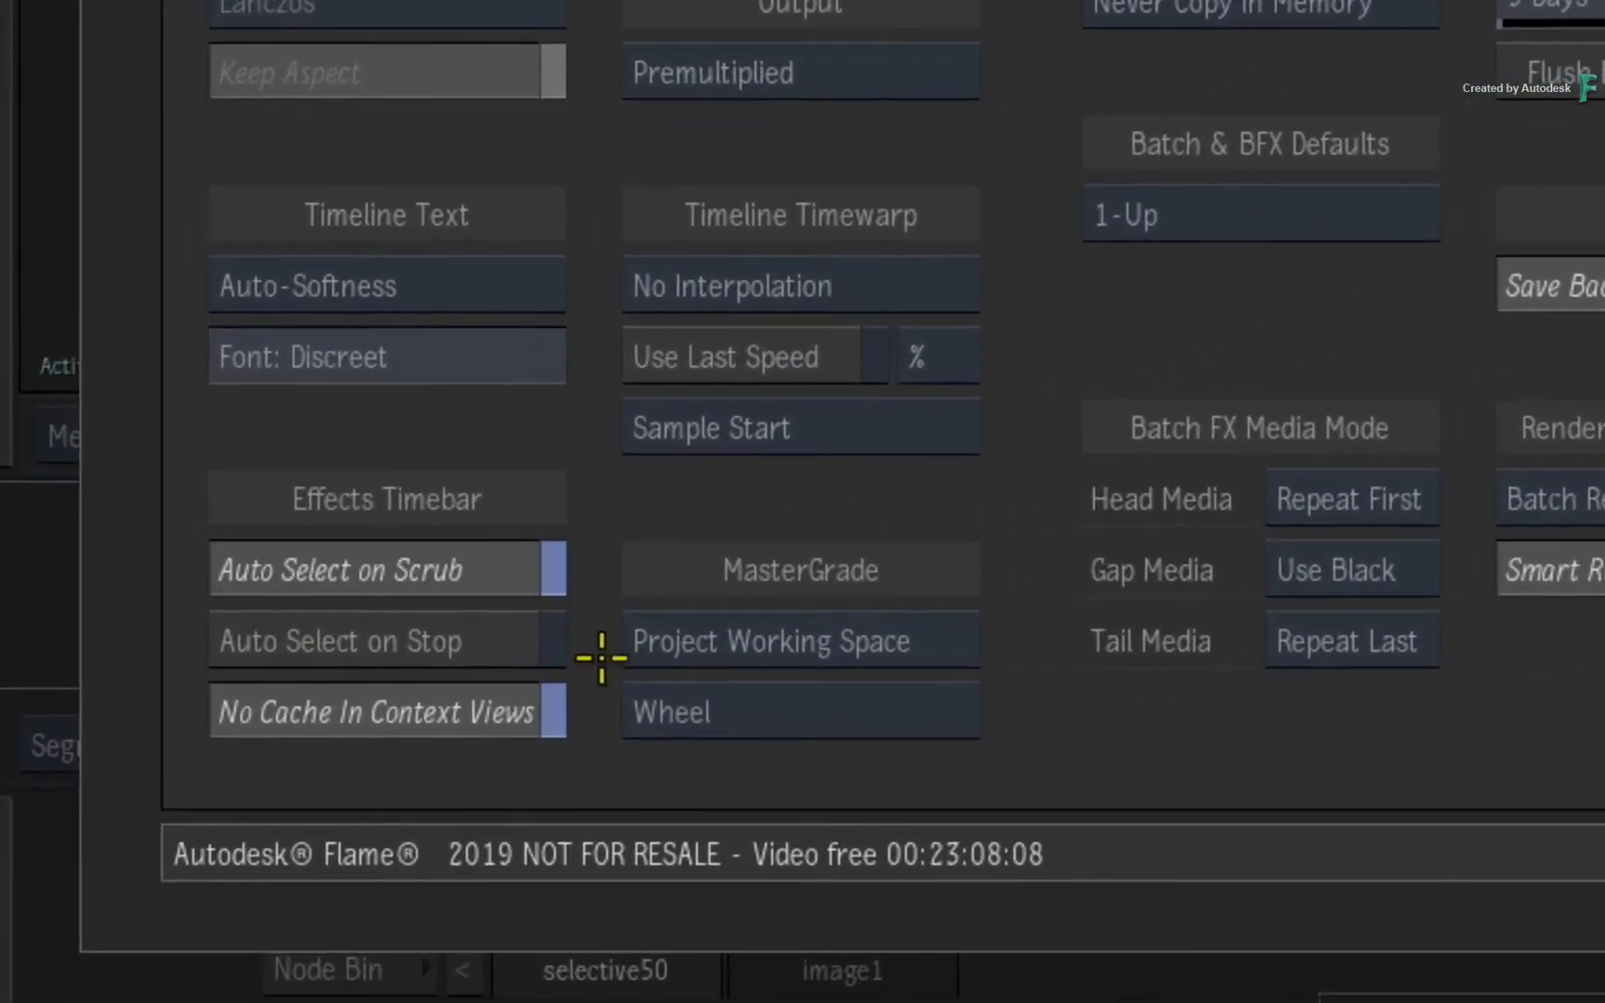
click(506, 649)
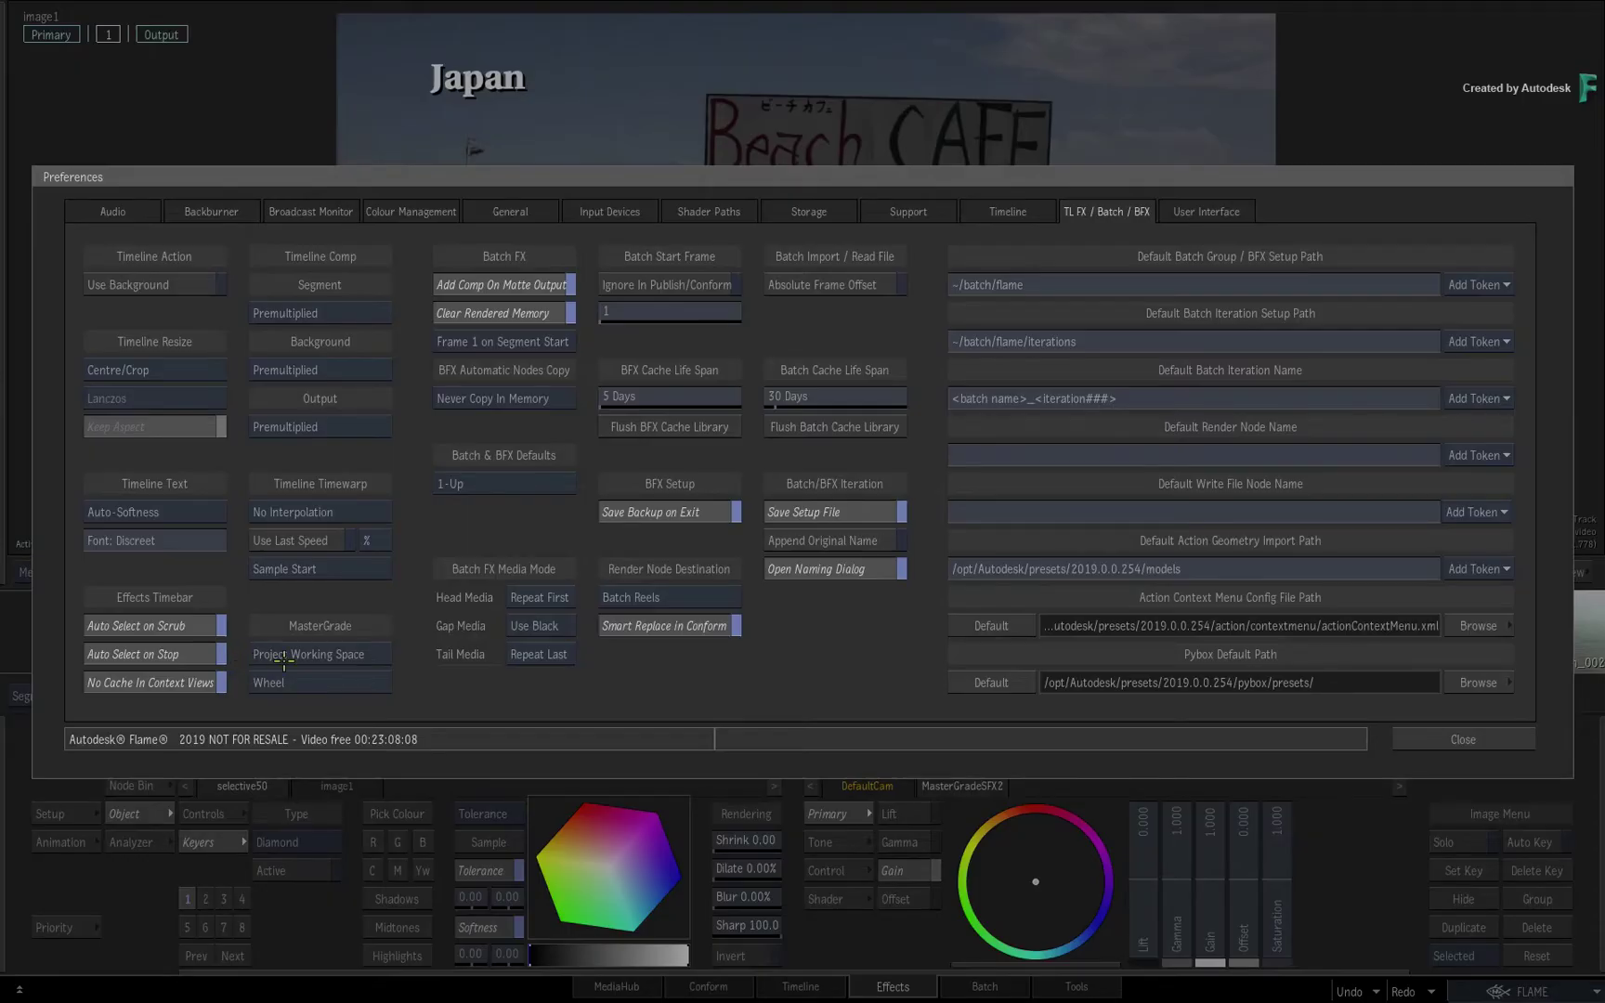
click(1435, 735)
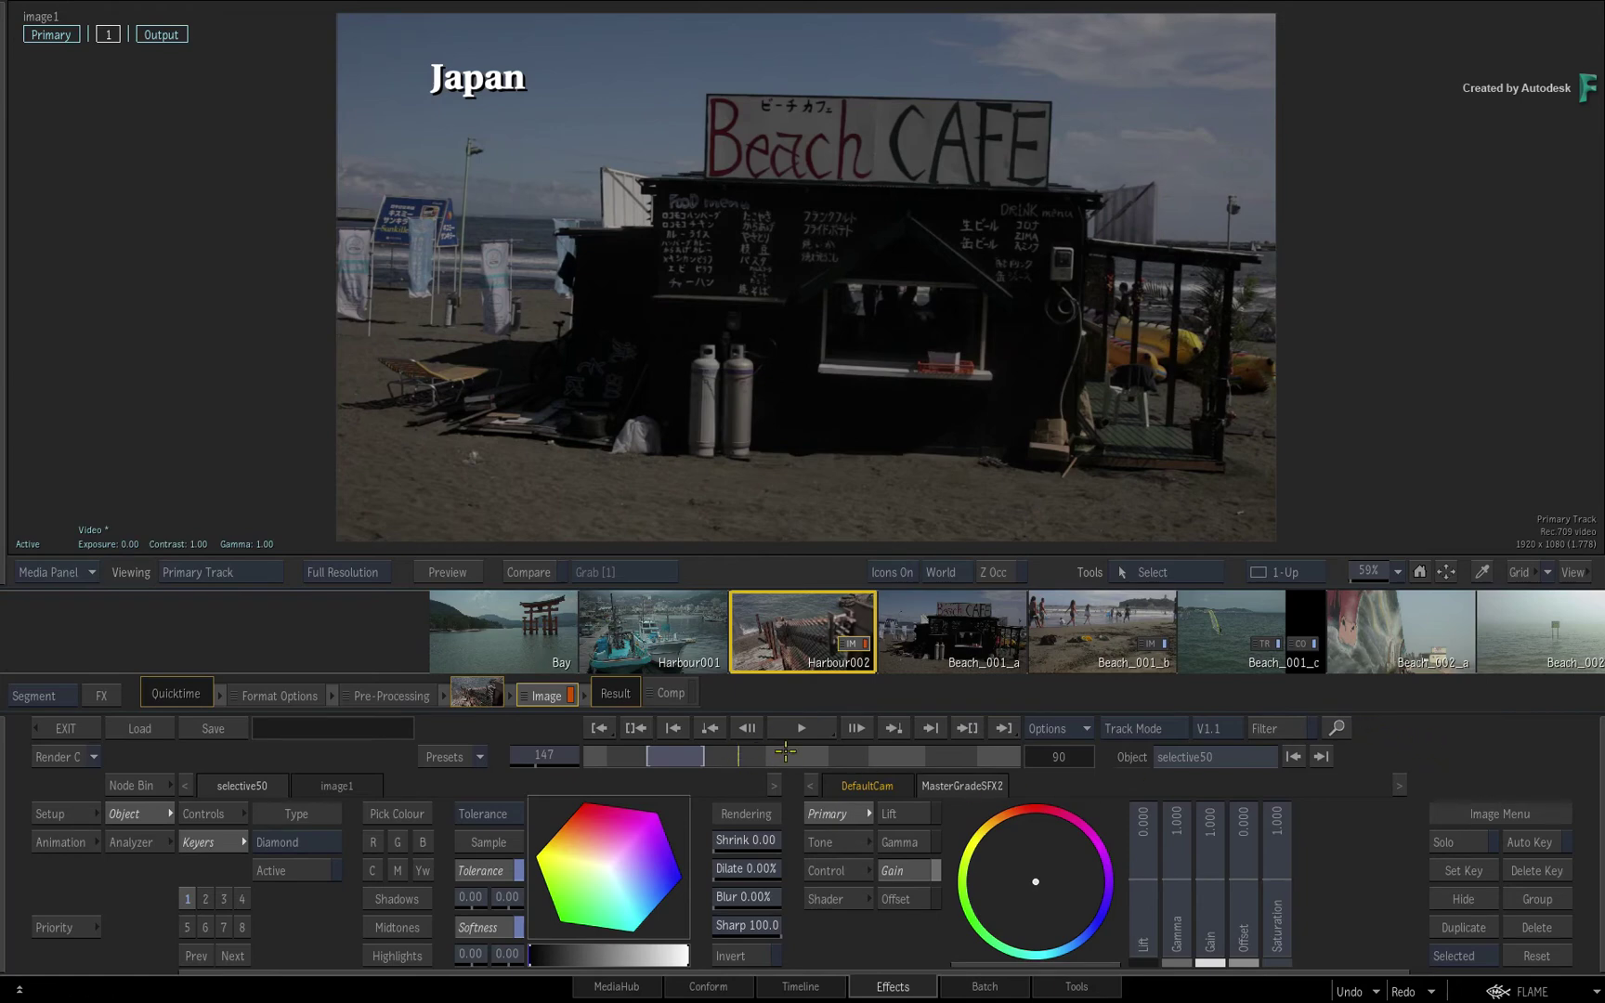
Jump the timebar to Beach_001_b, then Harbour002, and start playback
click(745, 757)
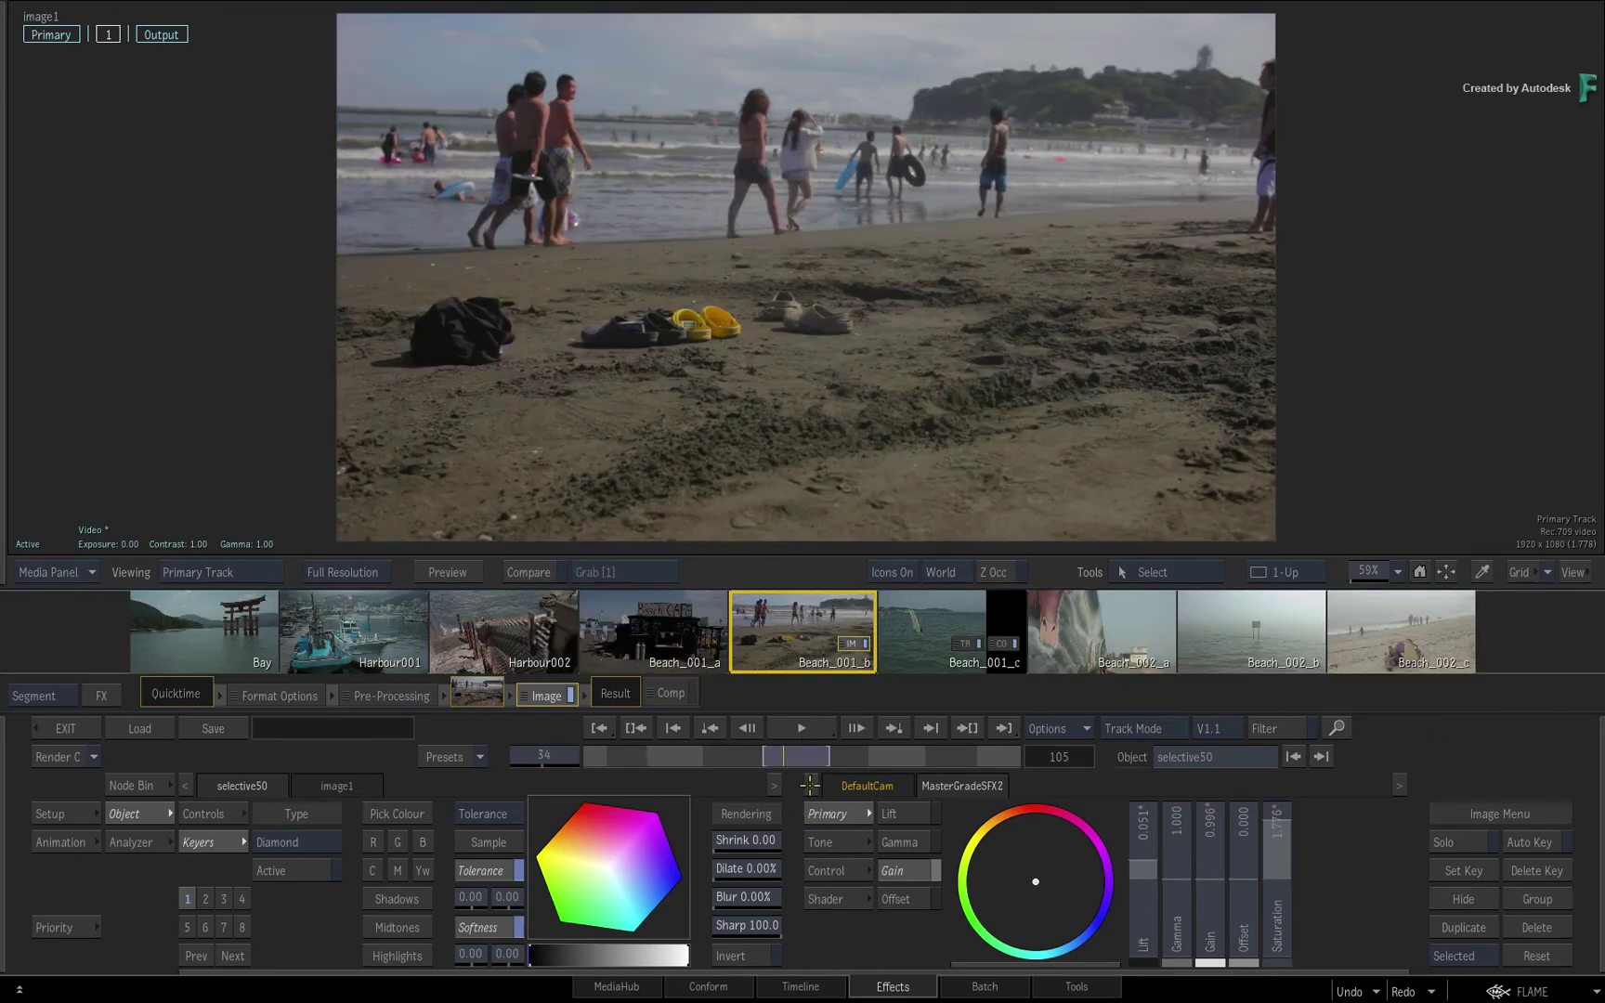
click(678, 757)
key(space)
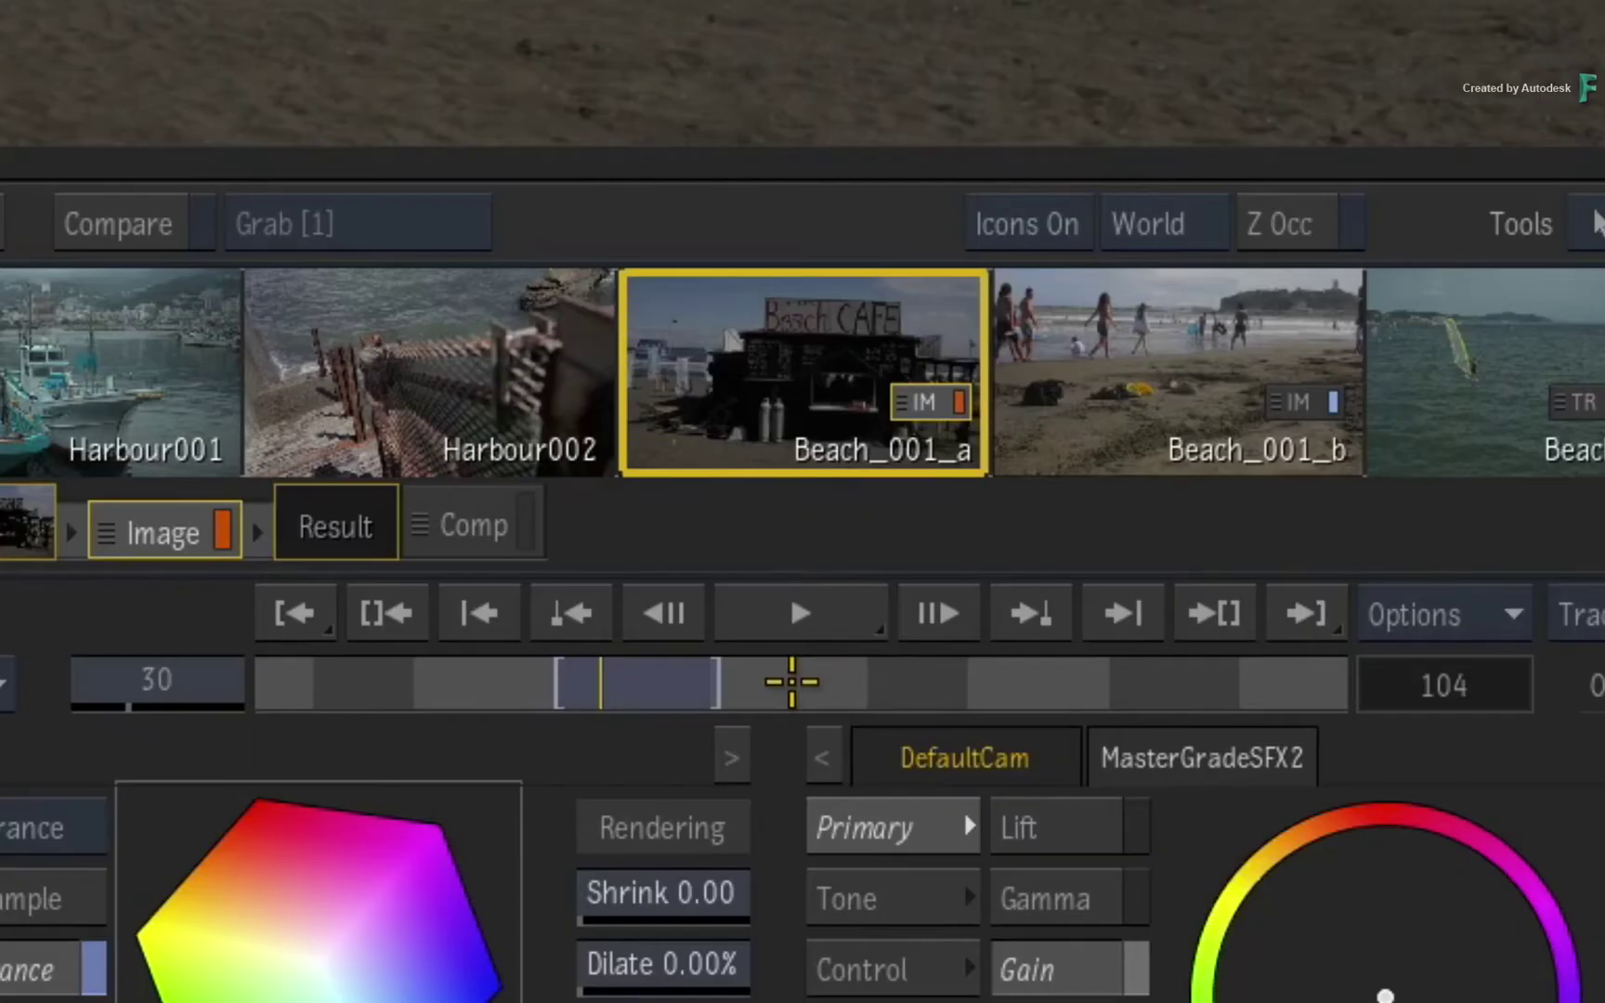
Jump to Beach_002_a, Beach_002_b and Harbour001, then scrub onto Harbour002
click(1008, 680)
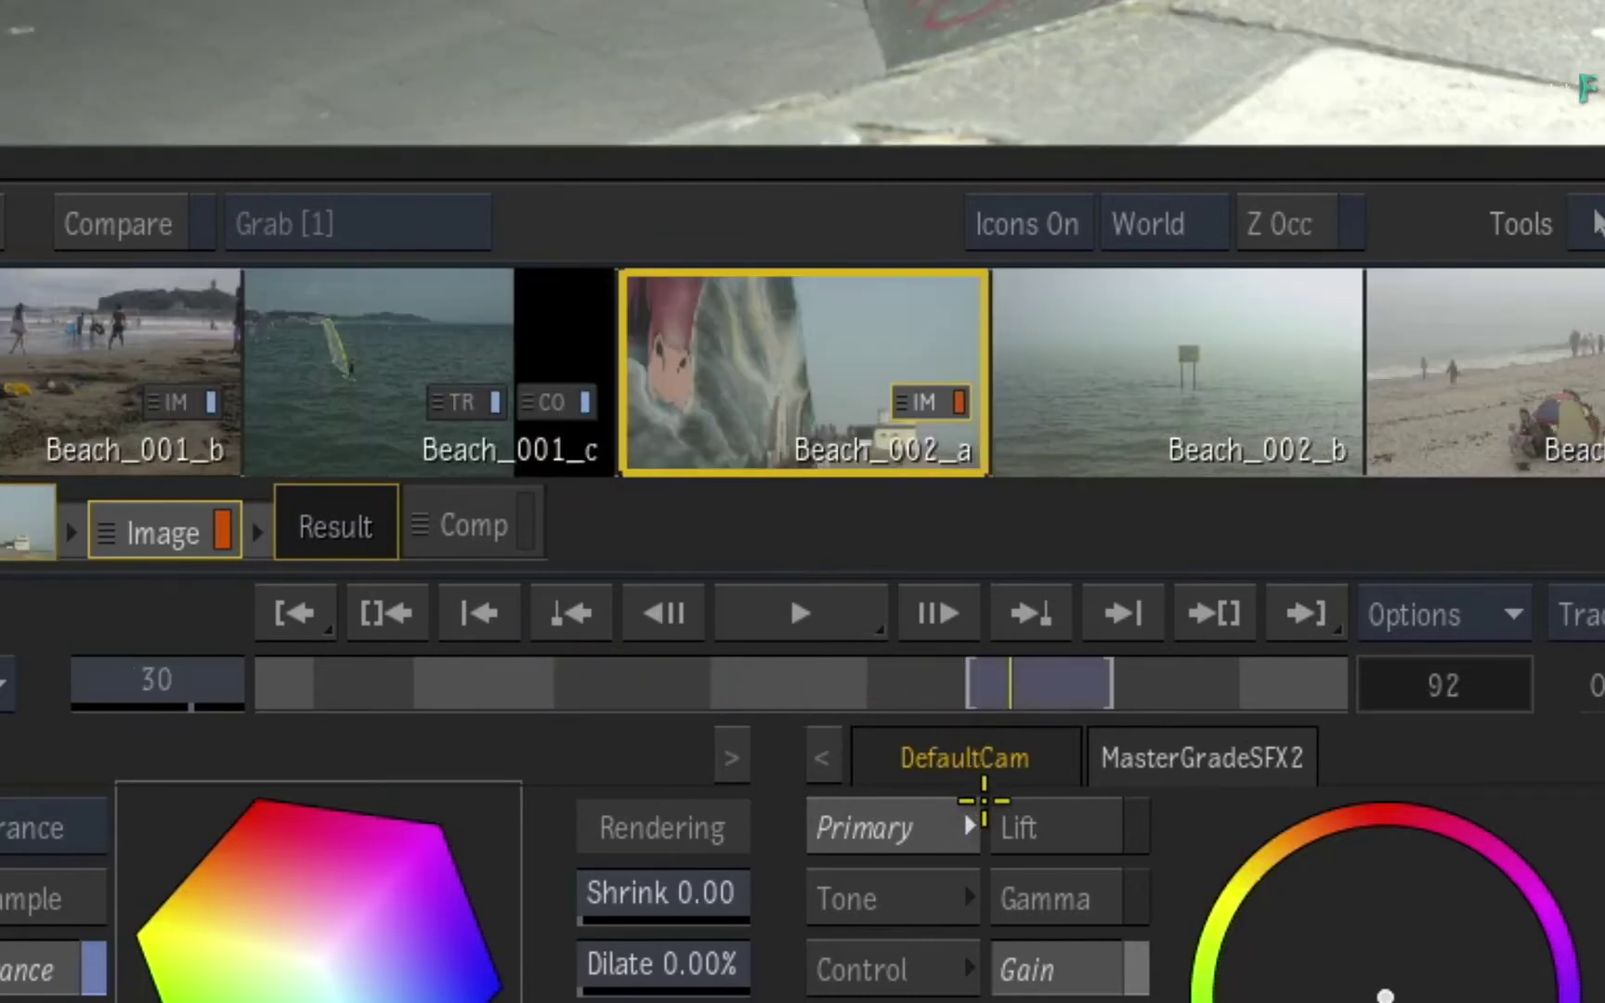
click(1132, 697)
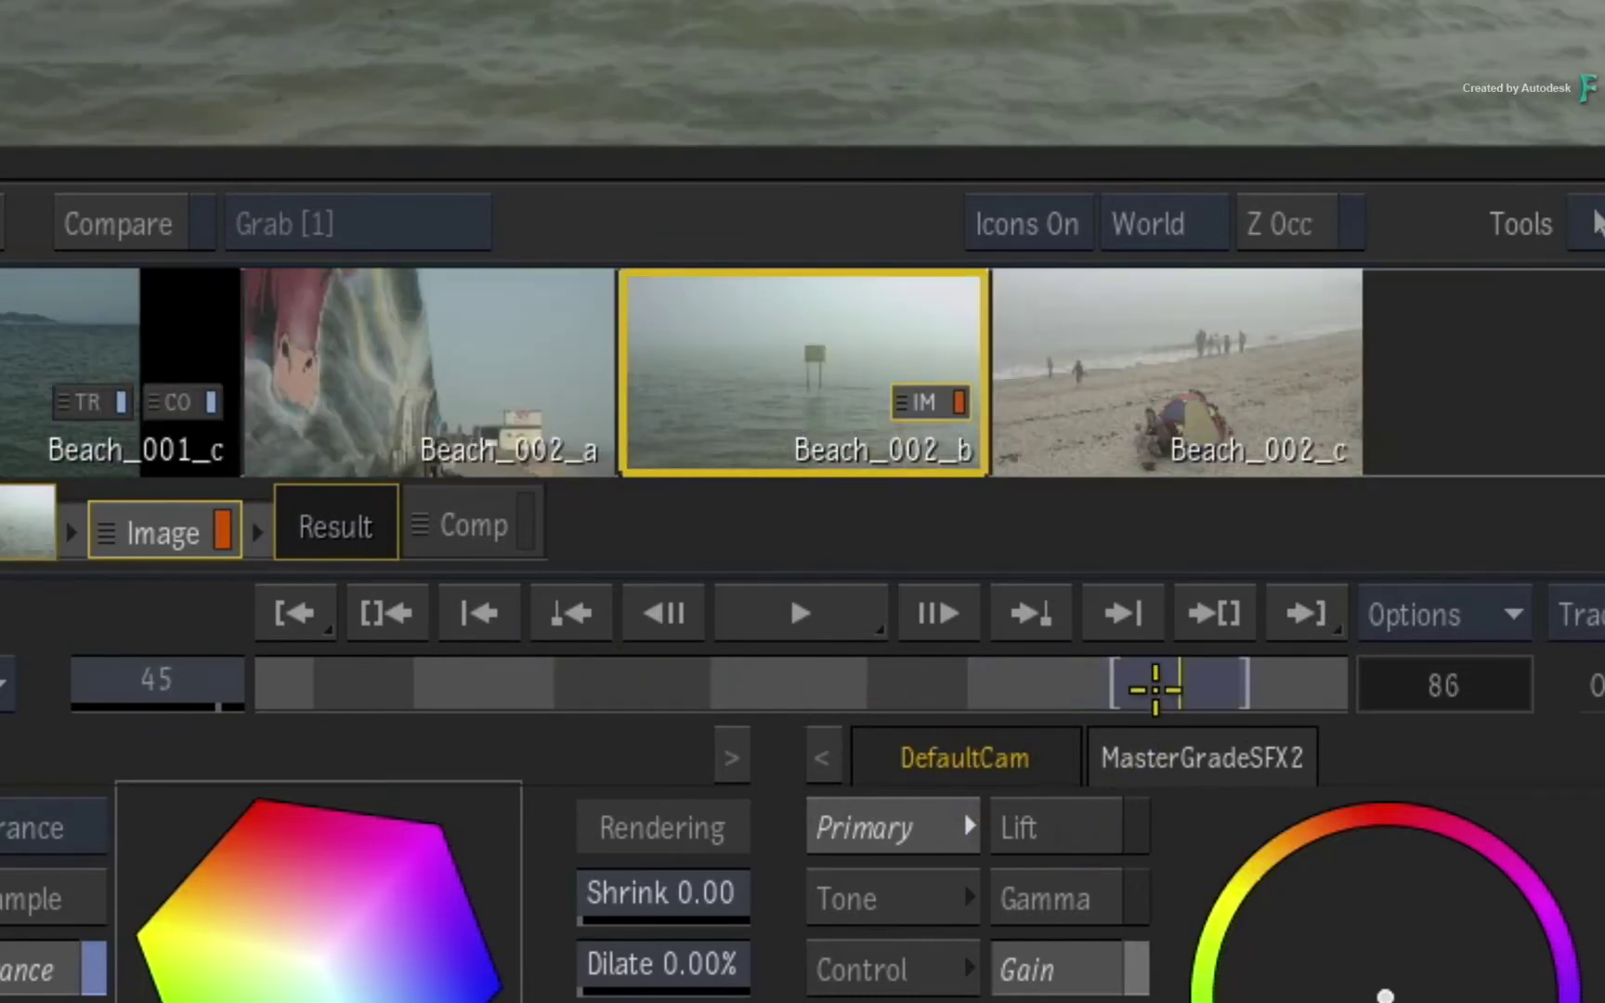
click(363, 683)
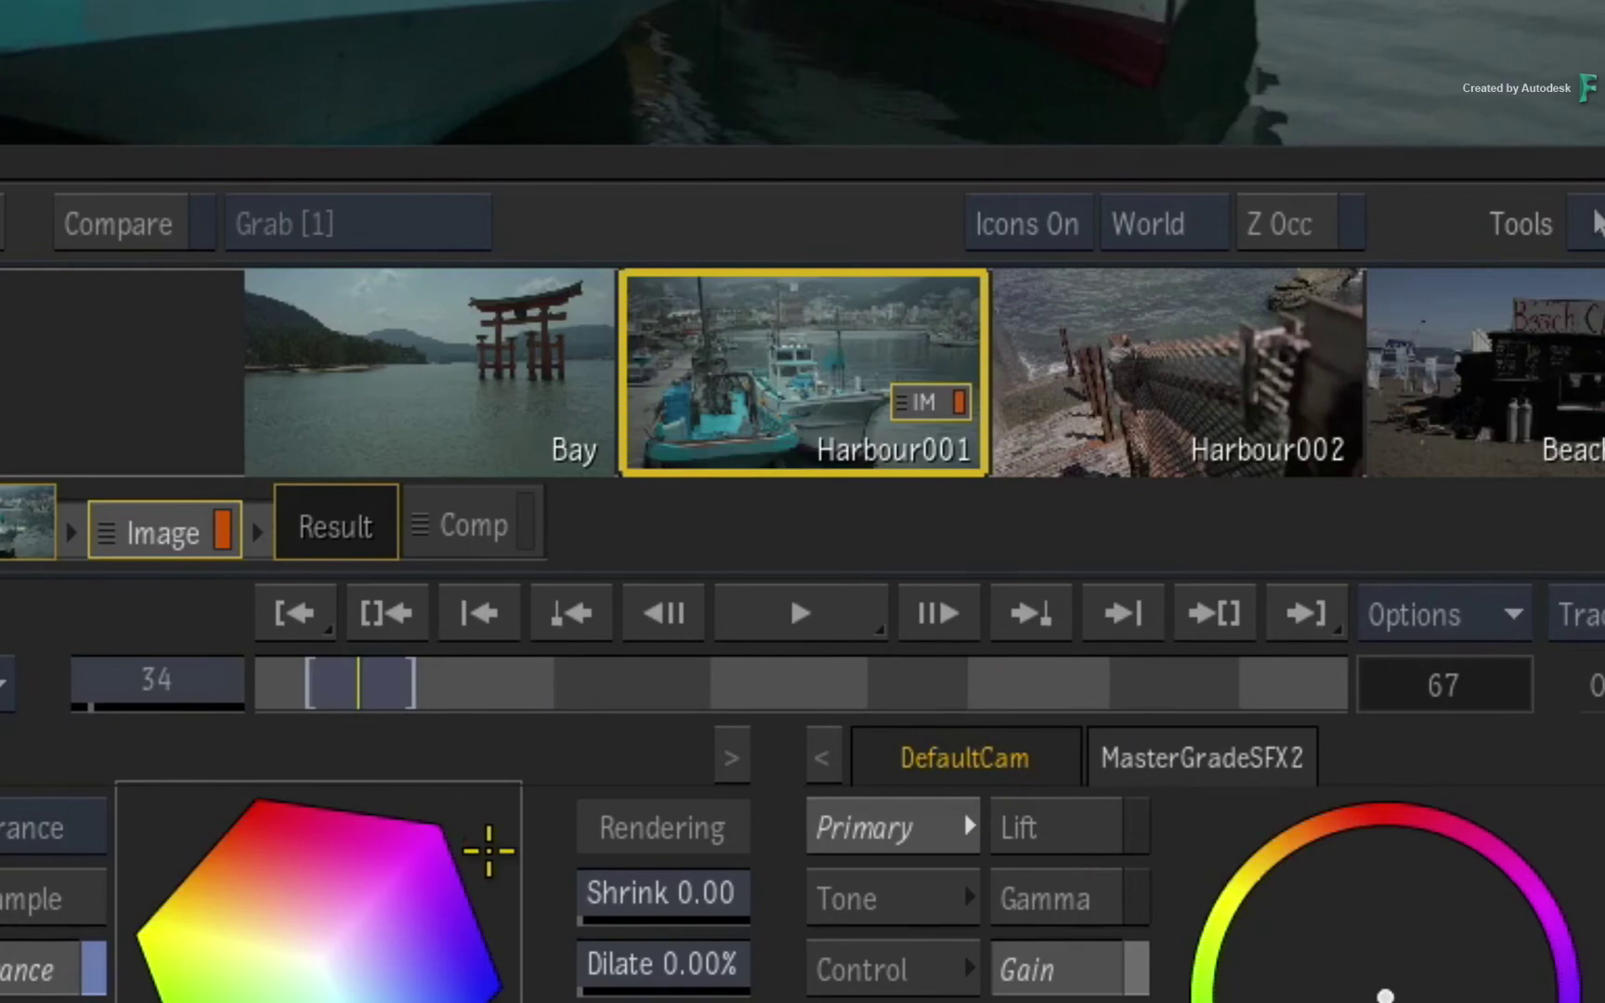
drag(464, 671, 732, 792)
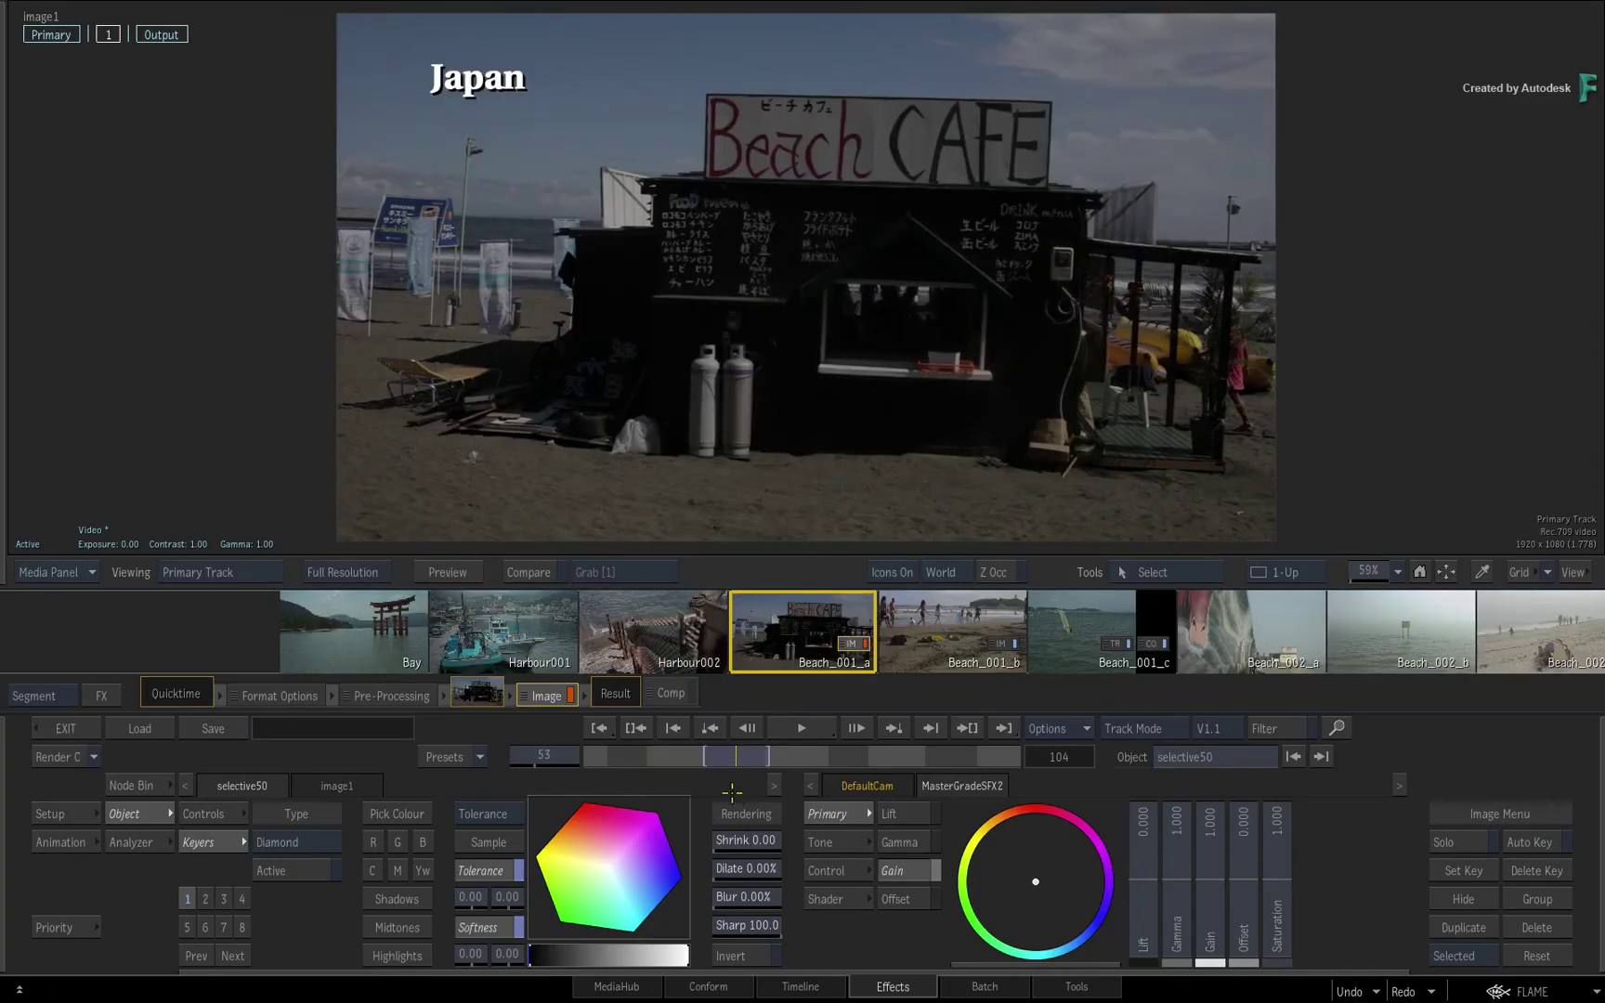
Turn off Auto Select on Scrub and on Stop, then scrub back to the Bay shot
key(ctrl+shift+p)
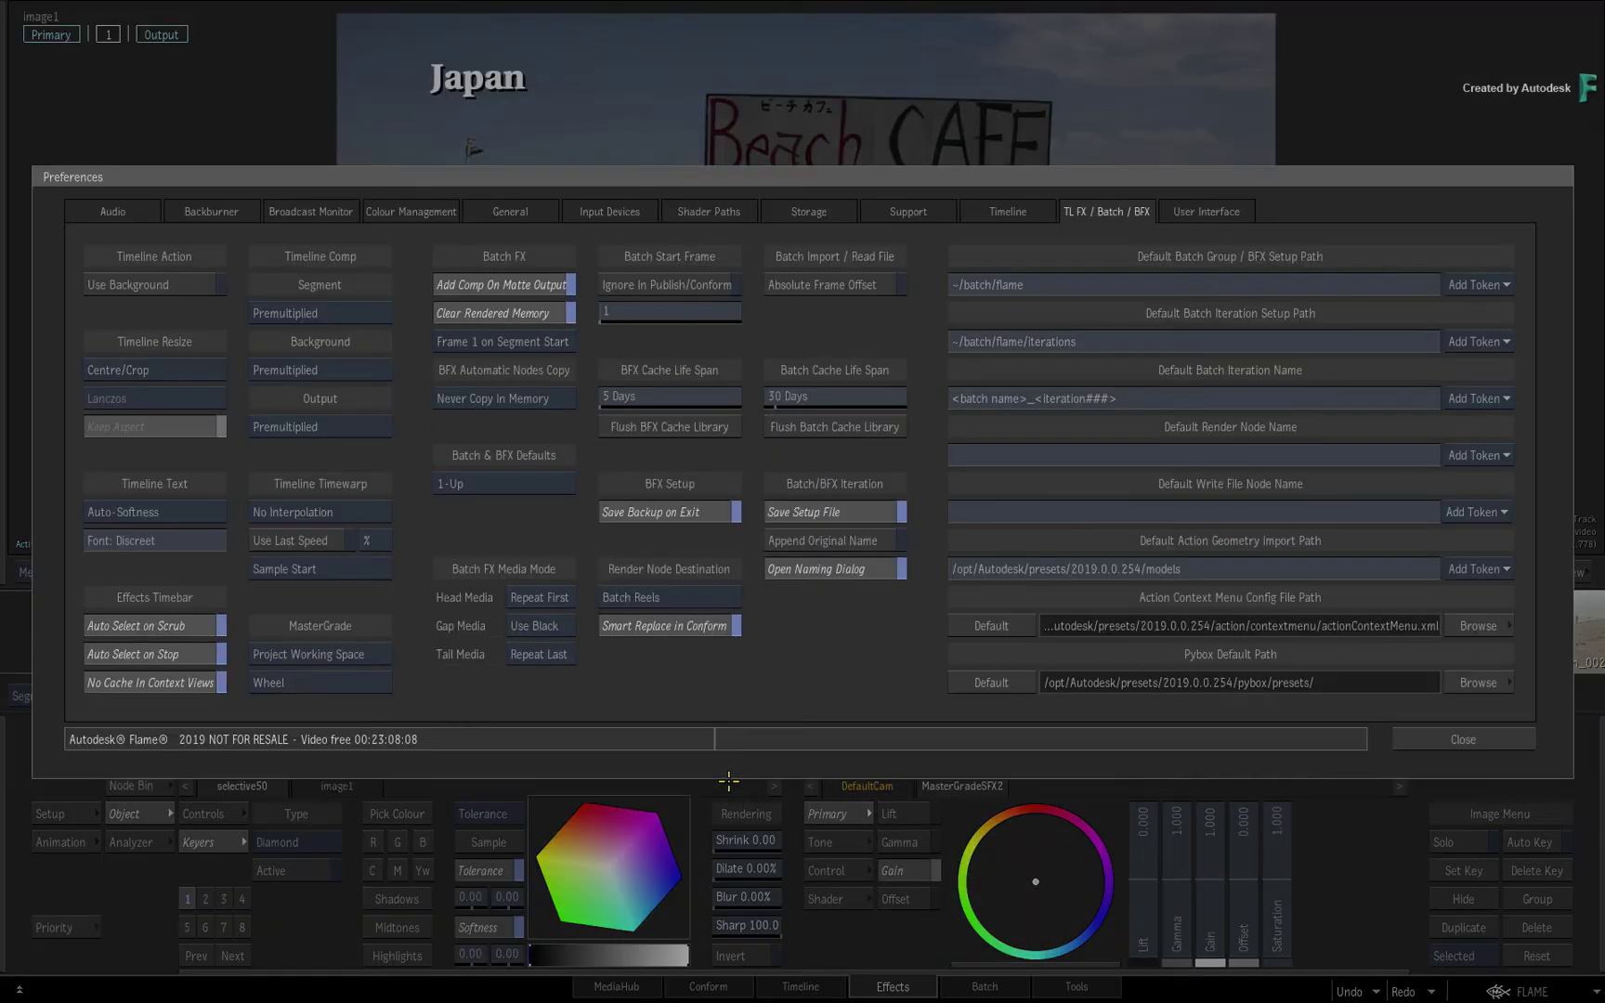
click(213, 629)
click(219, 655)
click(1462, 740)
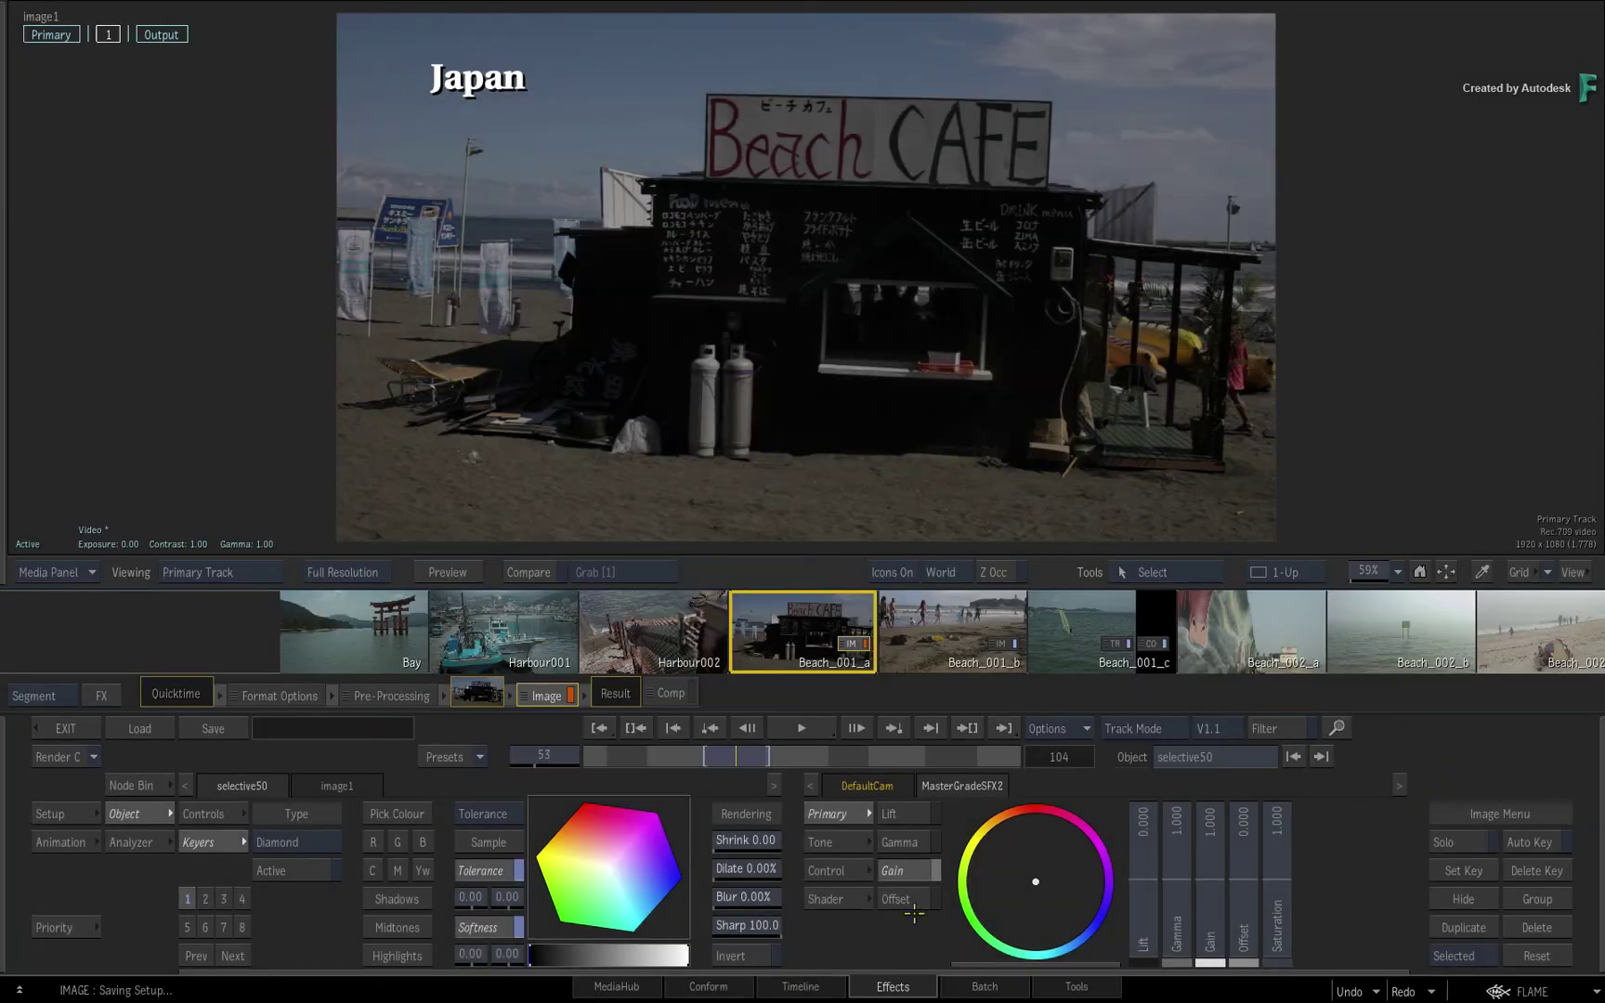
drag(740, 760, 603, 758)
Play and stop from the Bay shot, then select Beach_001_c and advance it to frame 44
click(800, 727)
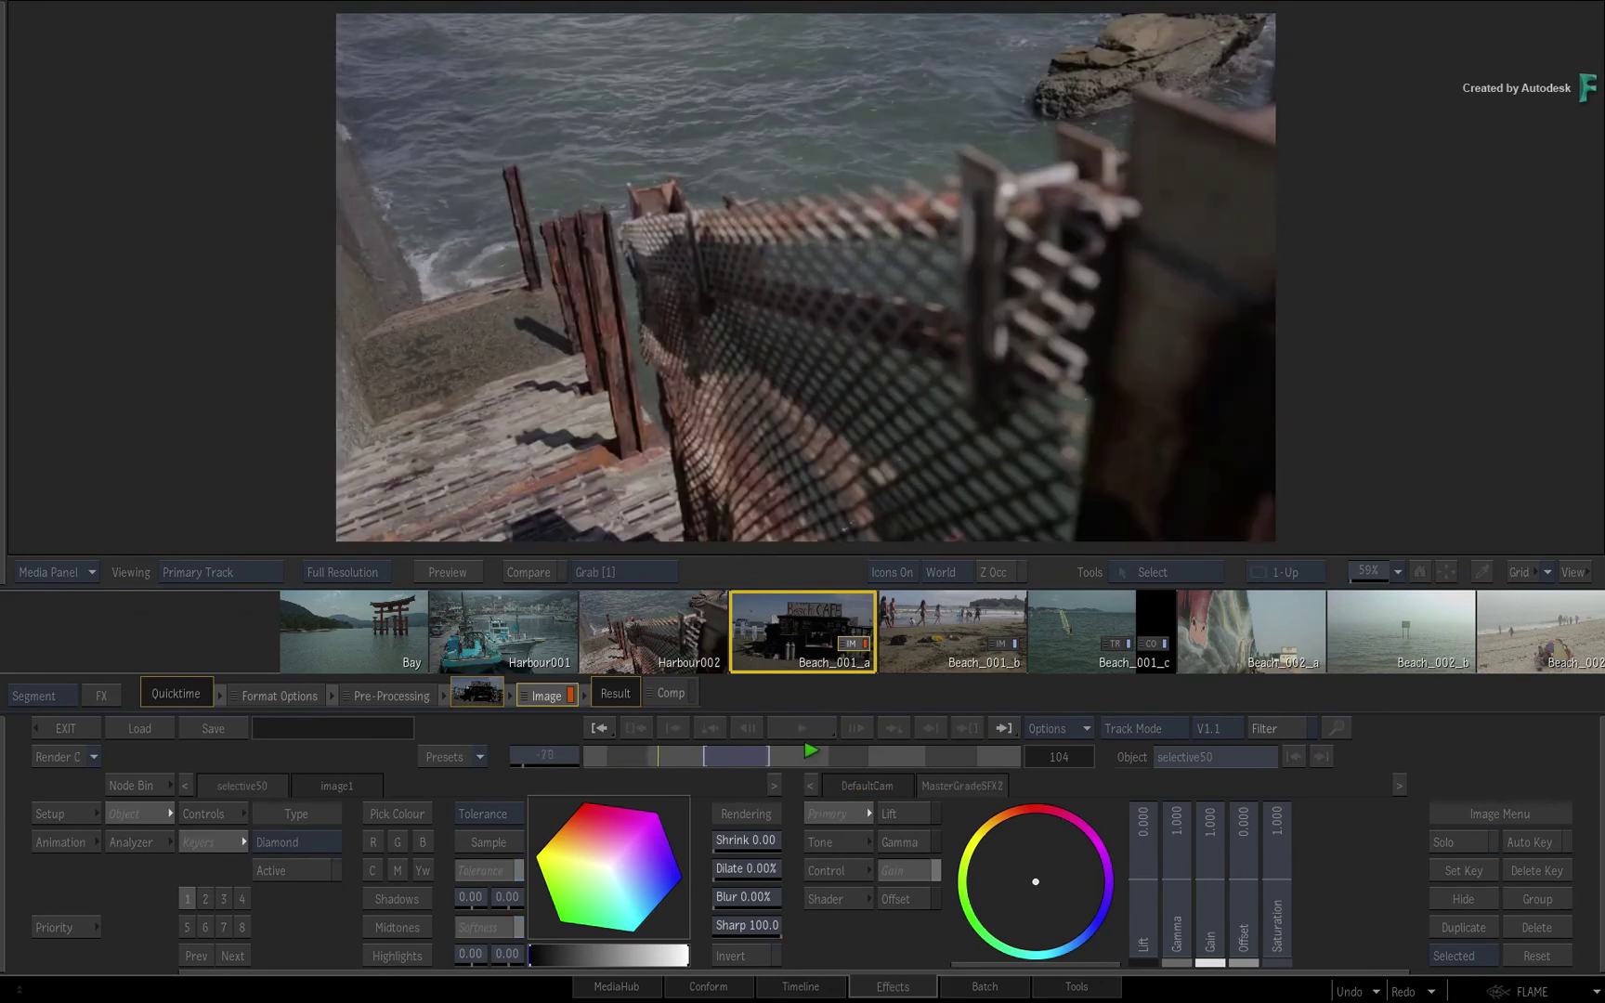
key(space)
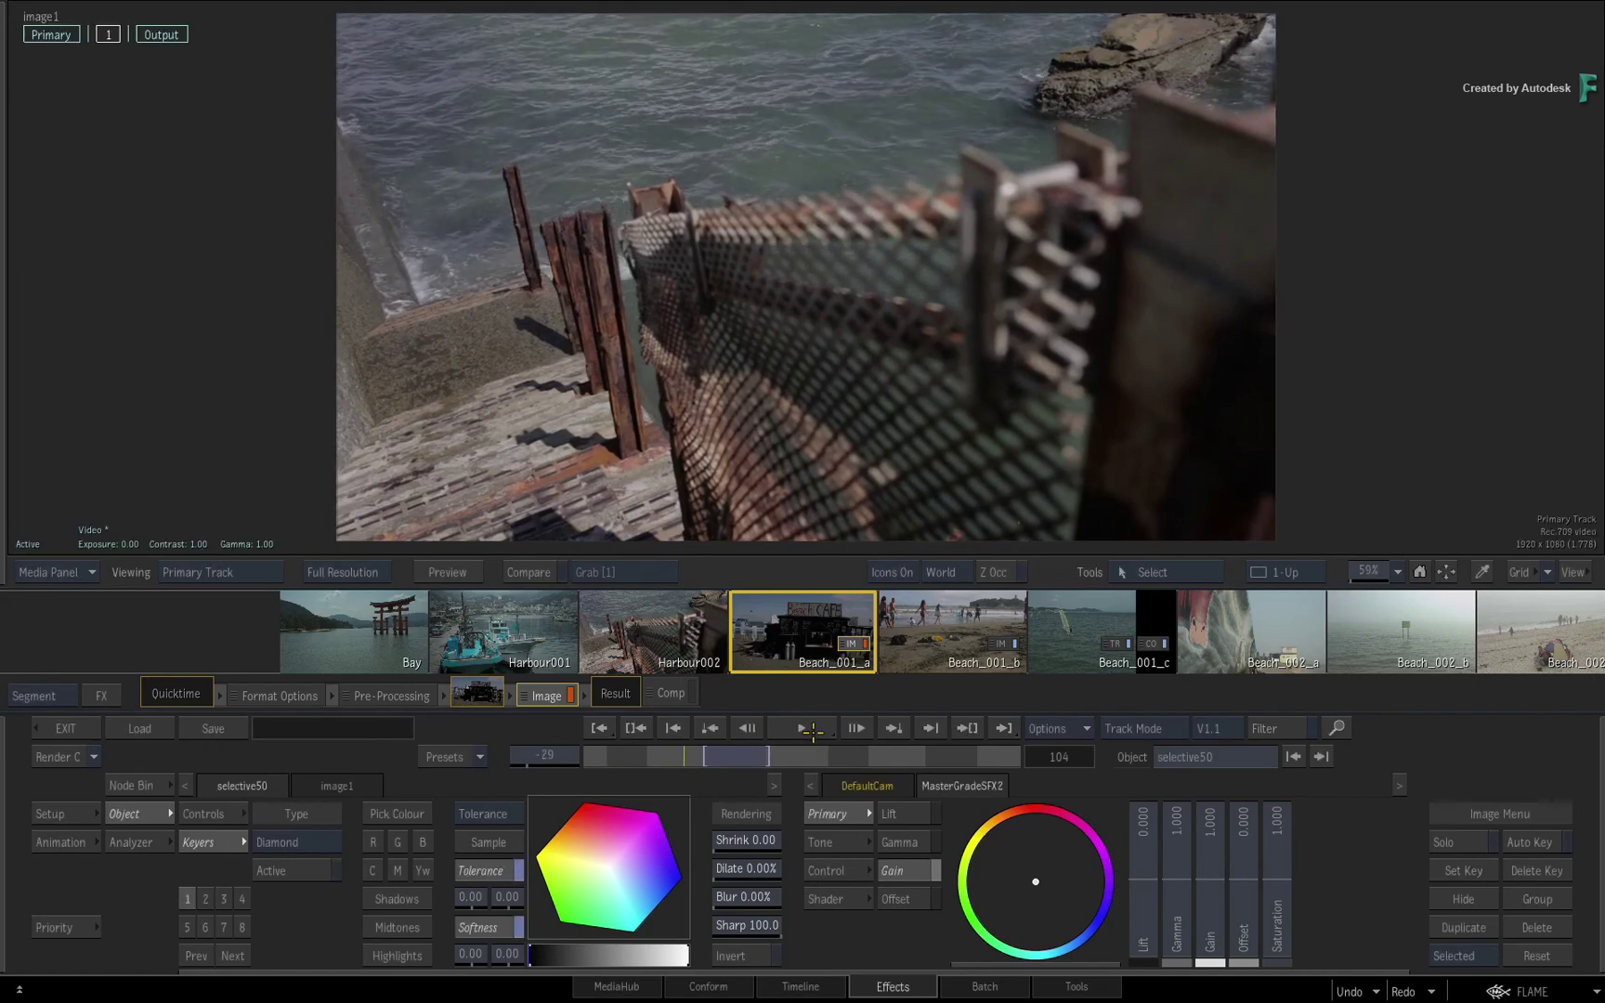
click(1089, 613)
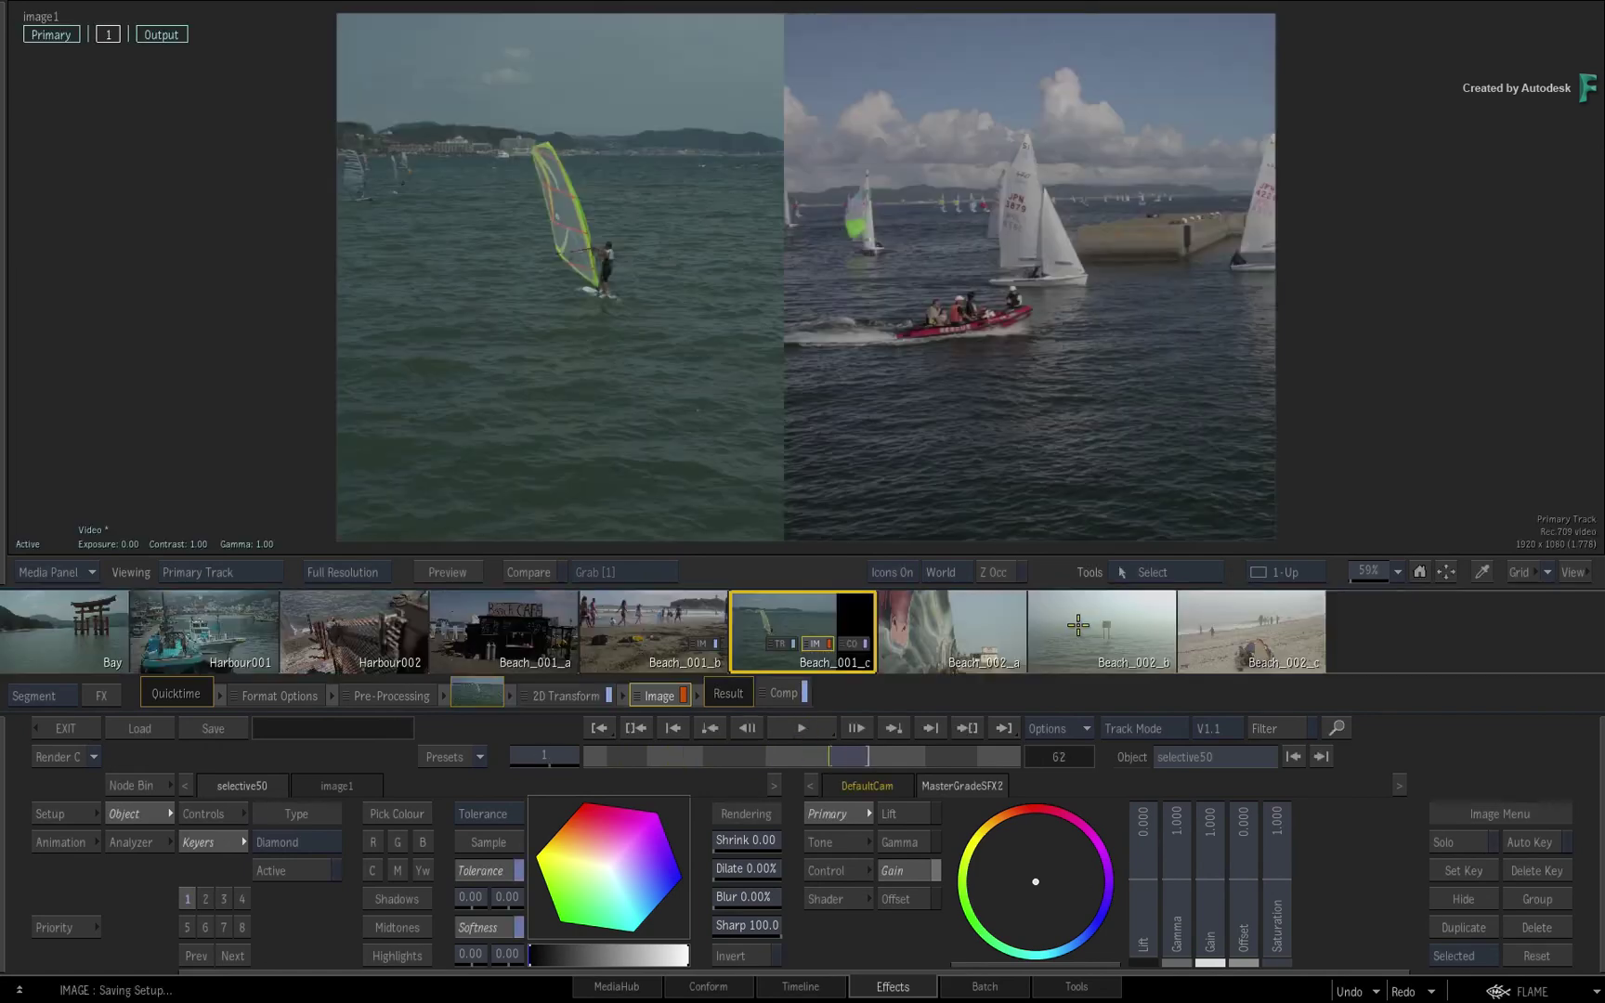
click(889, 730)
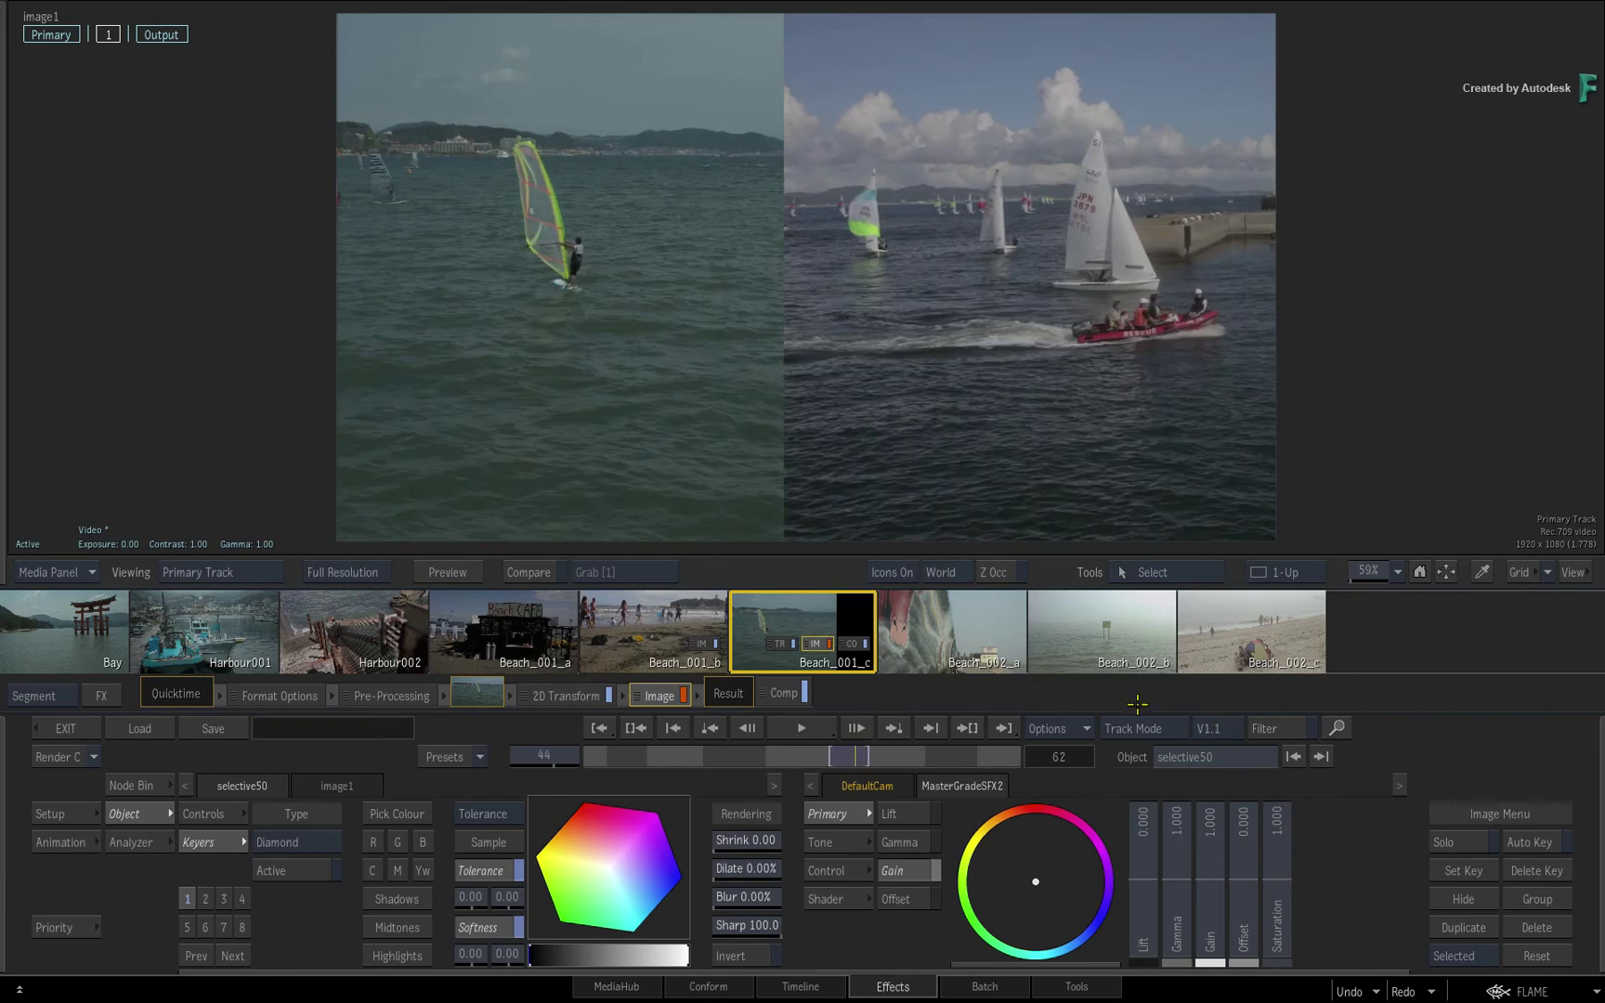
Slide the storyboard strip and select the Harbour002 shot
drag(483, 630, 677, 628)
click(678, 631)
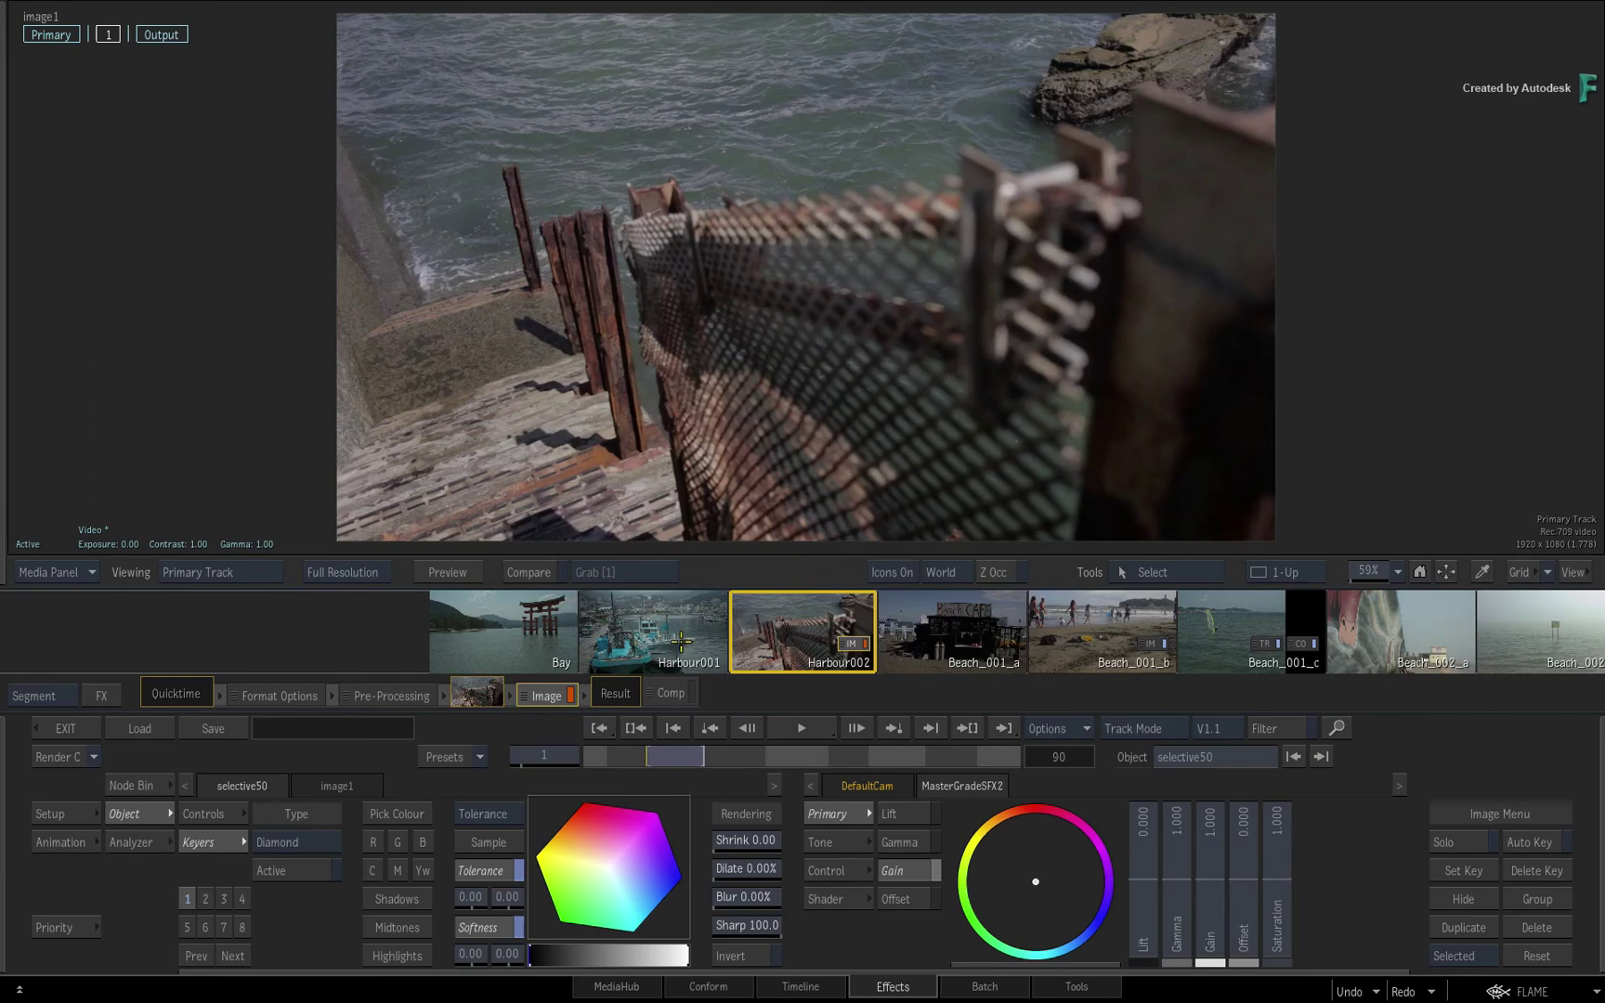
drag(529, 630, 264, 662)
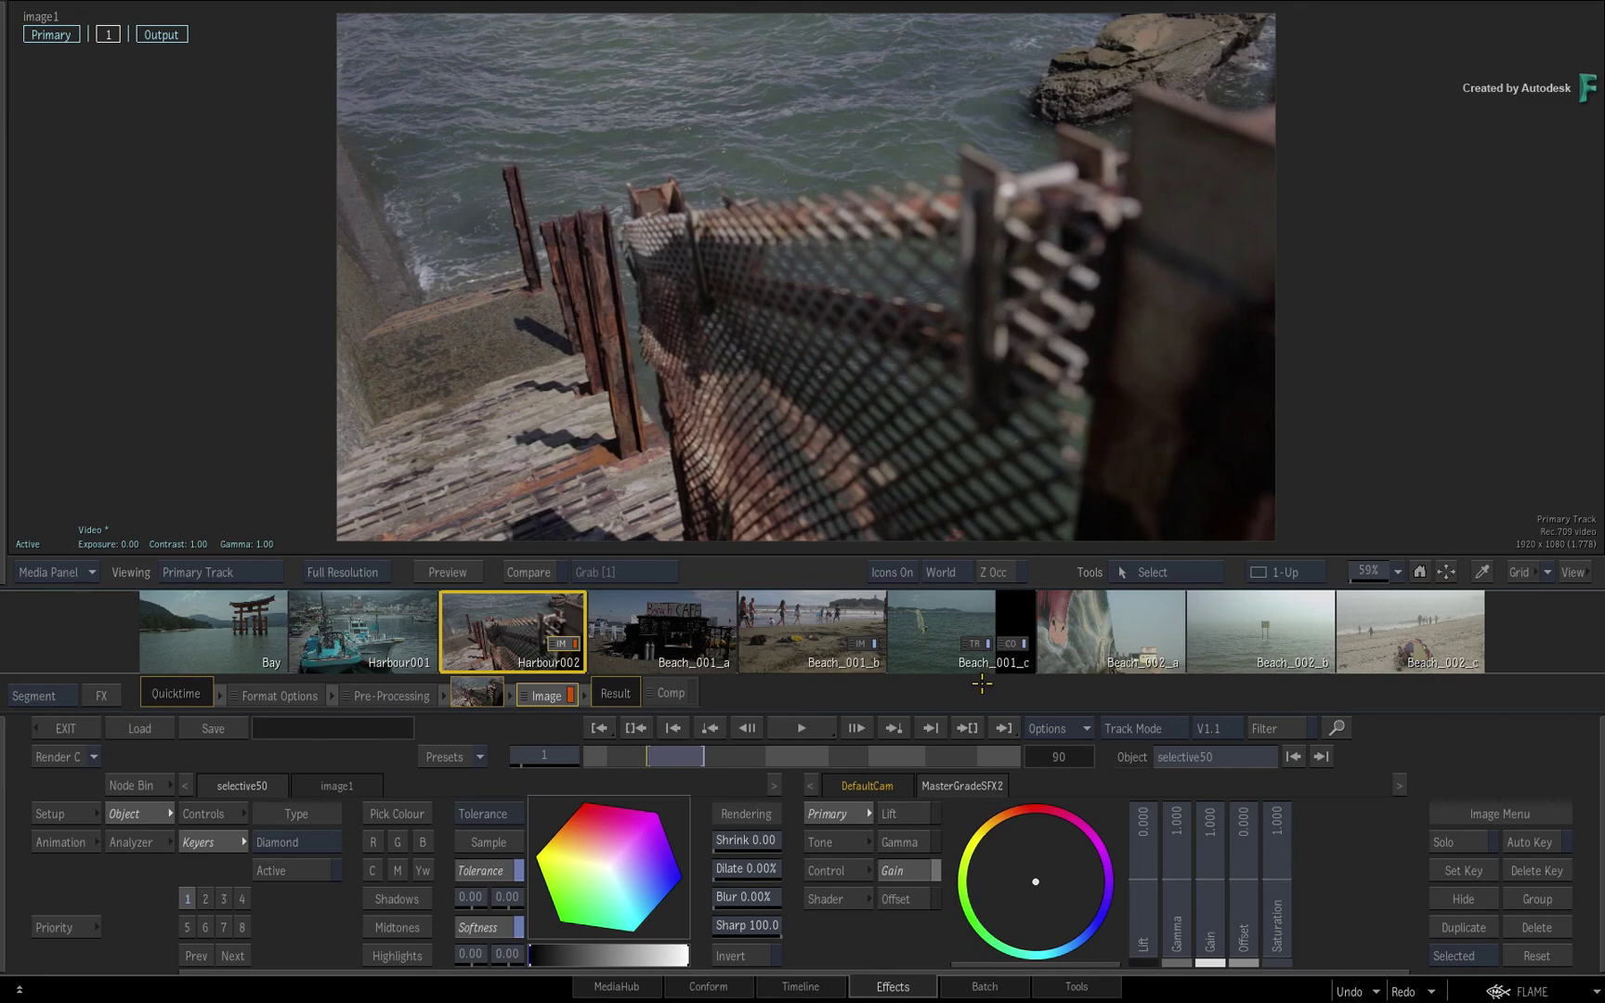
Select Beach_002_a, Beach_002_b and Beach_002_c in turn, then select Harbour001 at frame 1
click(1139, 623)
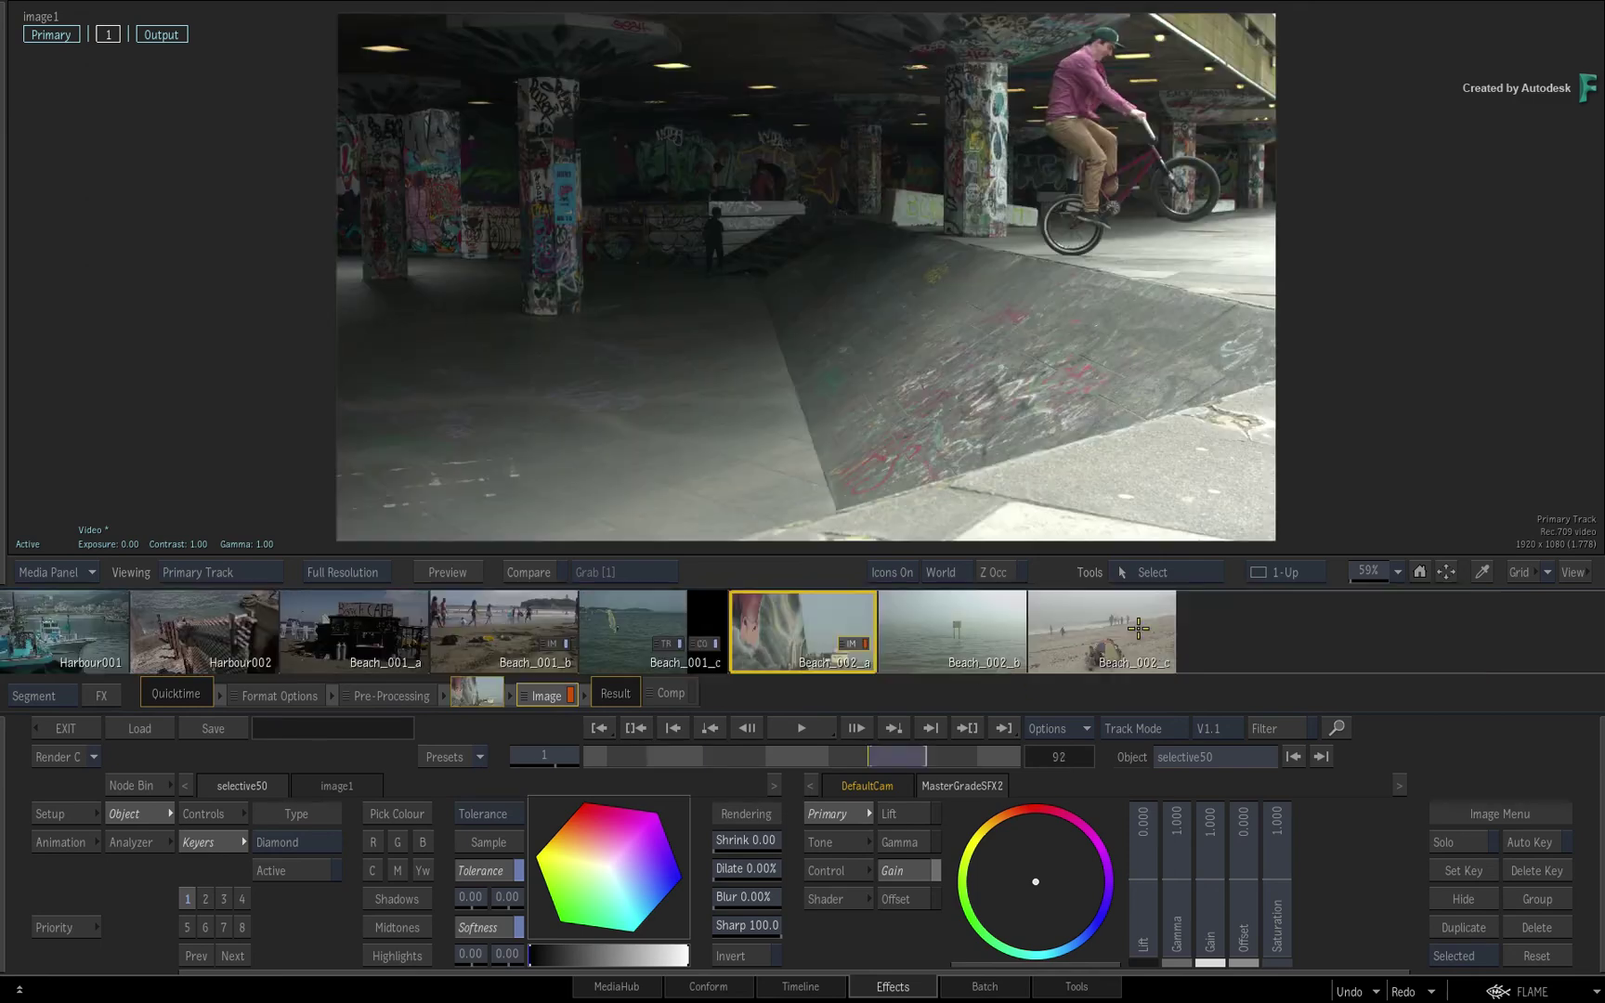
click(975, 622)
click(984, 645)
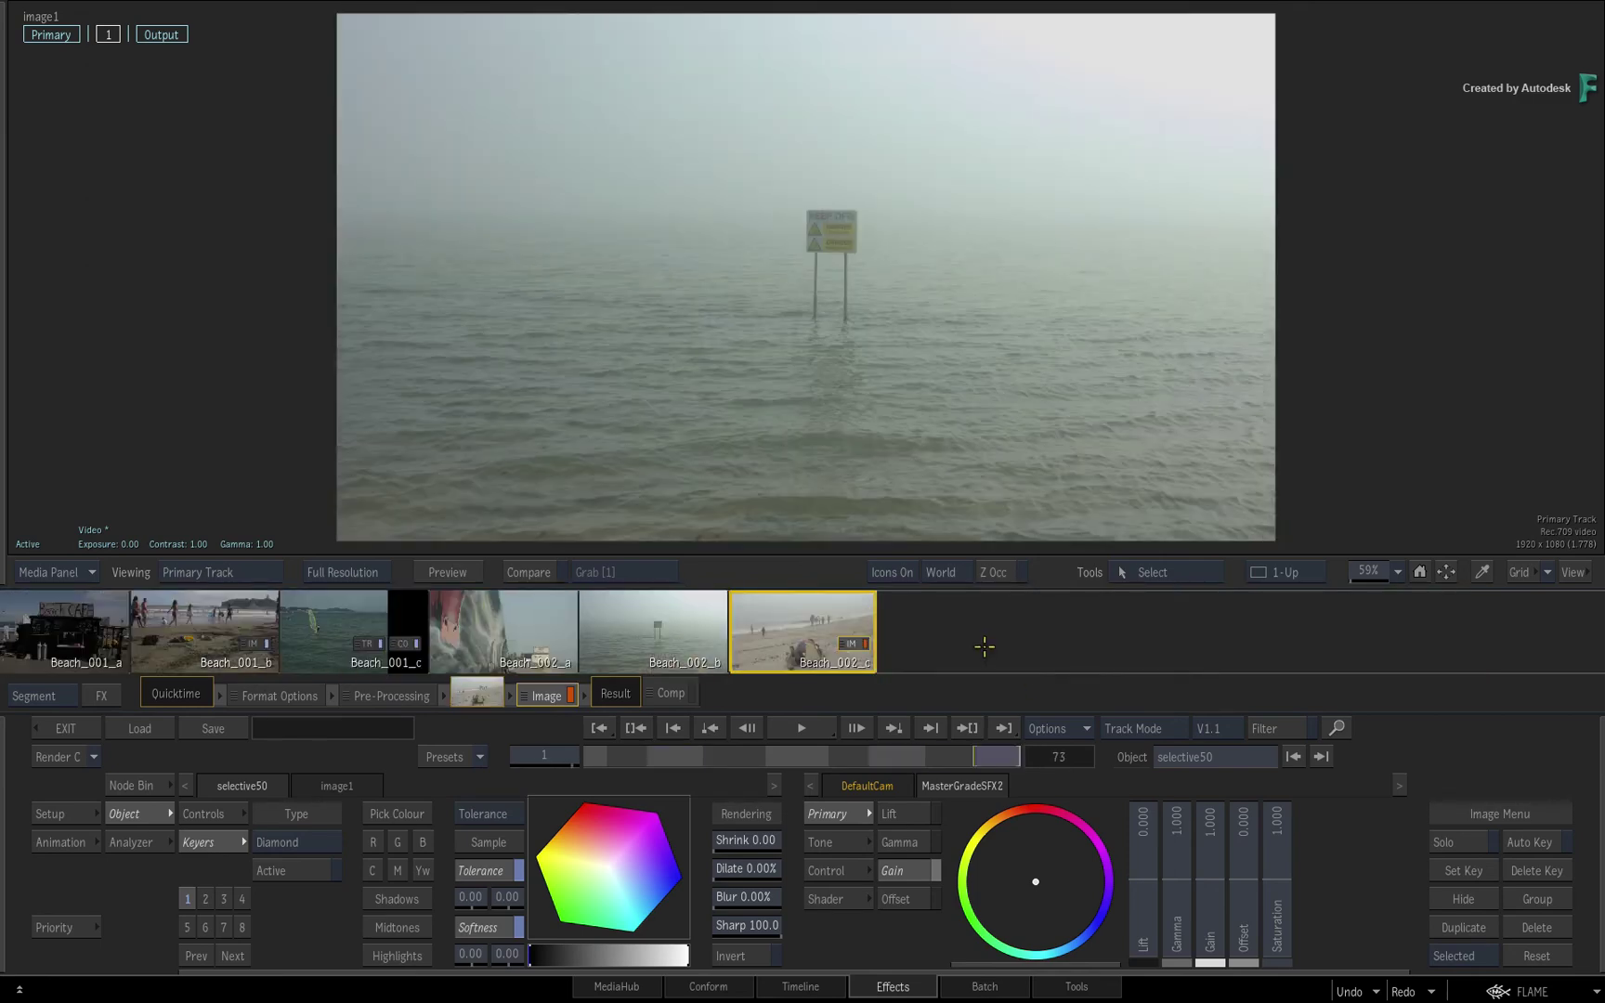
scroll(534, 631, up, 5)
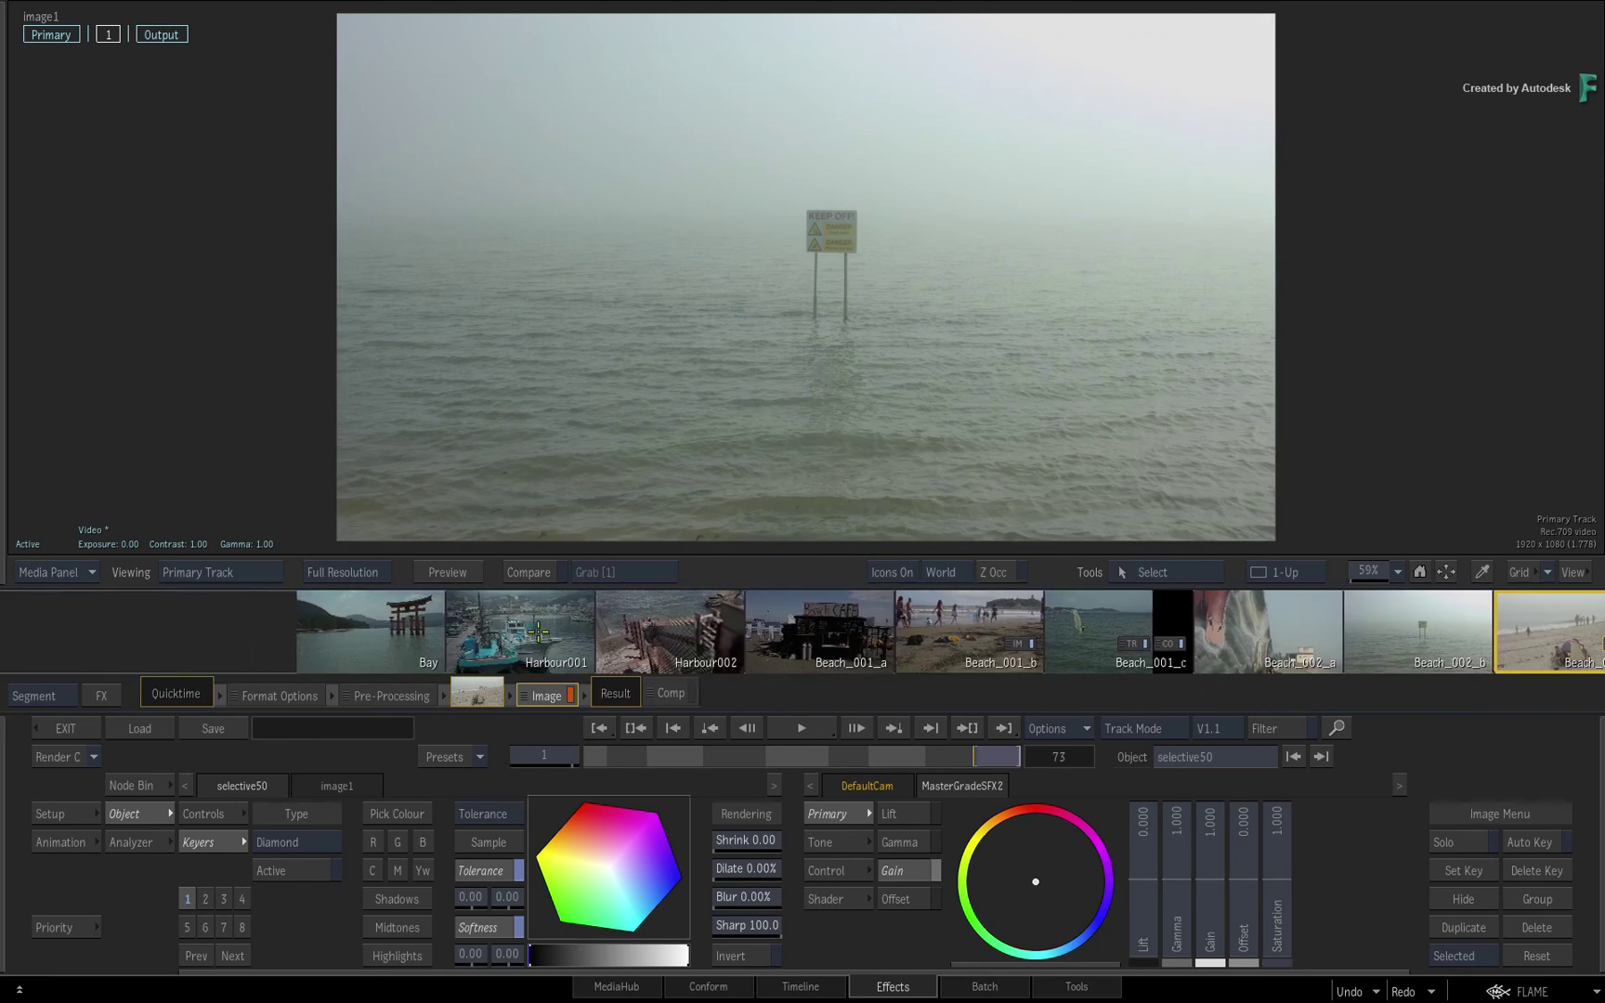
click(556, 646)
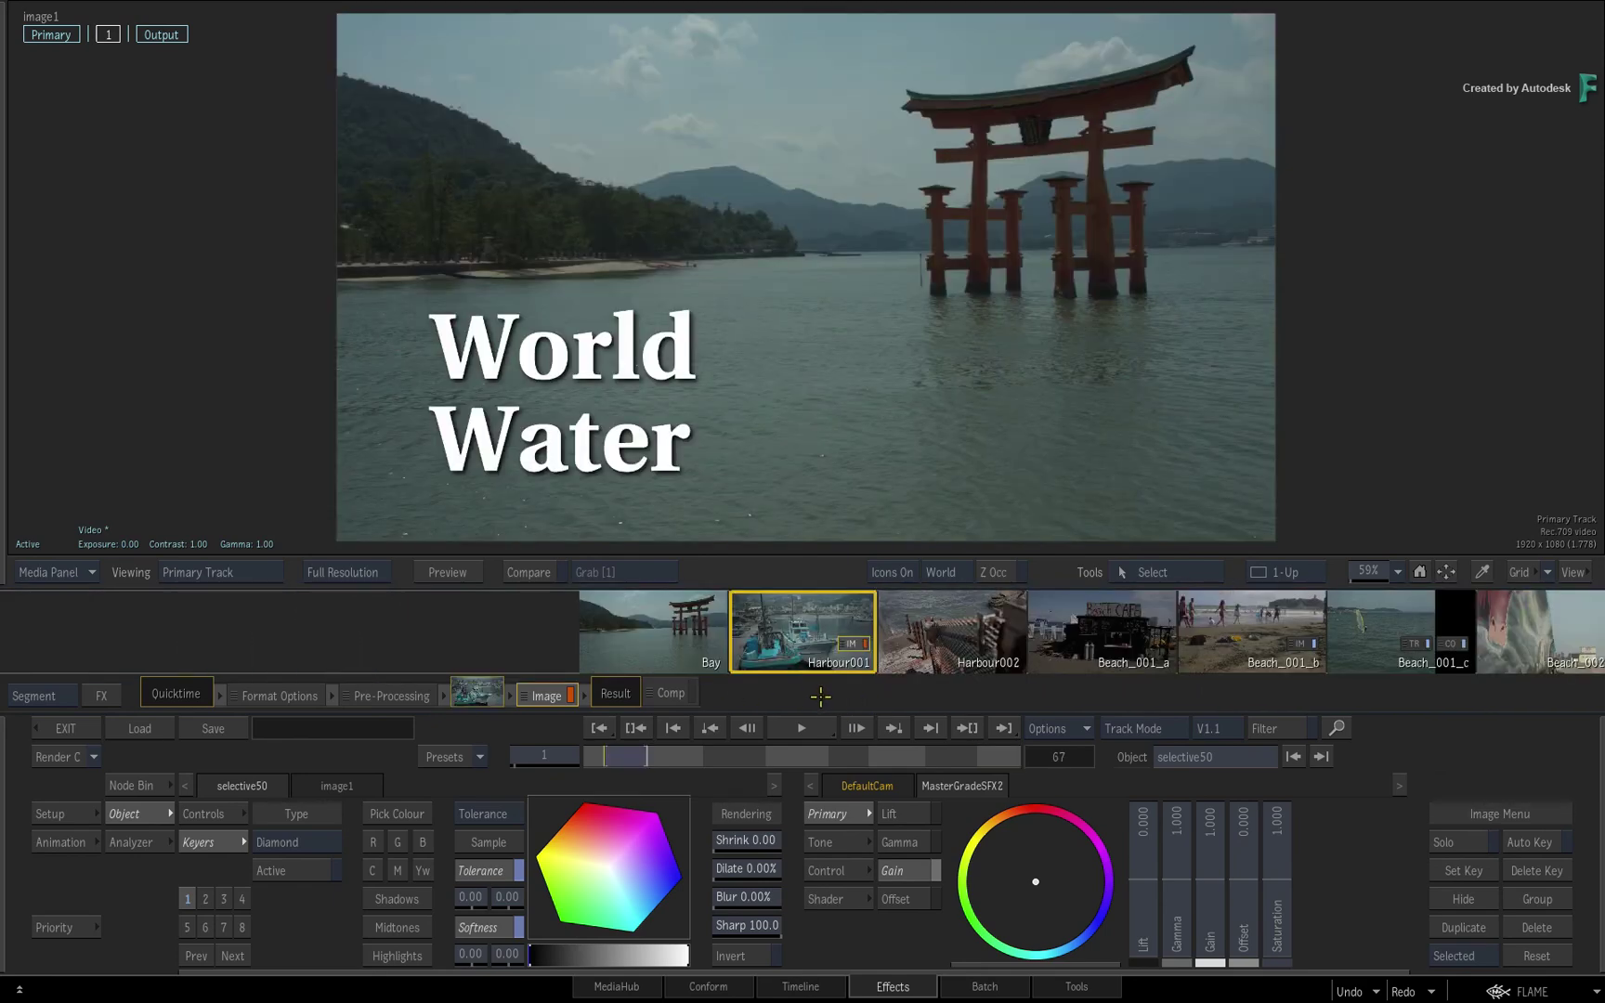